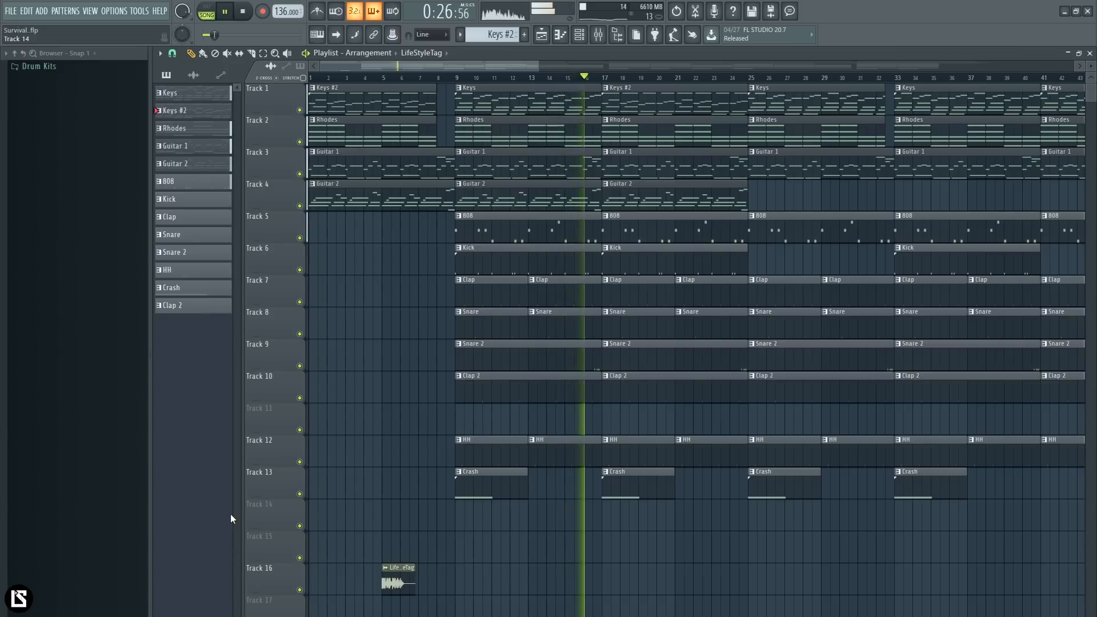
Step: Stop playback and view the Q10 Stereo equalizer on the Master mixer track
key("space")
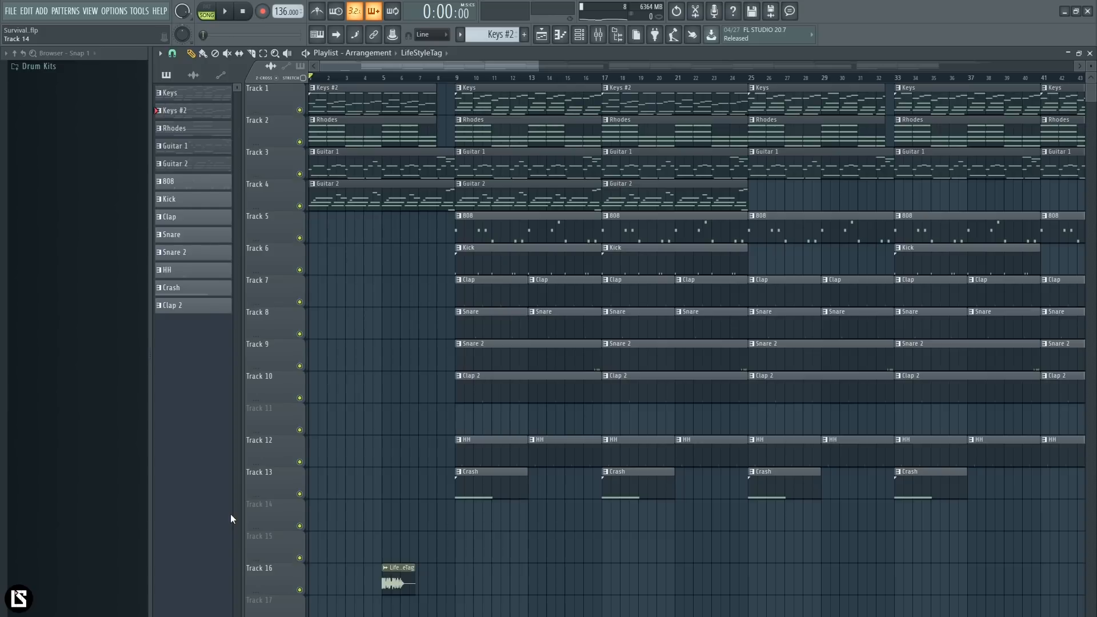
left_click(599, 37)
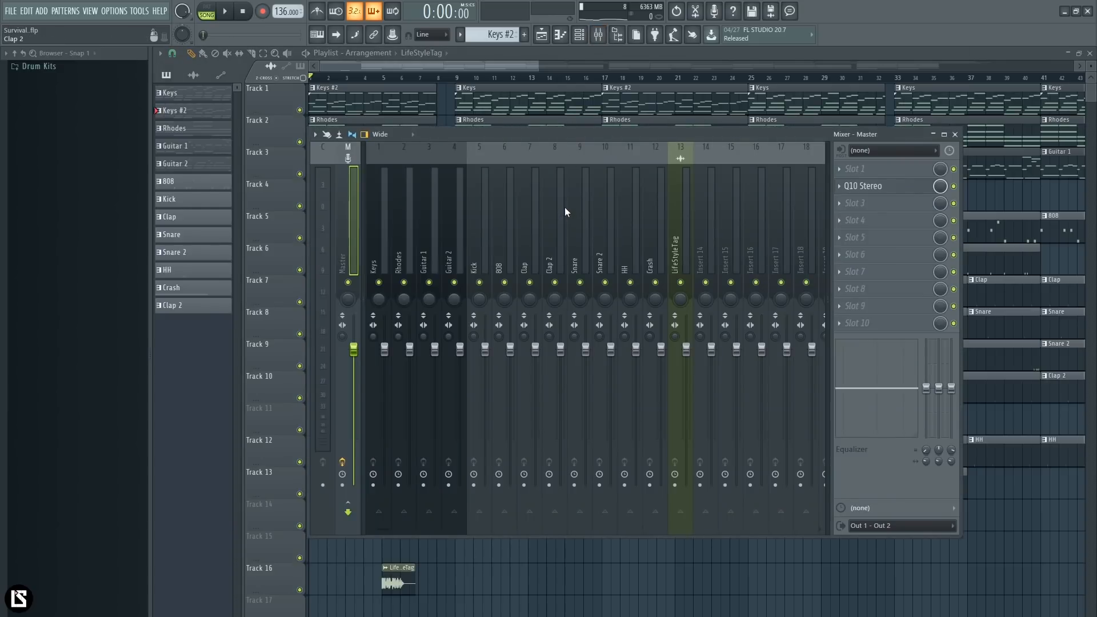
left_click(899, 186)
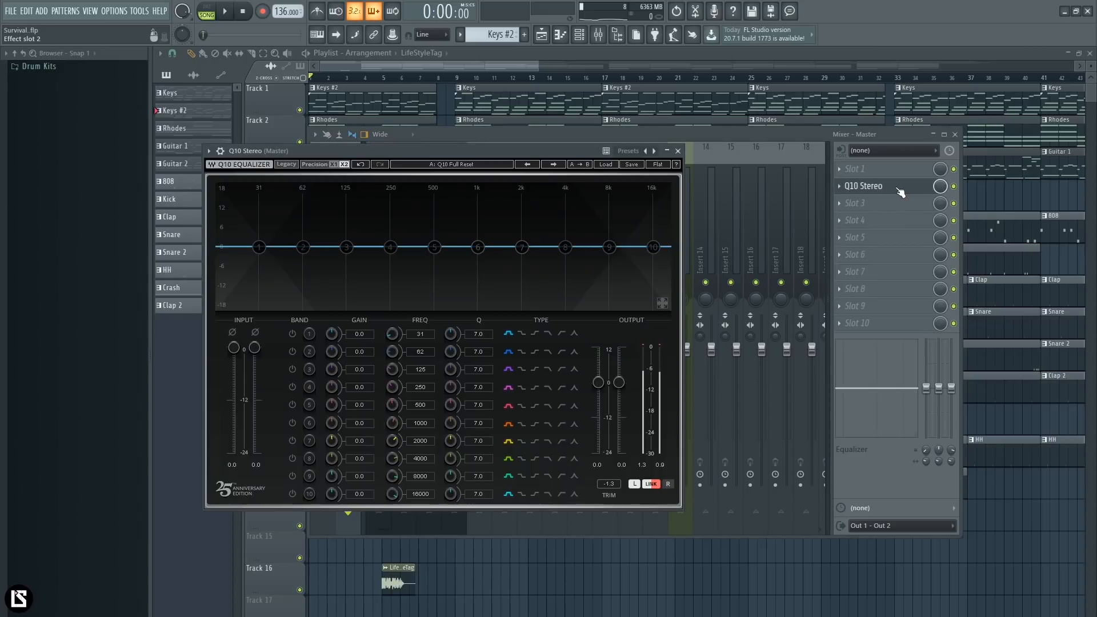
left_click_drag(462, 150, 591, 194)
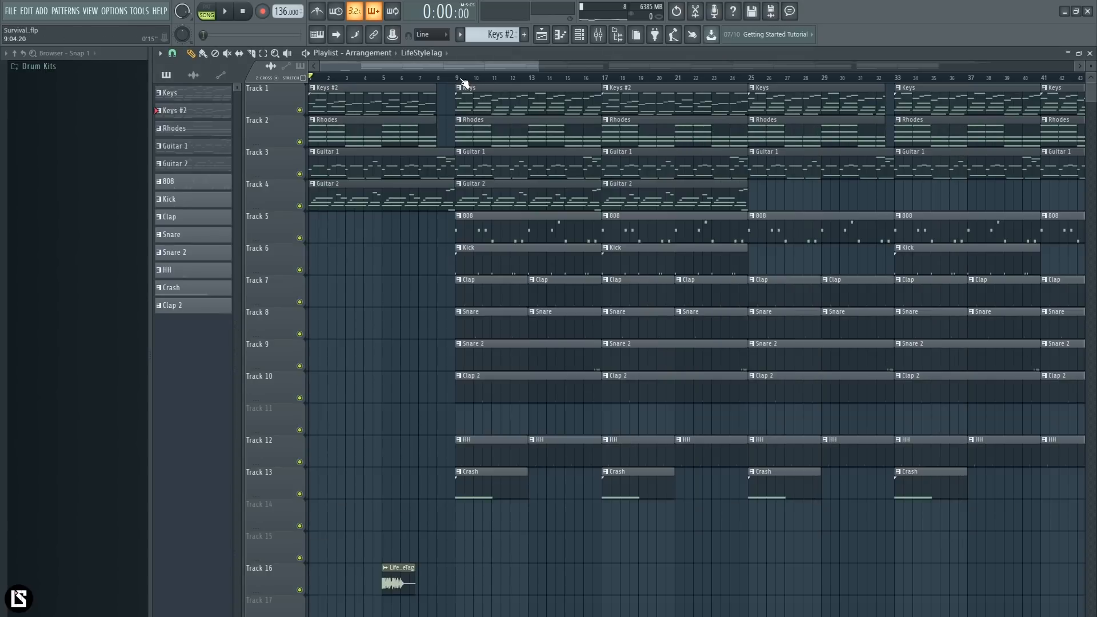
Step: Select bars 9 through 24 across all tracks on the playlist timeline
left_click_drag(457, 79, 743, 79)
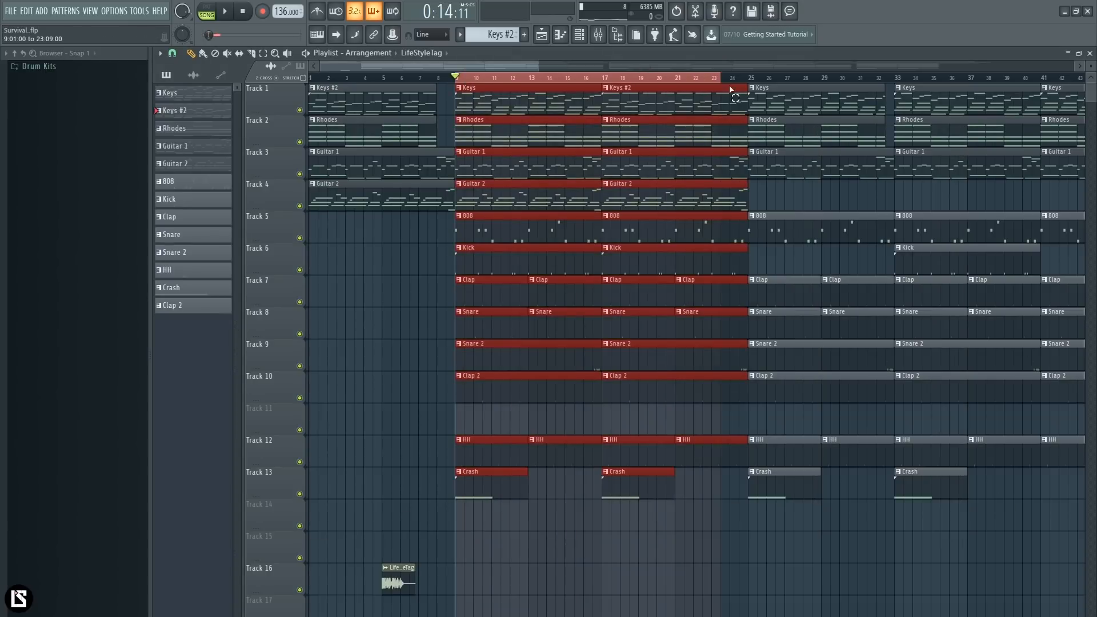
scroll(696, 72, "up", 2)
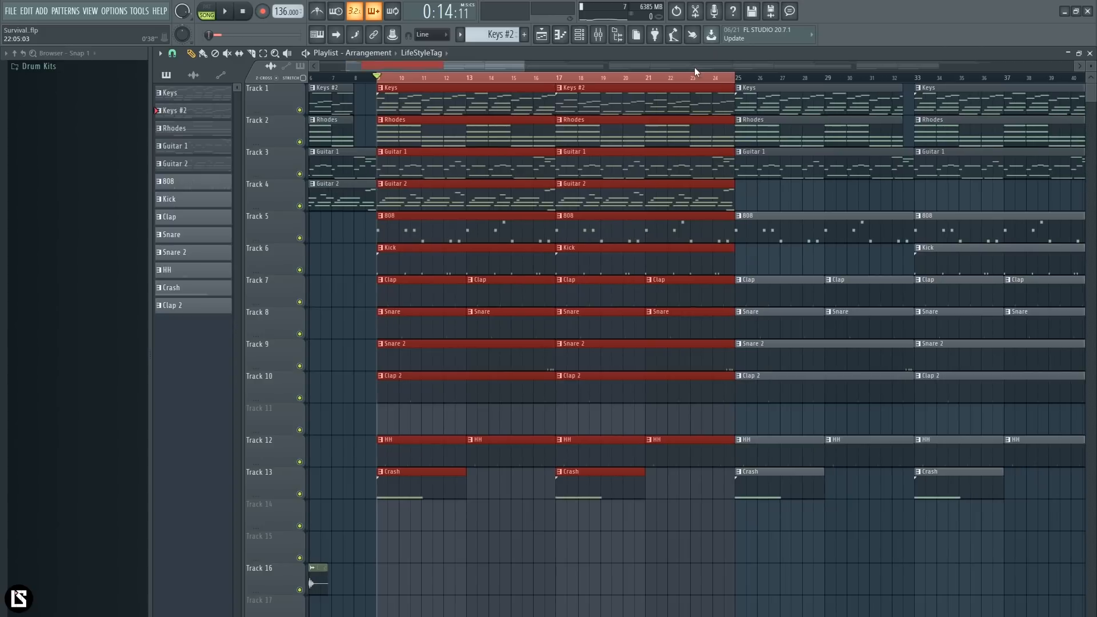
Step: Move Q10 Stereo to the first effect slot of the Master track and open its editor
left_click(598, 36)
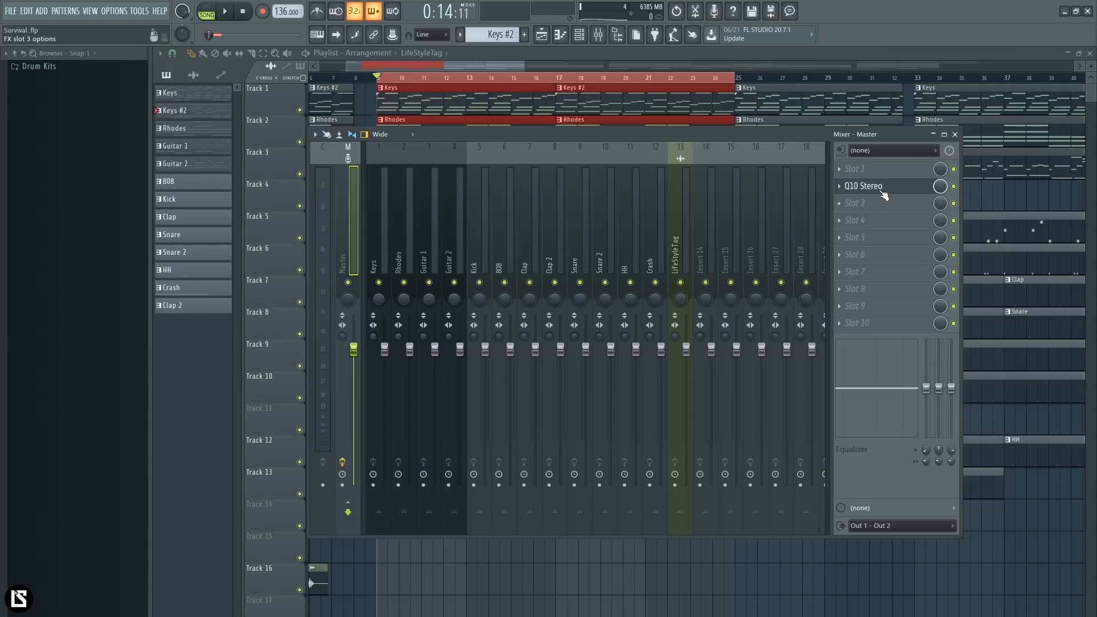
left_click_drag(884, 184, 883, 171)
left_click(884, 171)
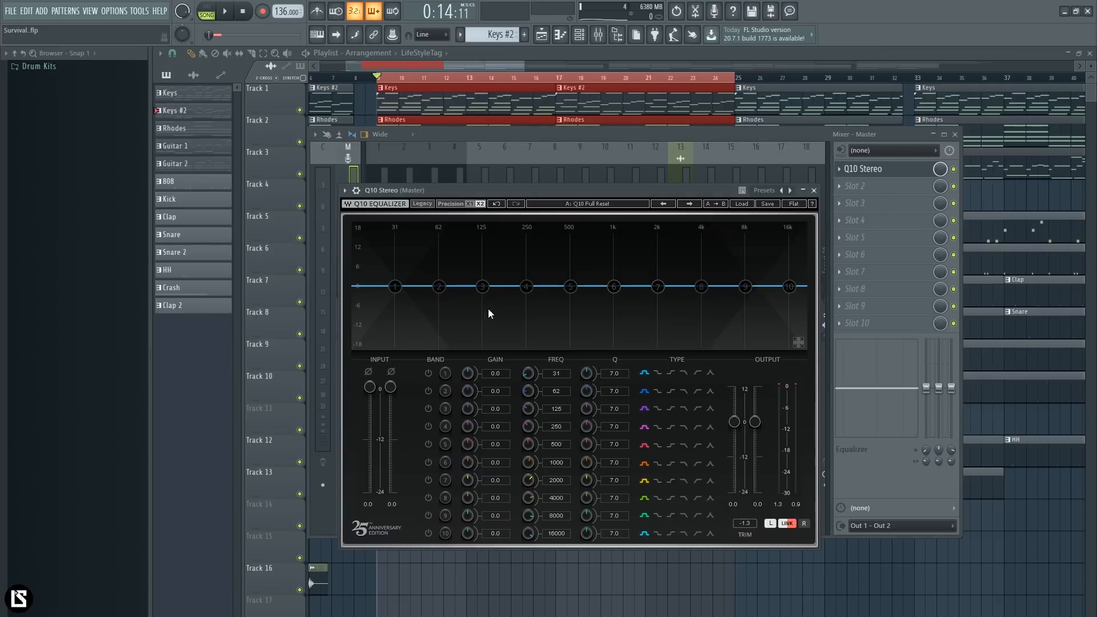
Step: Make band 1 of the Master equalizer a low-cut filter at 20 Hz with -9.6 gain, and close the editor
left_click(696, 374)
left_click_drag(395, 287, 395, 320)
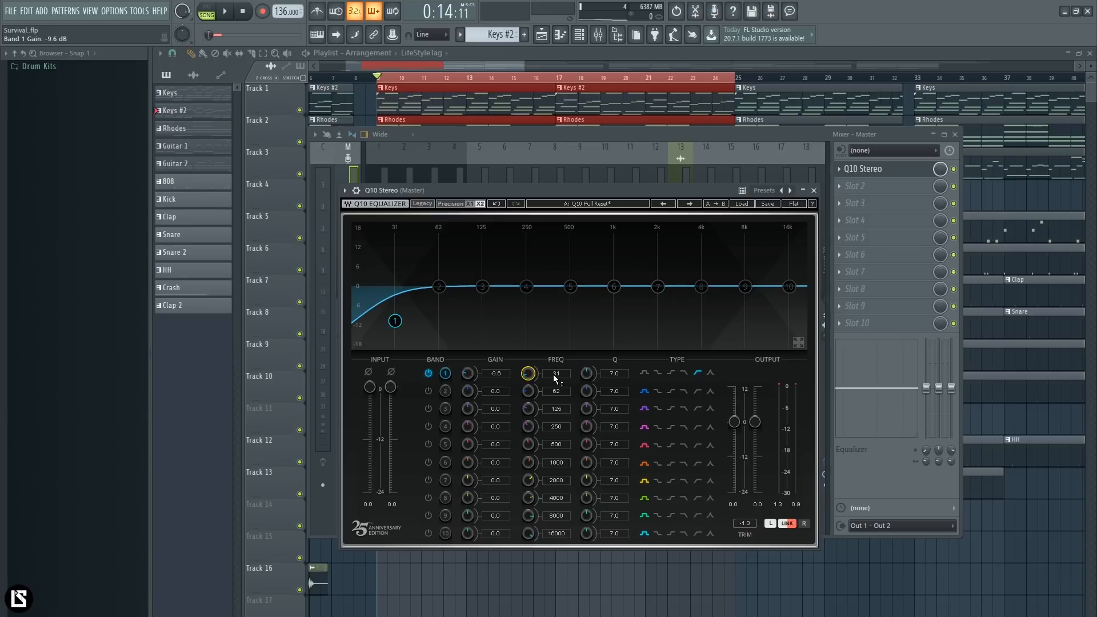
left_click_drag(394, 321, 370, 321)
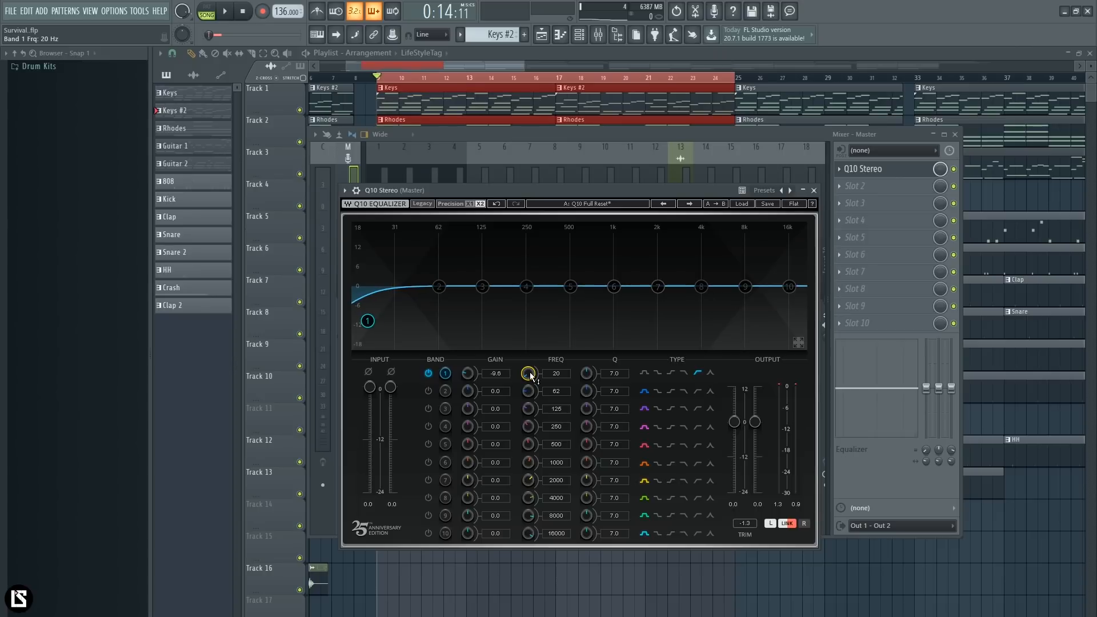
left_click(814, 191)
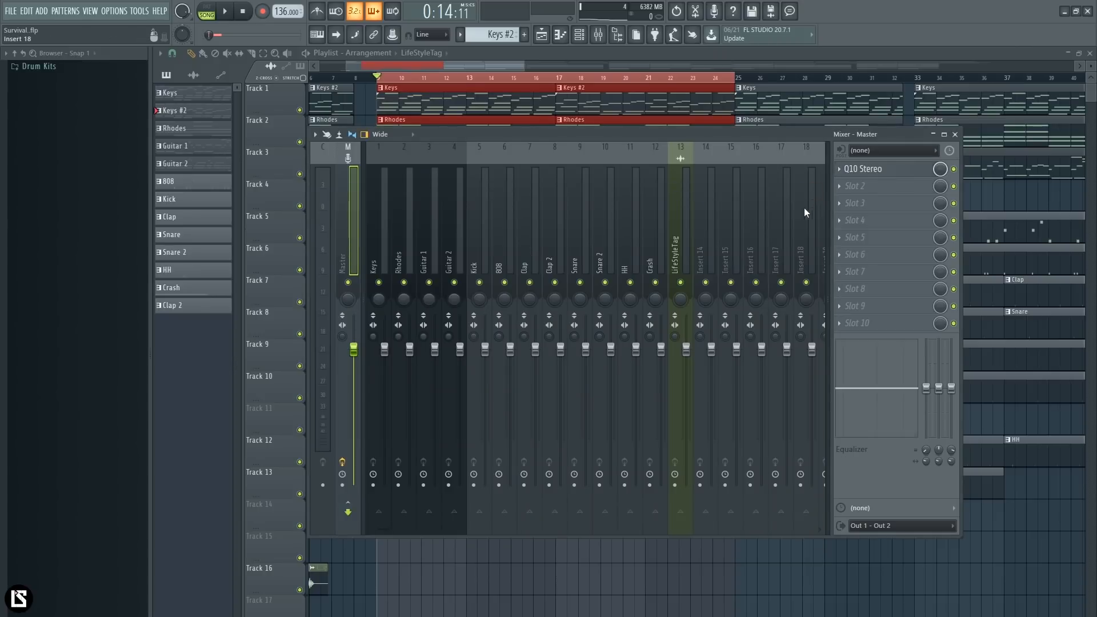
Step: Copy the Master's Q10 Stereo onto the Keys mixer track and reset that copy with the Q10 Full Reset preset
left_click(839, 169)
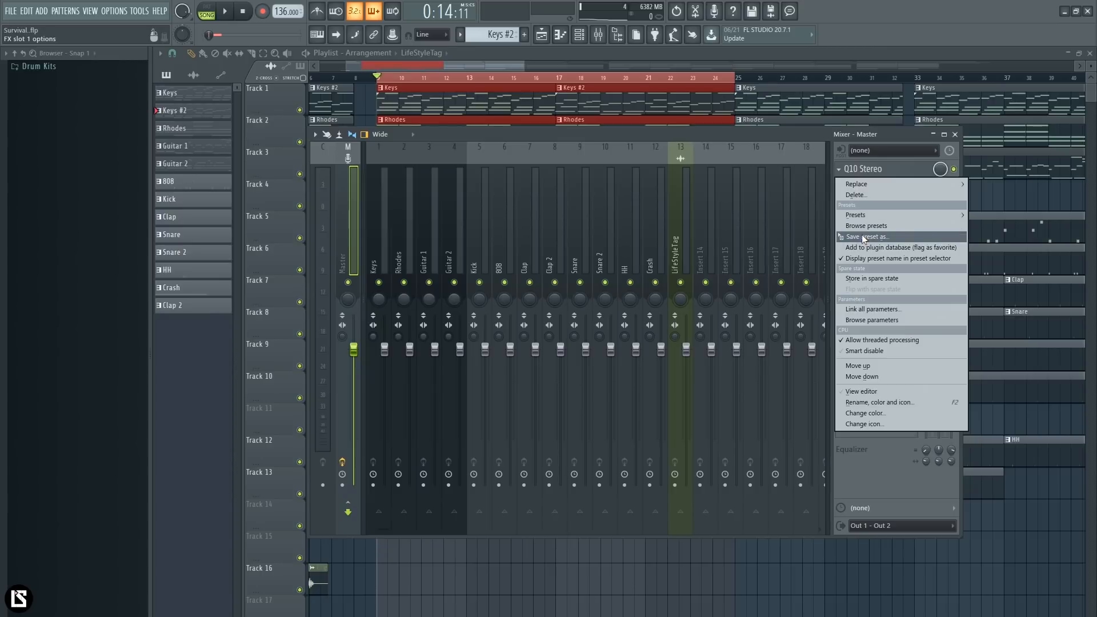
left_click_drag(852, 237, 384, 260)
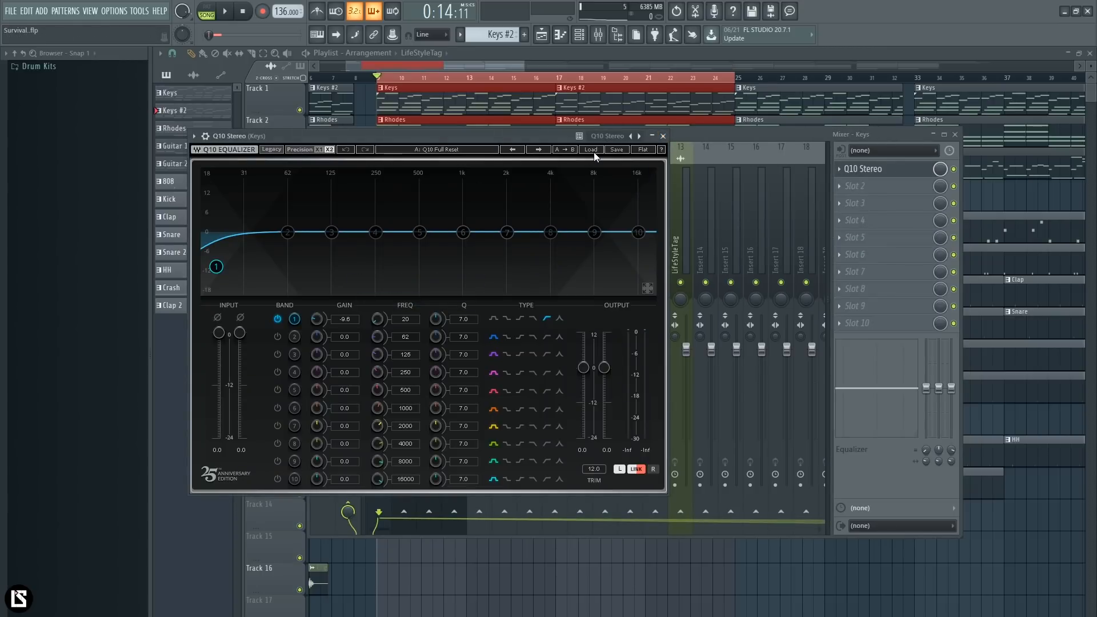
left_click(593, 151)
left_click(634, 204)
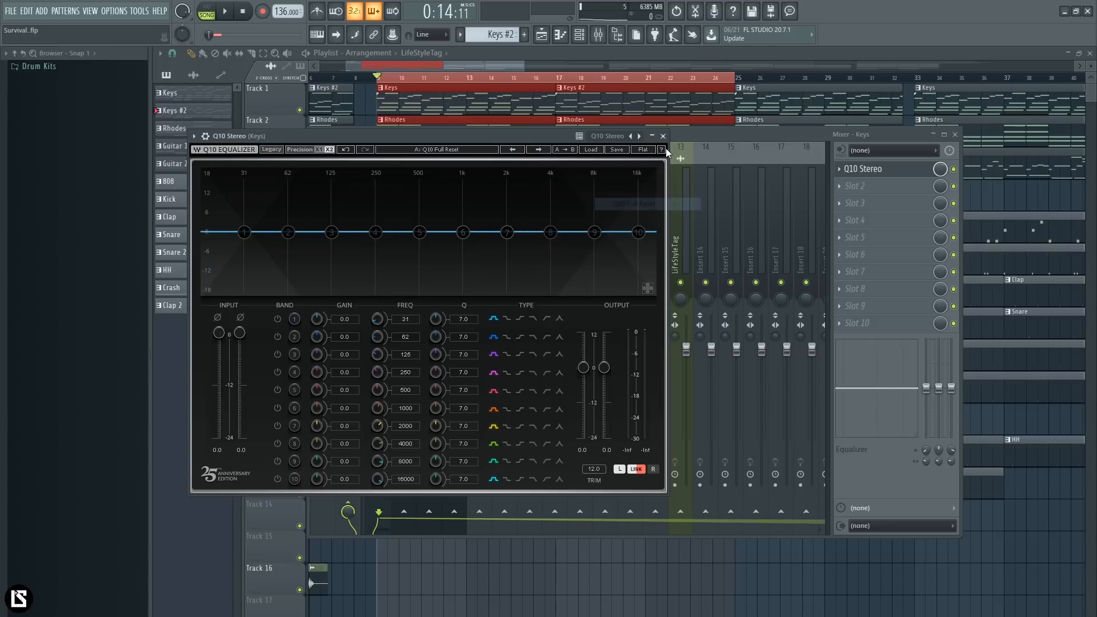
left_click(663, 136)
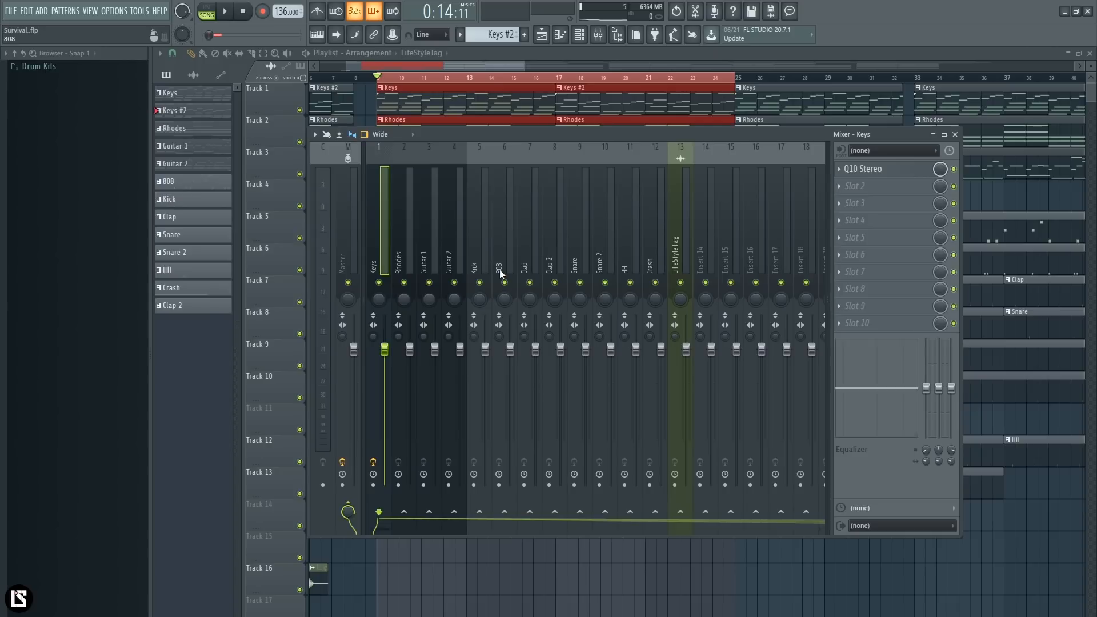
Step: Show all channels in a narrowed channel rack and arrange the resized mixer beside it
key("F6")
left_click(345, 234)
left_click(347, 246)
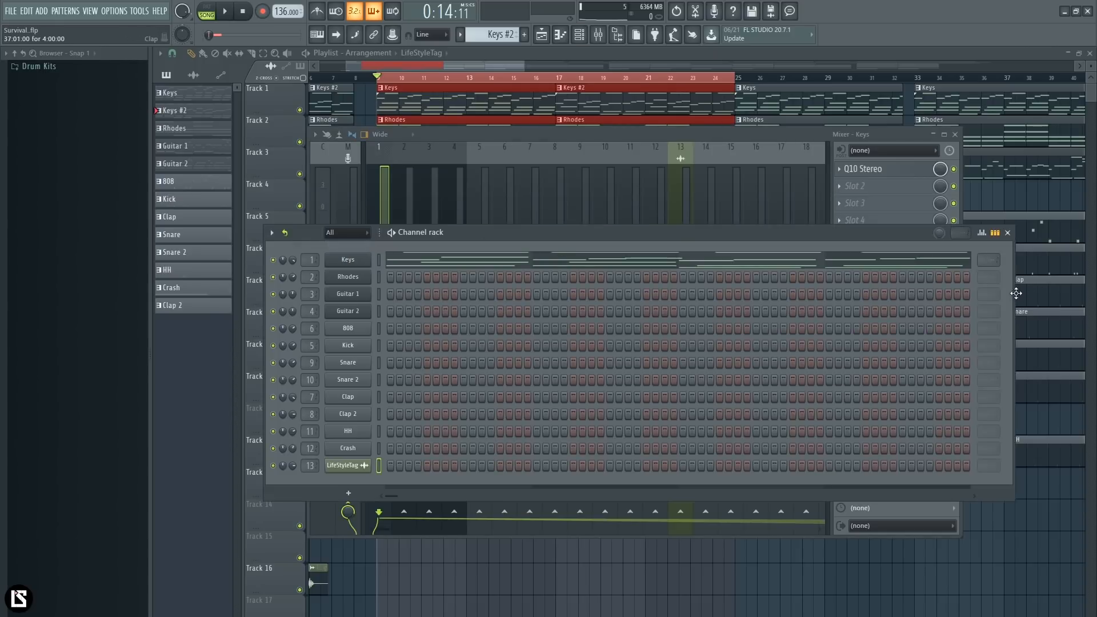
left_click_drag(1013, 295, 500, 295)
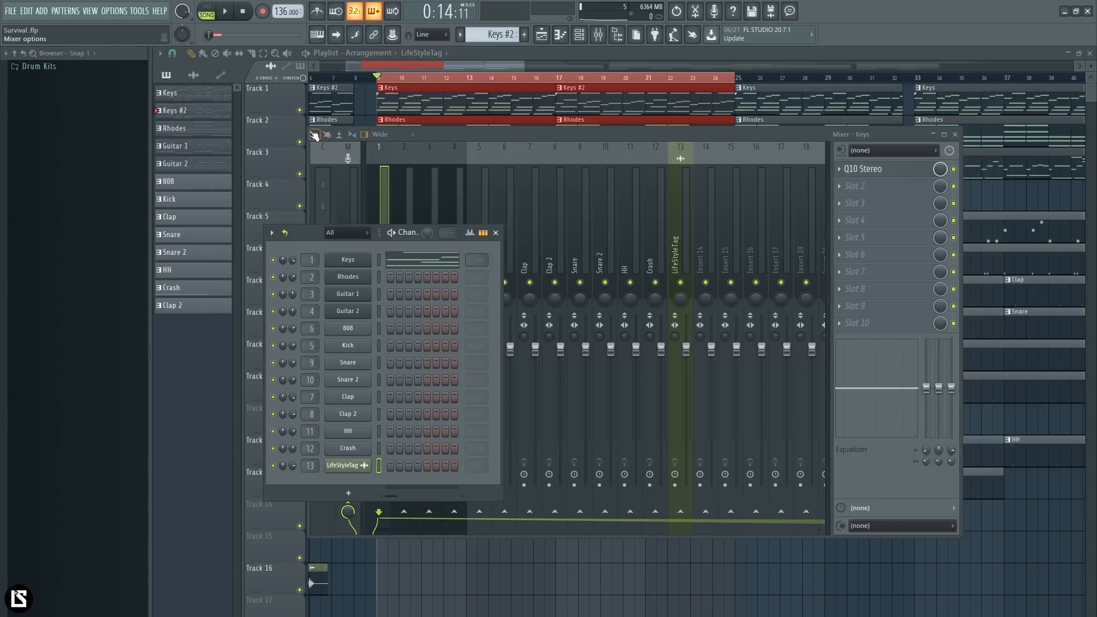
left_click_drag(307, 127, 540, 174)
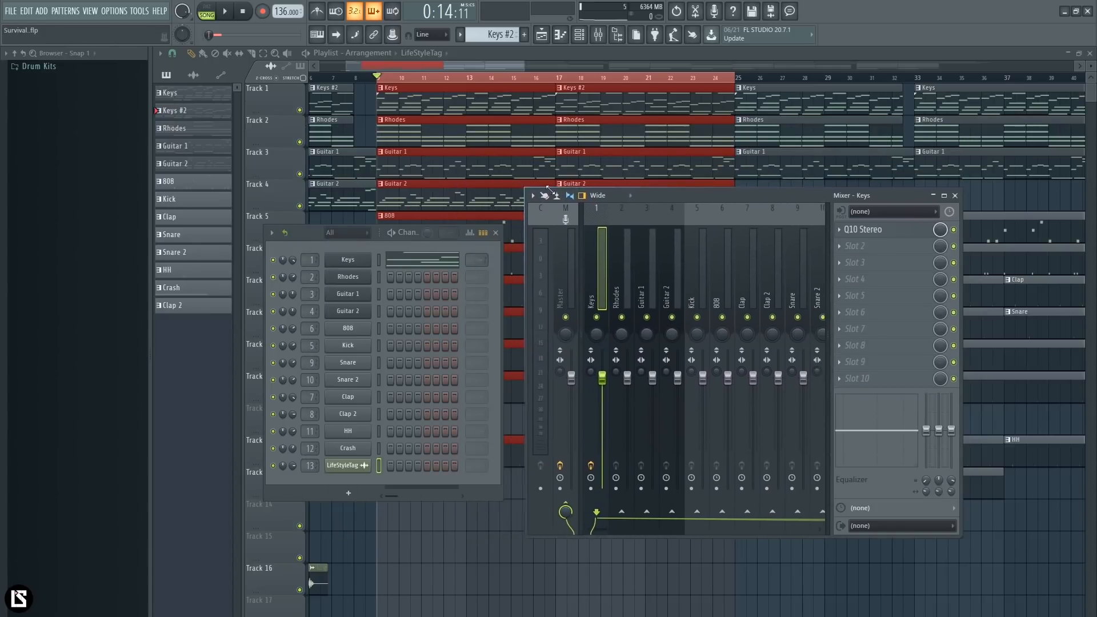
left_click_drag(707, 189, 699, 147)
left_click_drag(966, 266, 1092, 259)
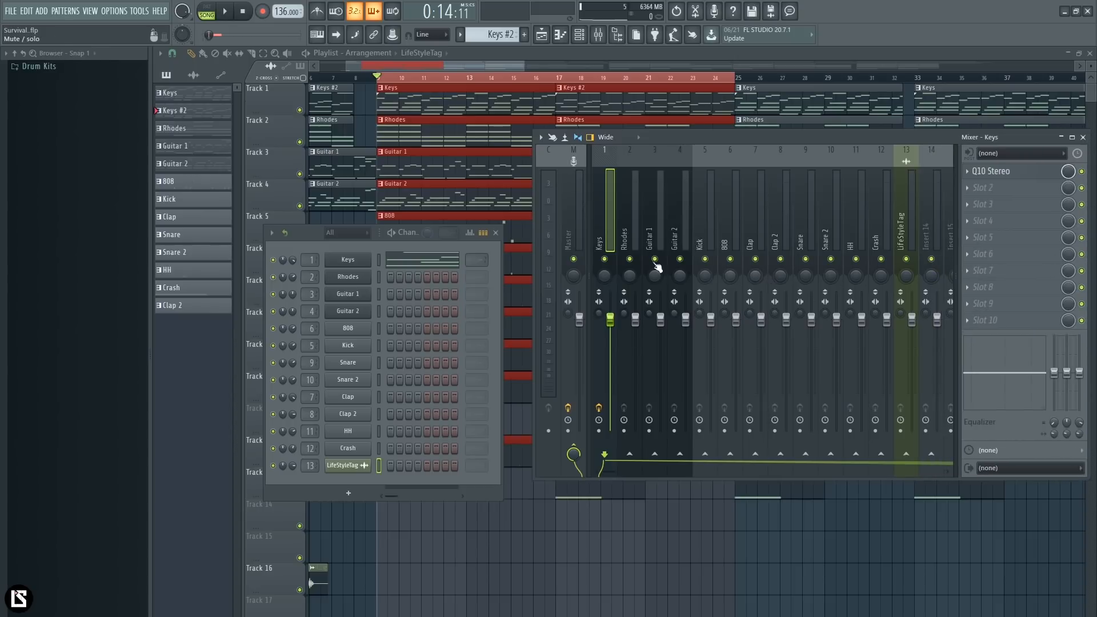
Step: Play the selected section while checking the Kick and 808 levels in the mixer
left_click(710, 237)
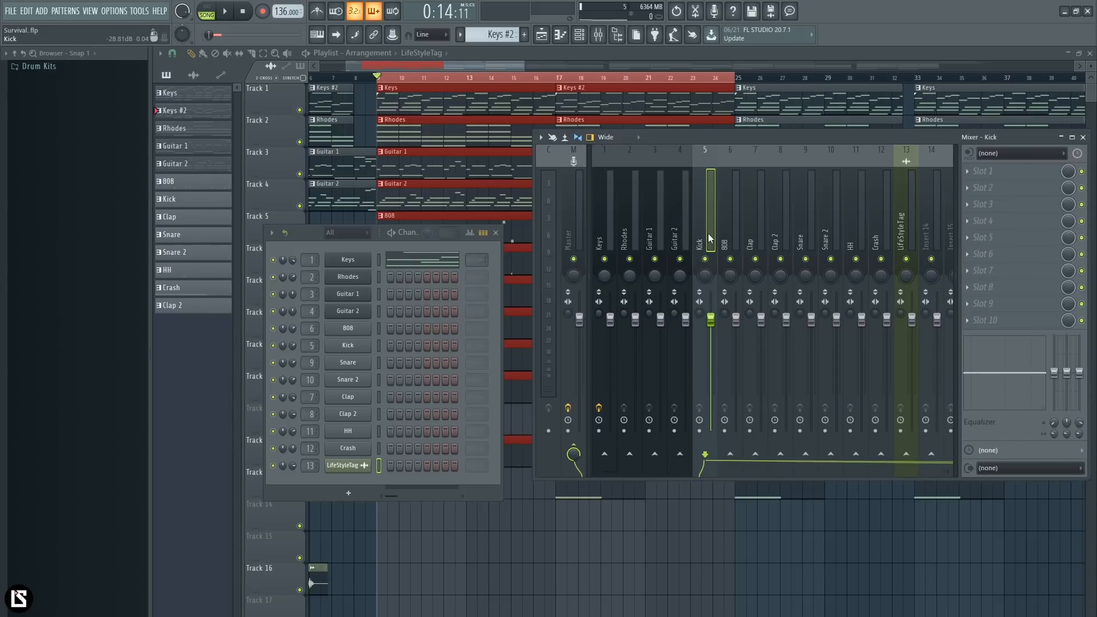
key("space")
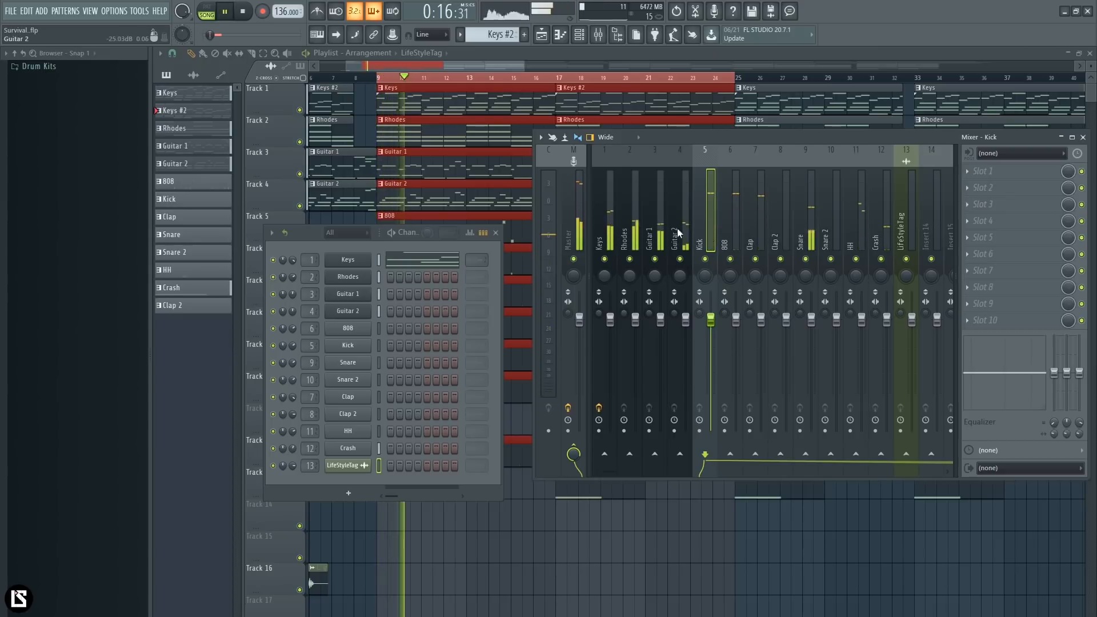
left_click(737, 223)
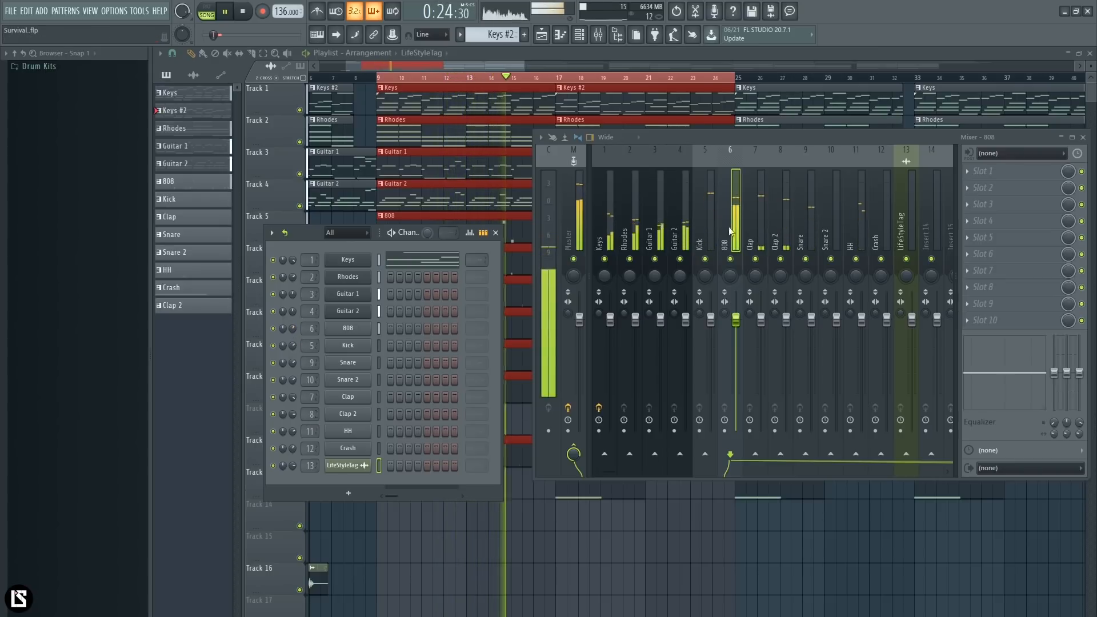
left_click(712, 225)
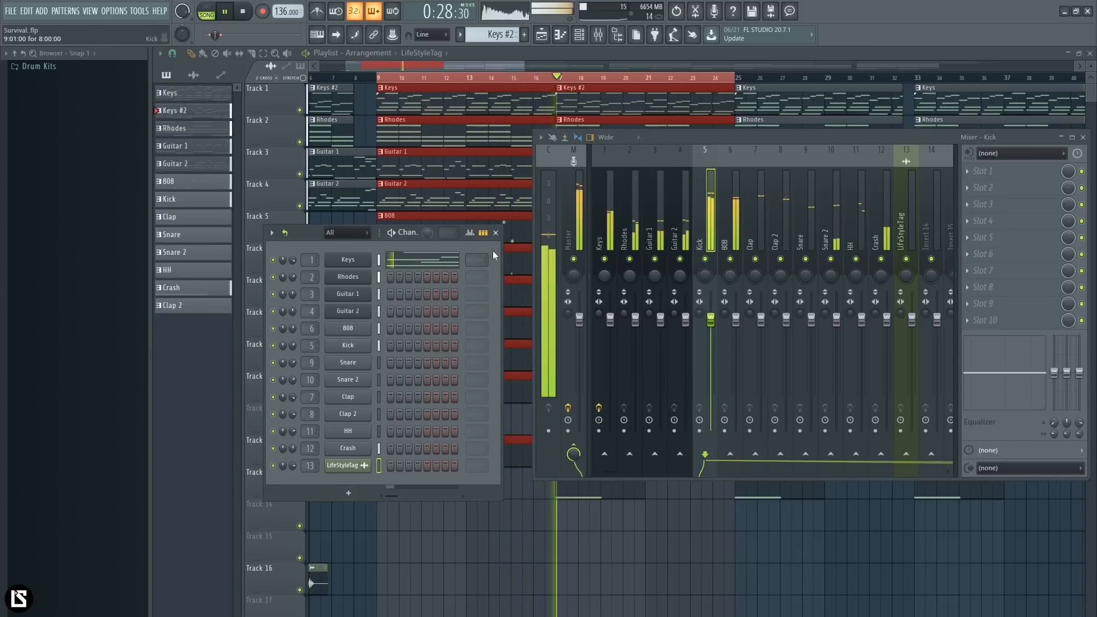
Step: Close the channel rack and playlist, and enlarge the mixer in the middle of the workspace
left_click_drag(663, 137, 562, 138)
left_click(321, 230)
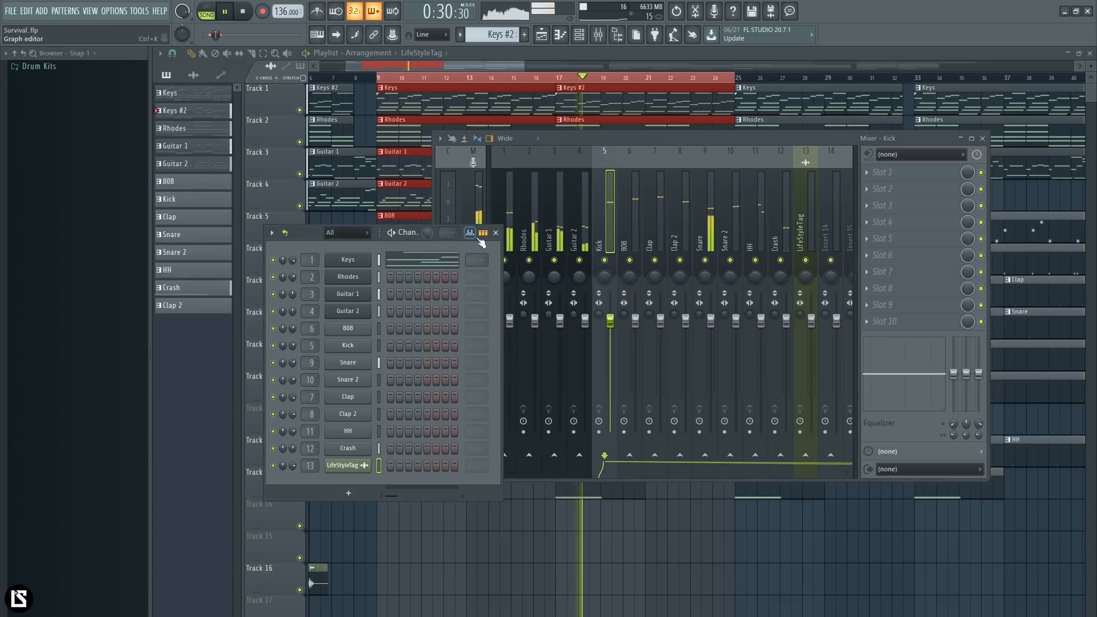
left_click(495, 233)
left_click_drag(677, 140, 643, 140)
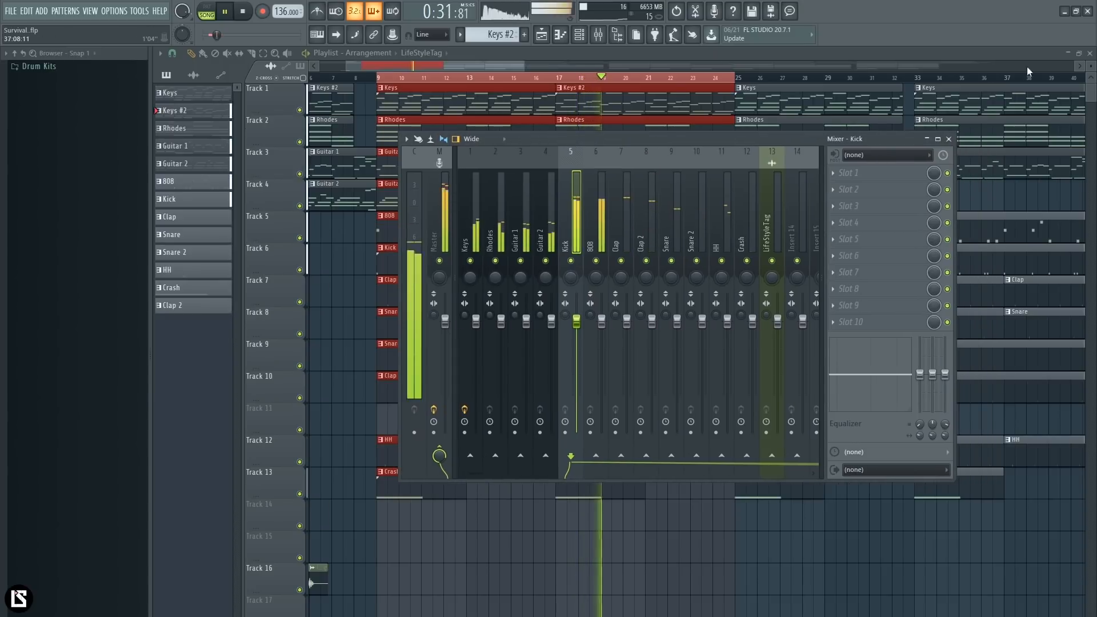
left_click(1090, 53)
left_click_drag(957, 483, 1066, 559)
left_click_drag(724, 140, 615, 131)
Step: Stop playback and adjust the stereo separation of the Kick and 808 mixer tracks
key("space")
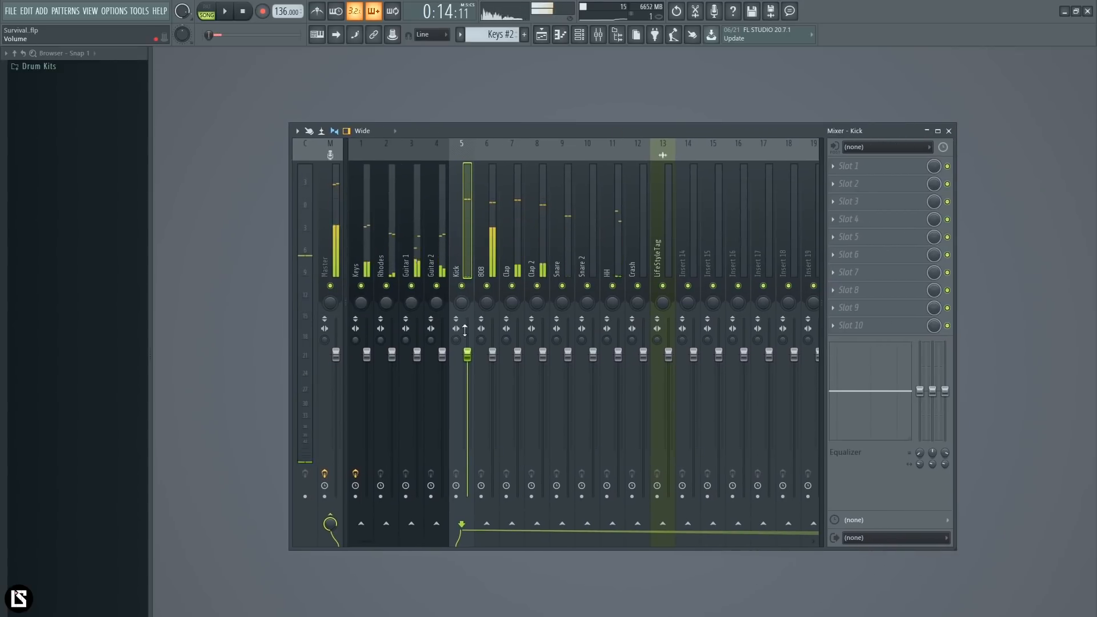
left_click(480, 337)
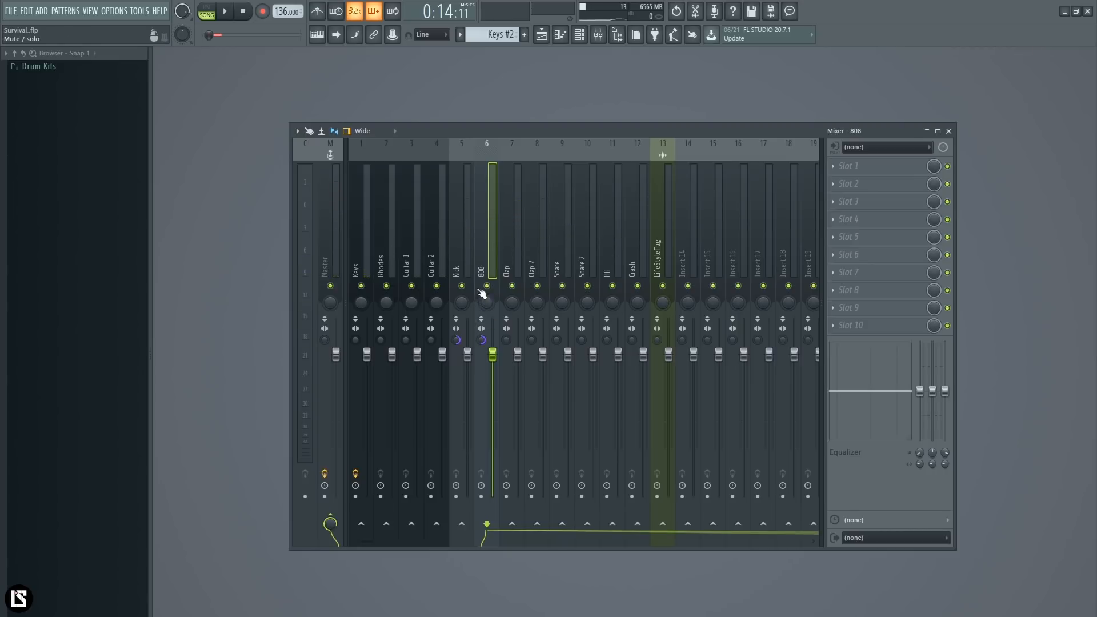
left_click(369, 254)
left_click(471, 254)
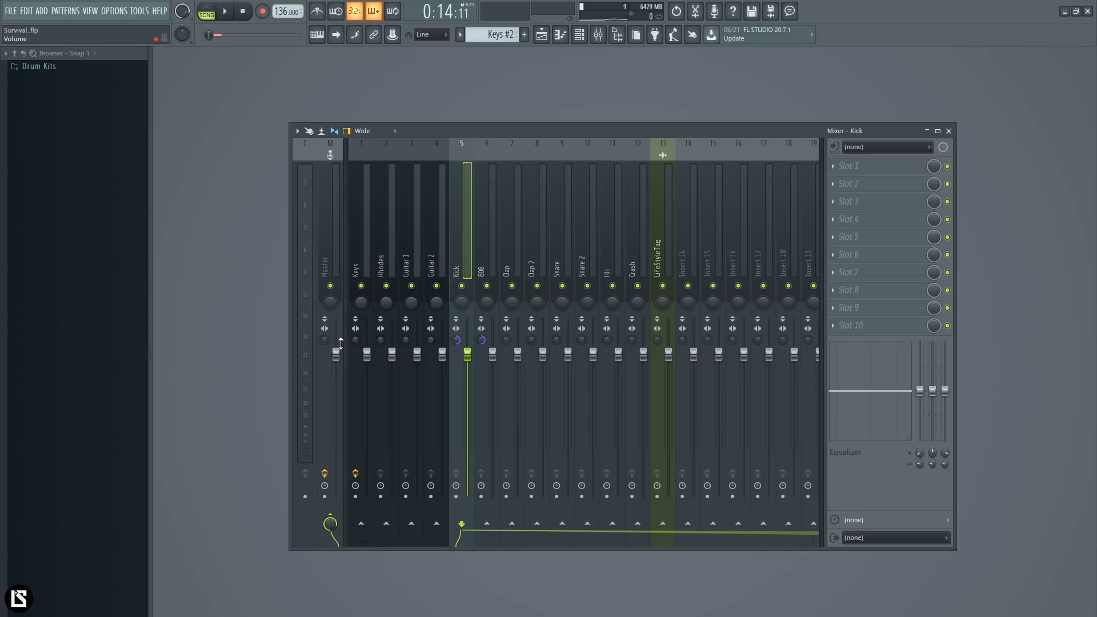
Step: Play the section and solo Keys, Rhodes, Guitar 1 and Guitar 2 in turn, and restore all mixer tracks
key("space")
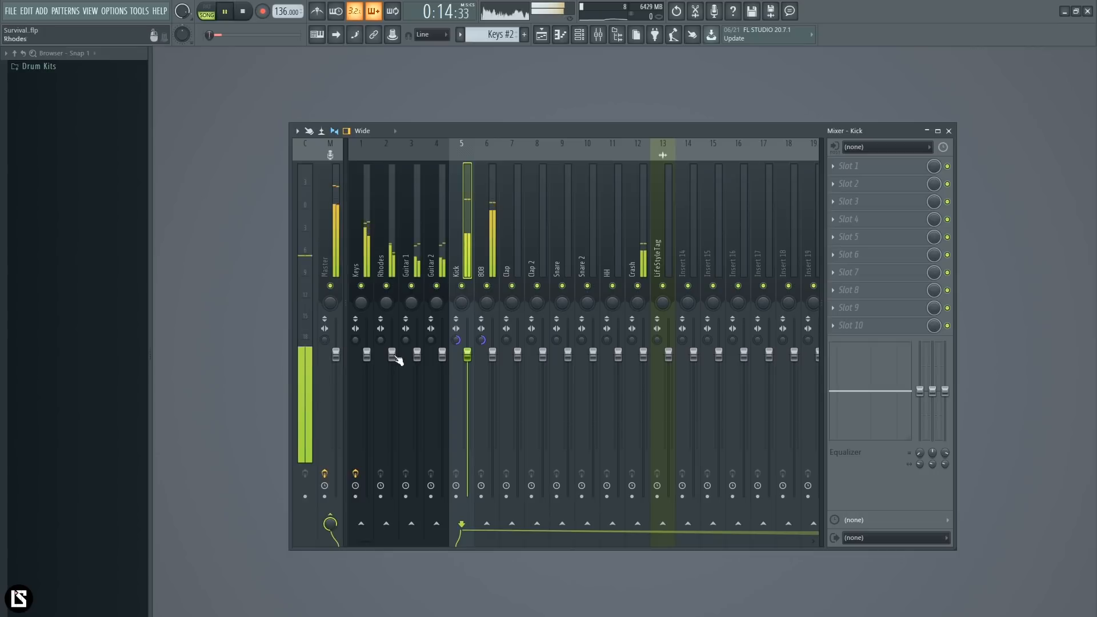
left_click(521, 306)
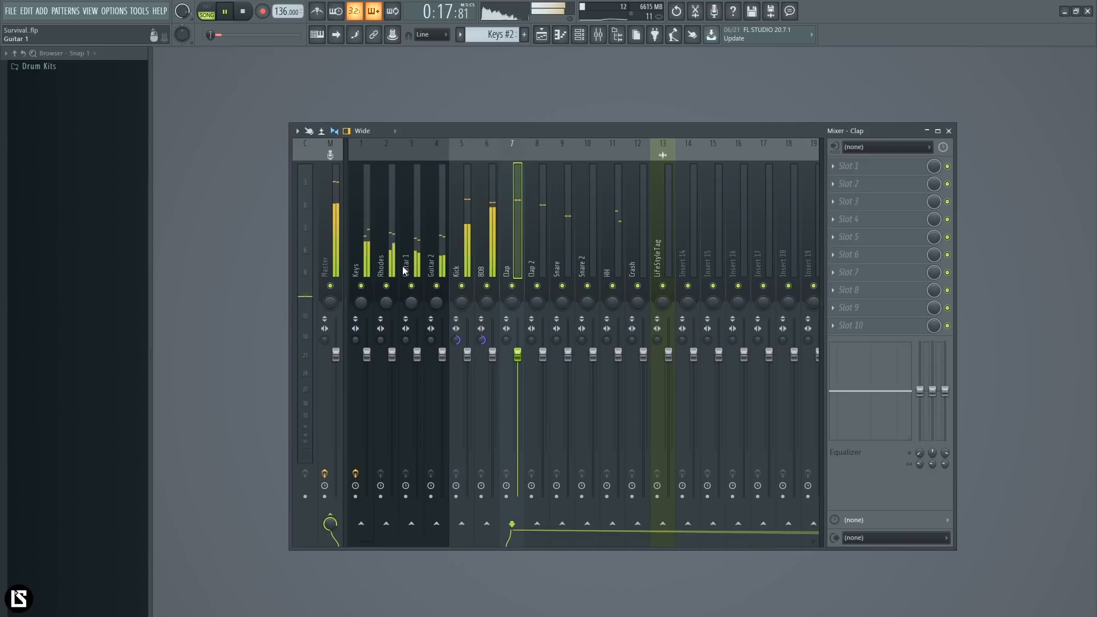
right_click(361, 286)
key("space")
key("space")
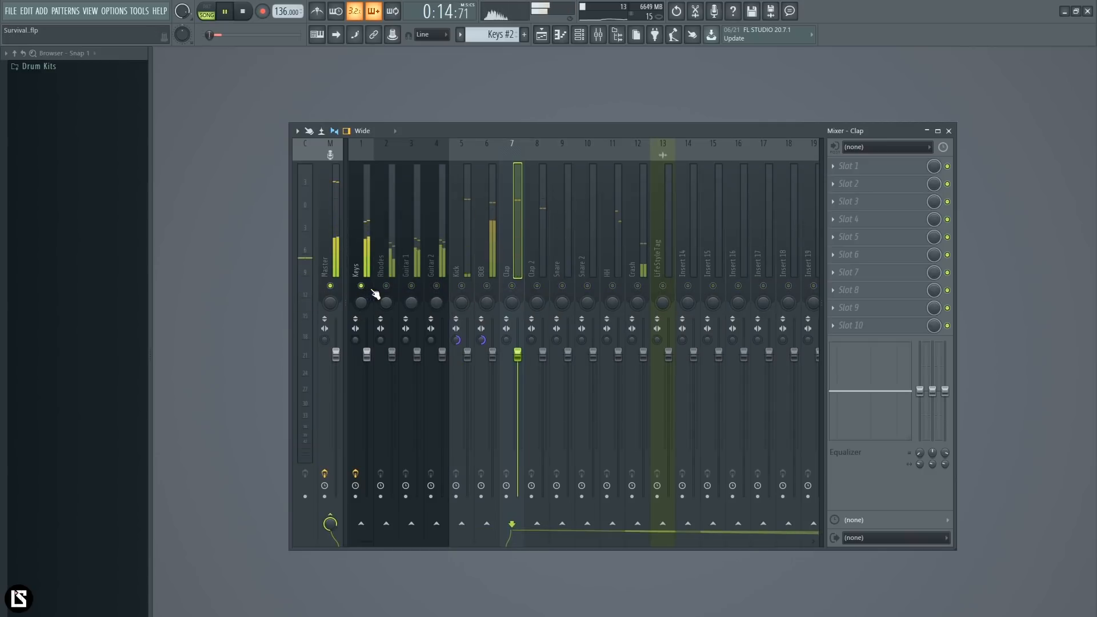
right_click(386, 285)
right_click(411, 286)
right_click(436, 285)
key("space")
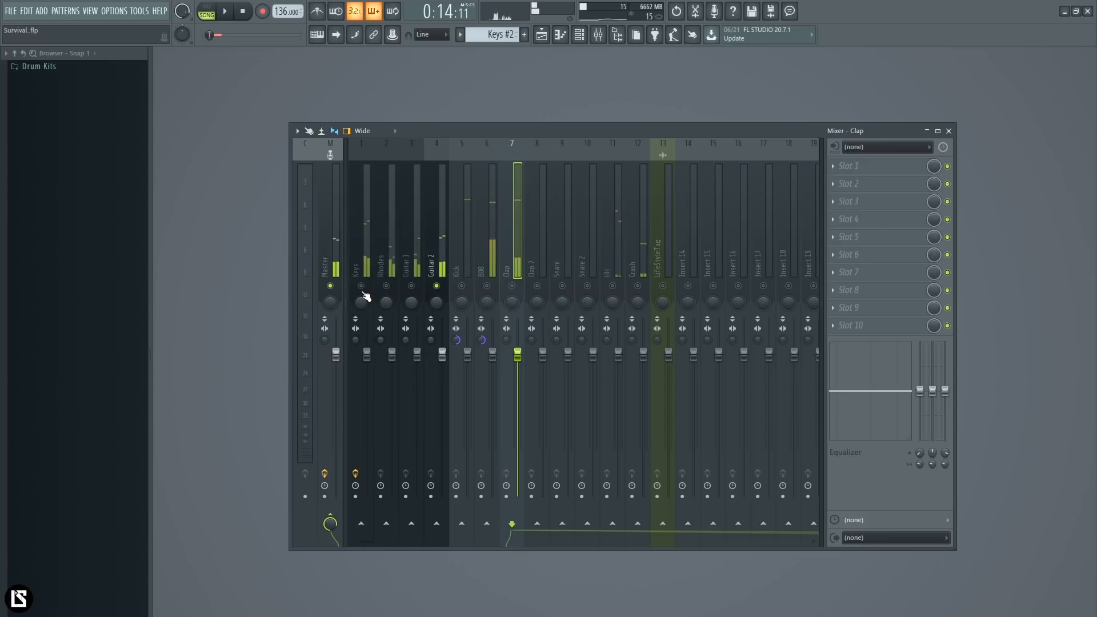
right_click(361, 287)
right_click(362, 287)
Step: During playback, lower the Rhodes fader and bring the Guitar 2 fader down slightly to balance the melody tracks
left_click(368, 250)
key("space")
left_click_drag(392, 354, 441, 358)
left_click(417, 355)
left_click(469, 252)
left_click_drag(369, 247, 431, 241)
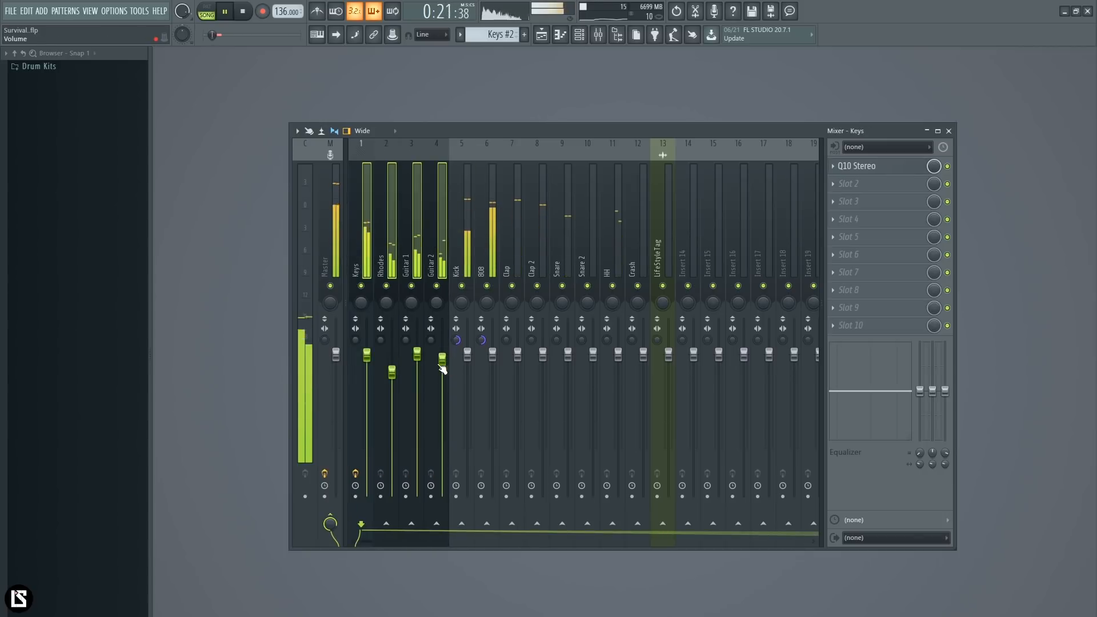
scroll(363, 221, "down", 1)
Step: Lower the volume of the Keys, Rhodes, Guitar 1 and Guitar 2 mixer tracks together, keeping their relative balance
left_click(362, 221)
left_click_drag(364, 218, 433, 225)
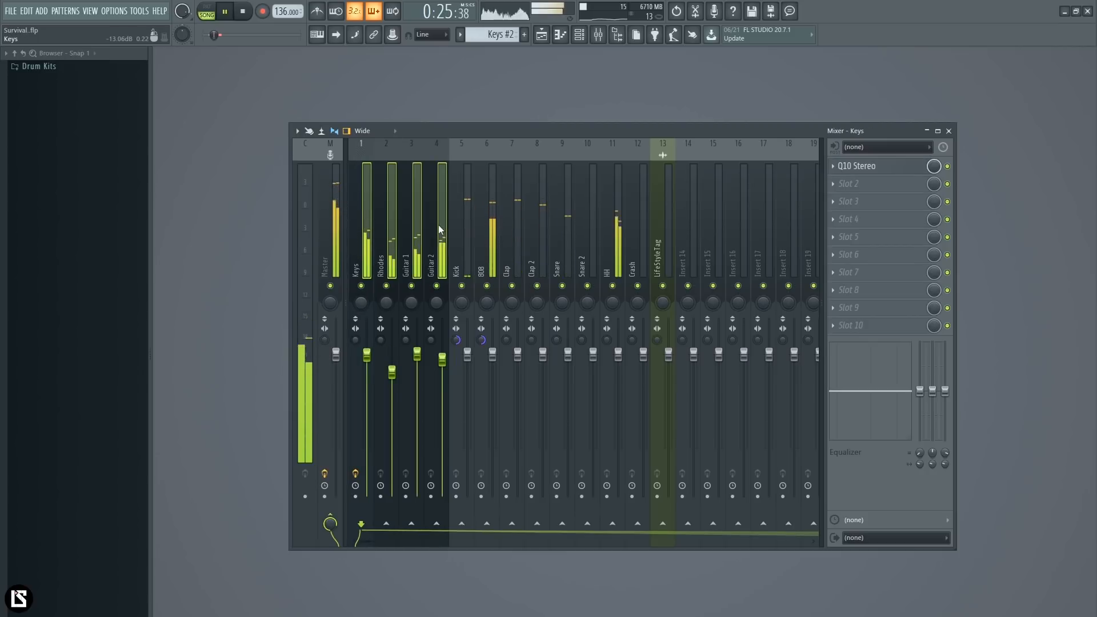
left_click_drag(366, 355, 373, 369)
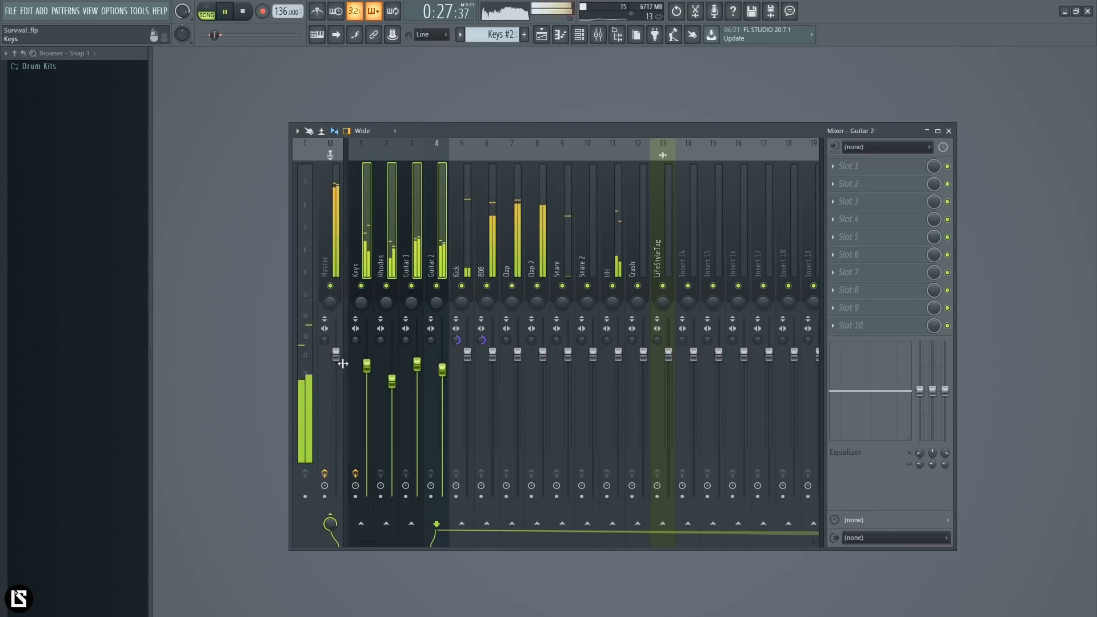
Step: Adjust the Master track's stereo separation and lower Keys, Rhodes, Guitar 1 and Guitar 2 slightly together
left_click_drag(324, 341, 329, 311)
left_click_drag(362, 257, 437, 246)
Step: Lower the 808, Clap, Clap 2, Snare and Crash faders during playback, and bring the HH fader down to about -1.0 dB
left_click(482, 378)
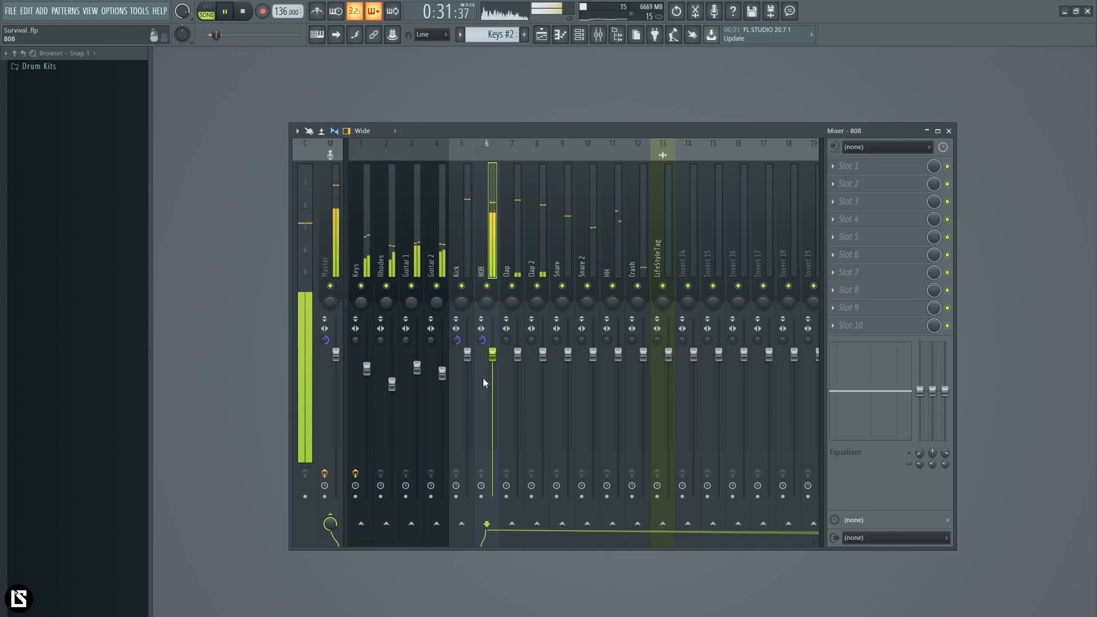
left_click_drag(492, 355, 492, 369)
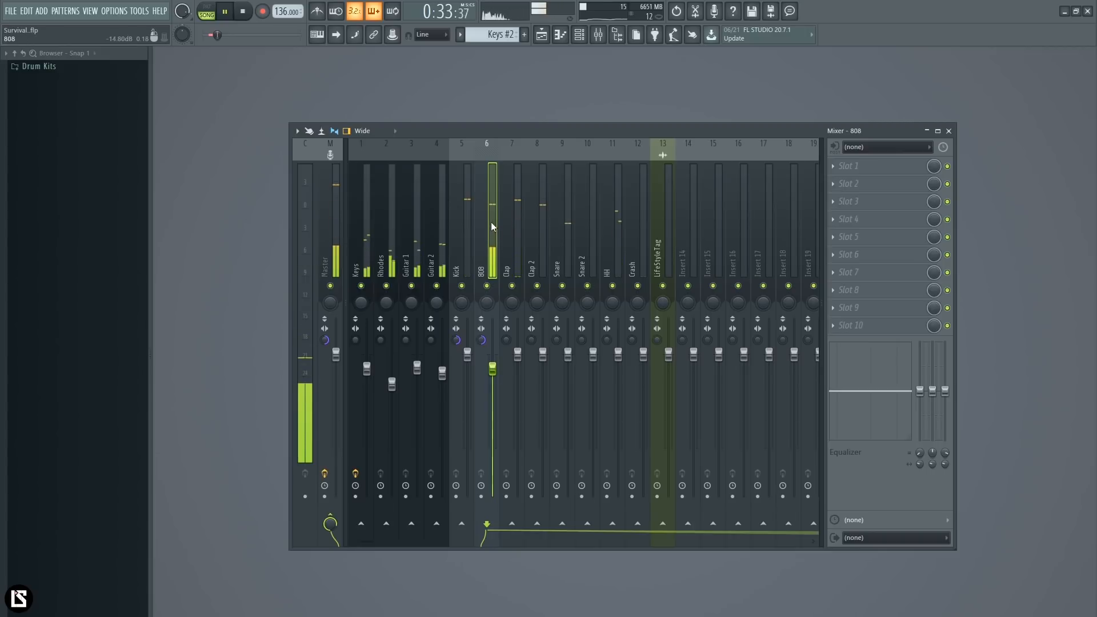
left_click(521, 334)
left_click_drag(517, 355, 568, 364)
left_click_drag(643, 355, 618, 360)
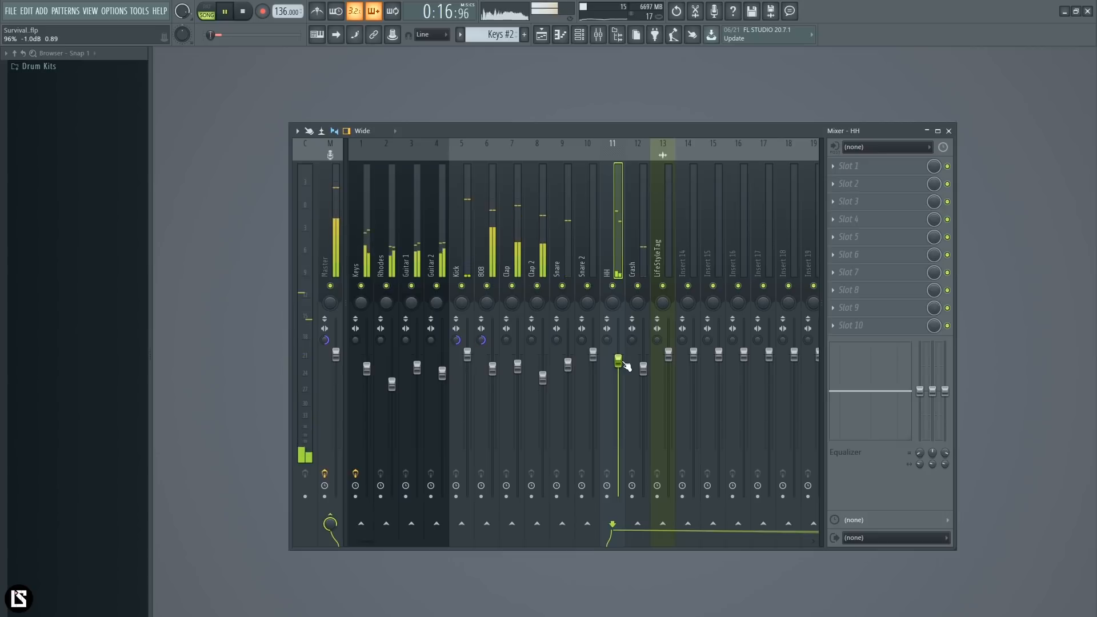
Step: Fine-tune the drum balance: lower 808 slightly, raise Clap 2, HH and Crash a little, and set Snare to about -1.3 dB
left_click(569, 249)
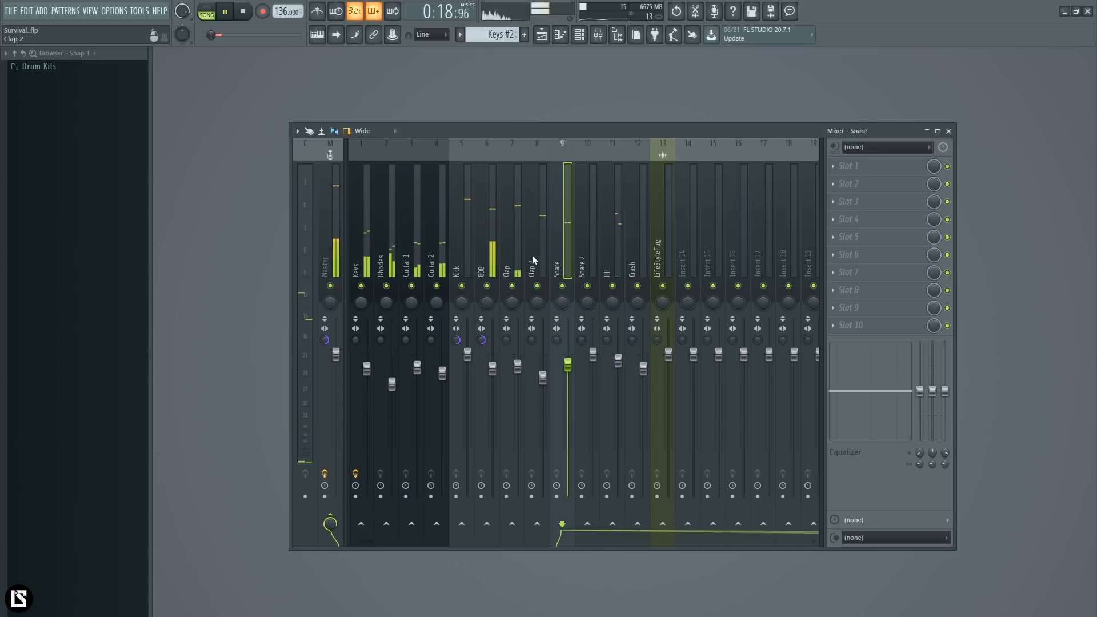
left_click(468, 237)
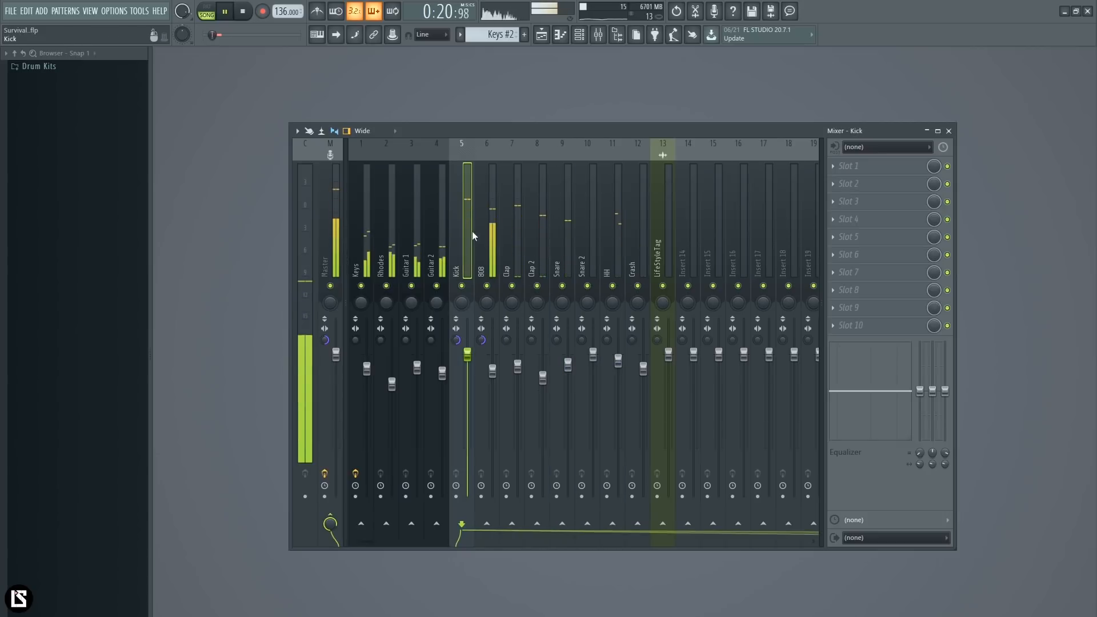
left_click(517, 234)
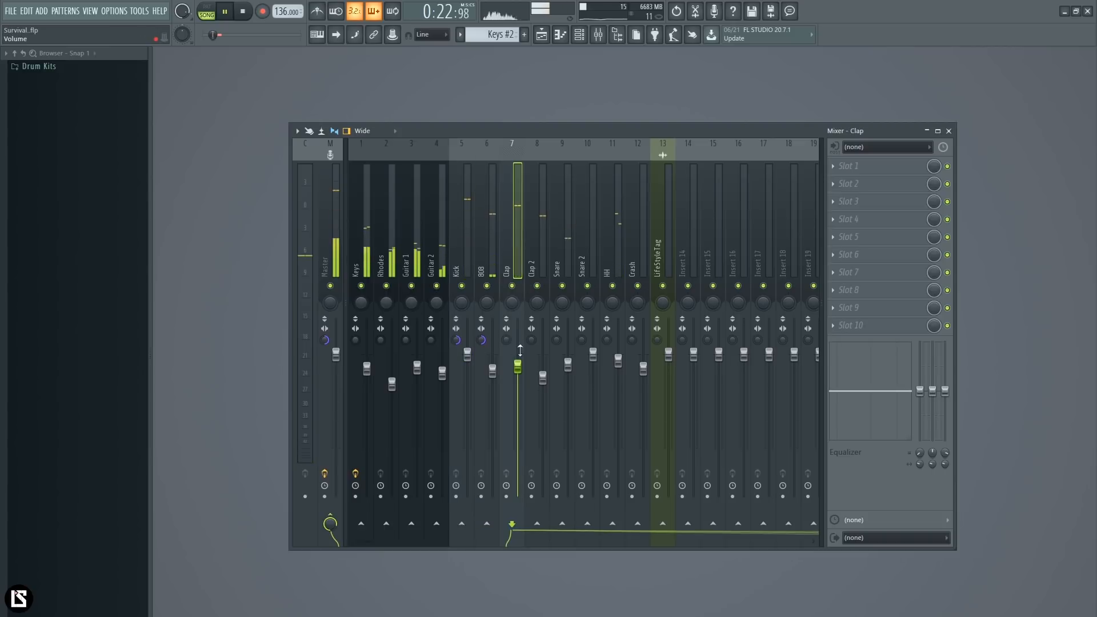
left_click(542, 377)
left_click(567, 268)
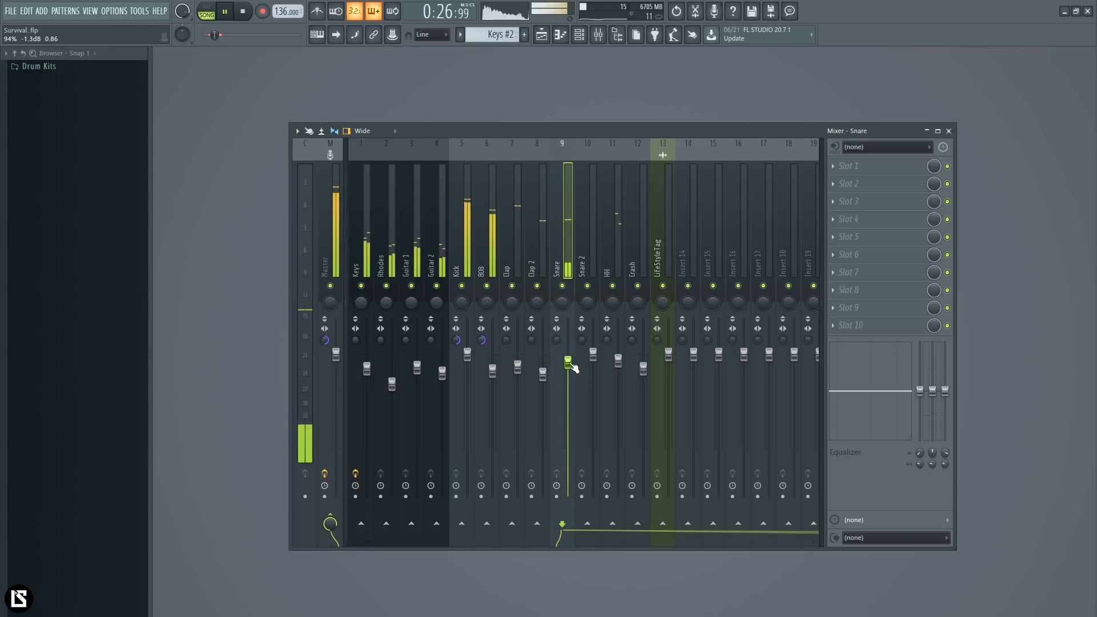
left_click(612, 257)
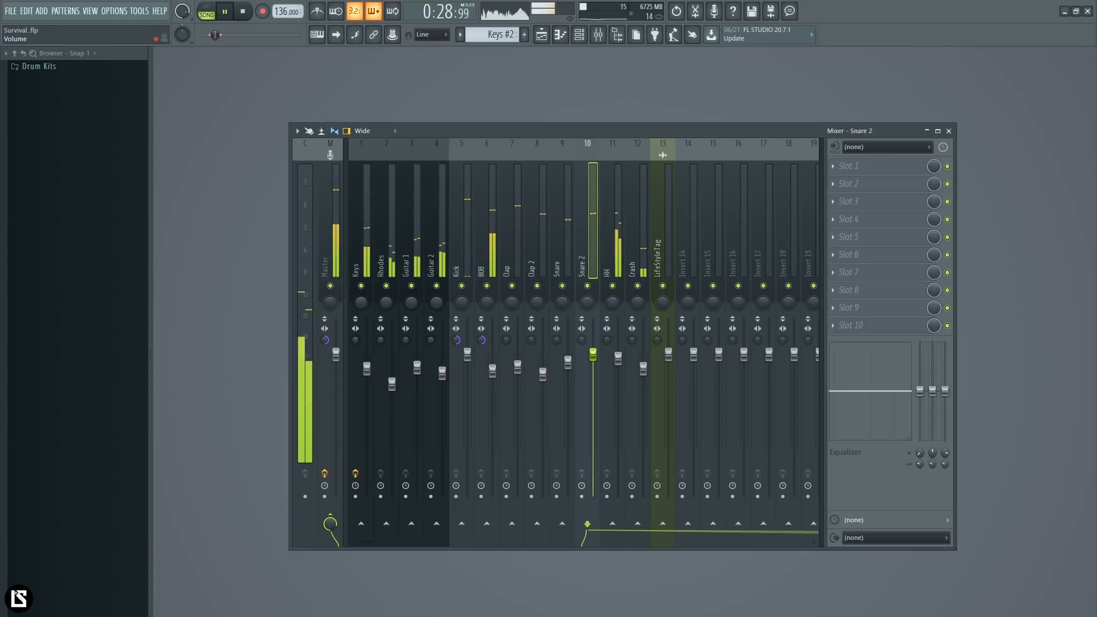
left_click(632, 296)
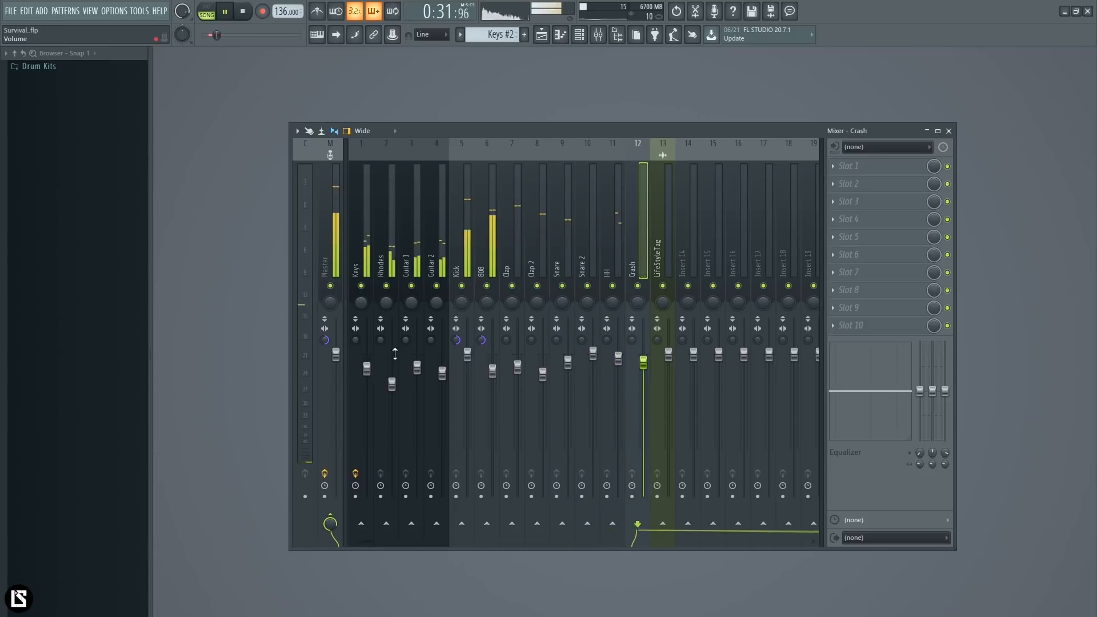
Step: Stop playback and reset the Master track's stereo separation
key("space")
right_click(323, 340)
left_click(332, 346)
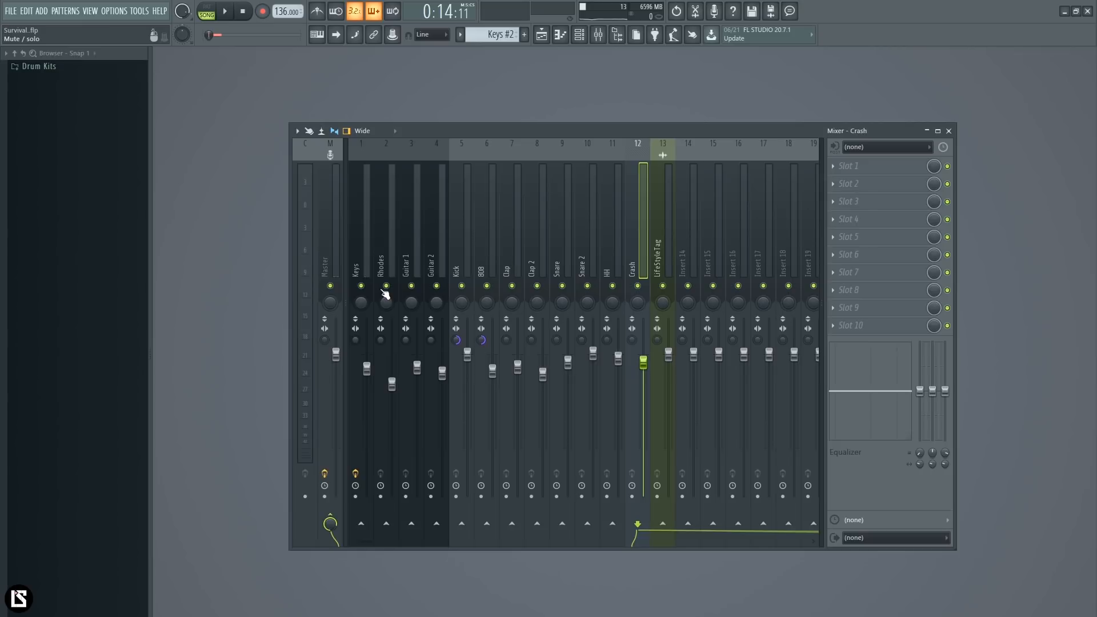
right_click(362, 286)
left_click(386, 286)
left_click(436, 286)
right_click(436, 287)
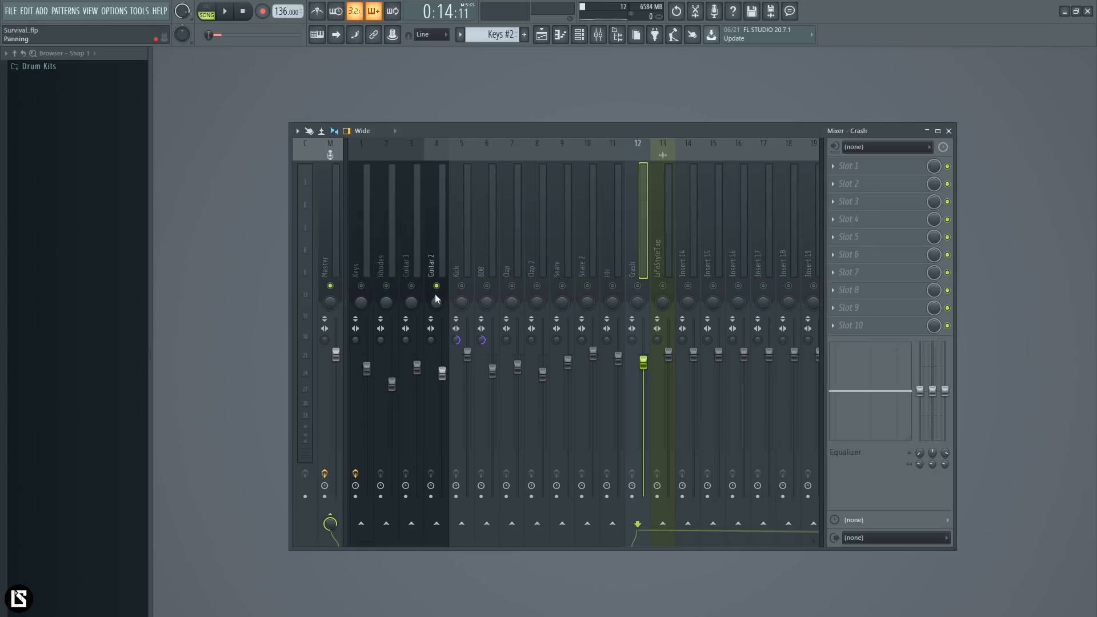
right_click(436, 286)
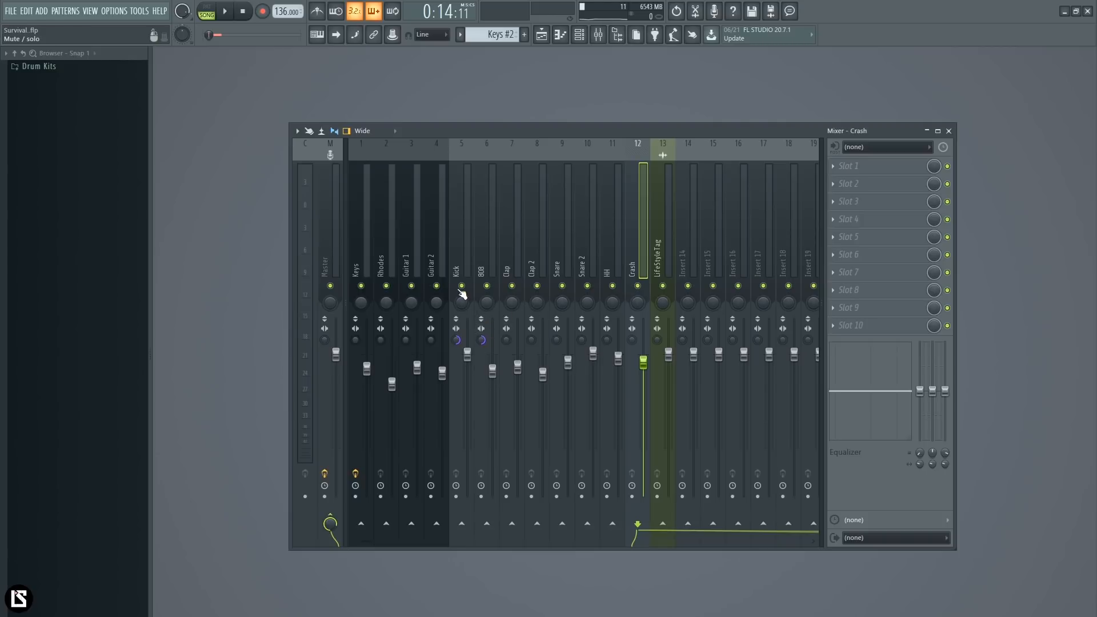
Step: Leave only Keys, Rhodes, Guitar 1 and Guitar 2 enabled besides the Master track
right_click(437, 287)
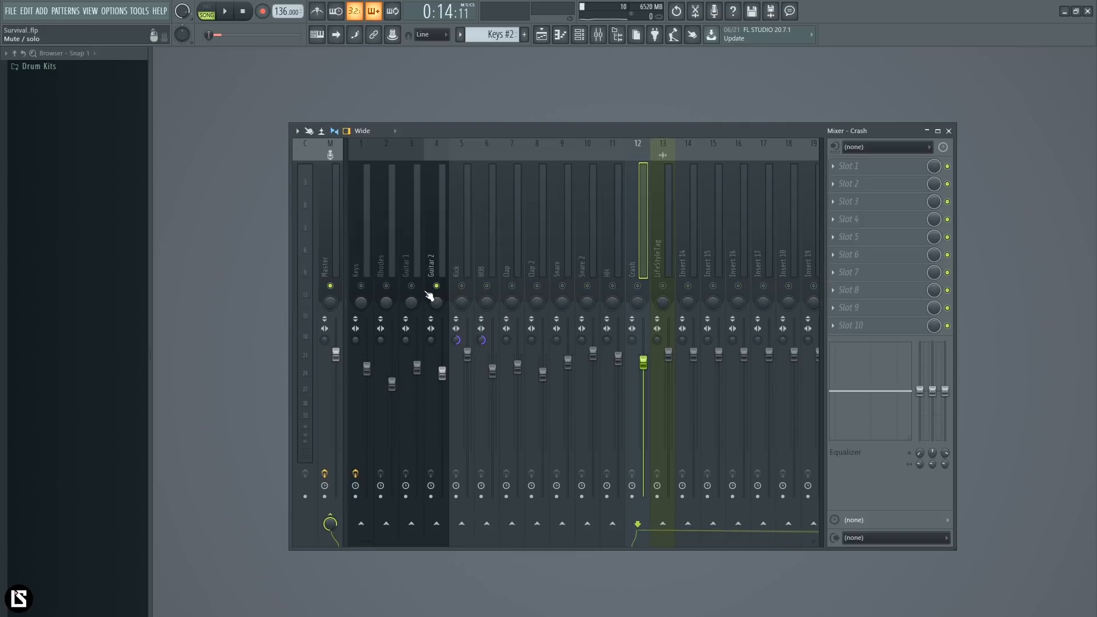
left_click(386, 286)
left_click(361, 286)
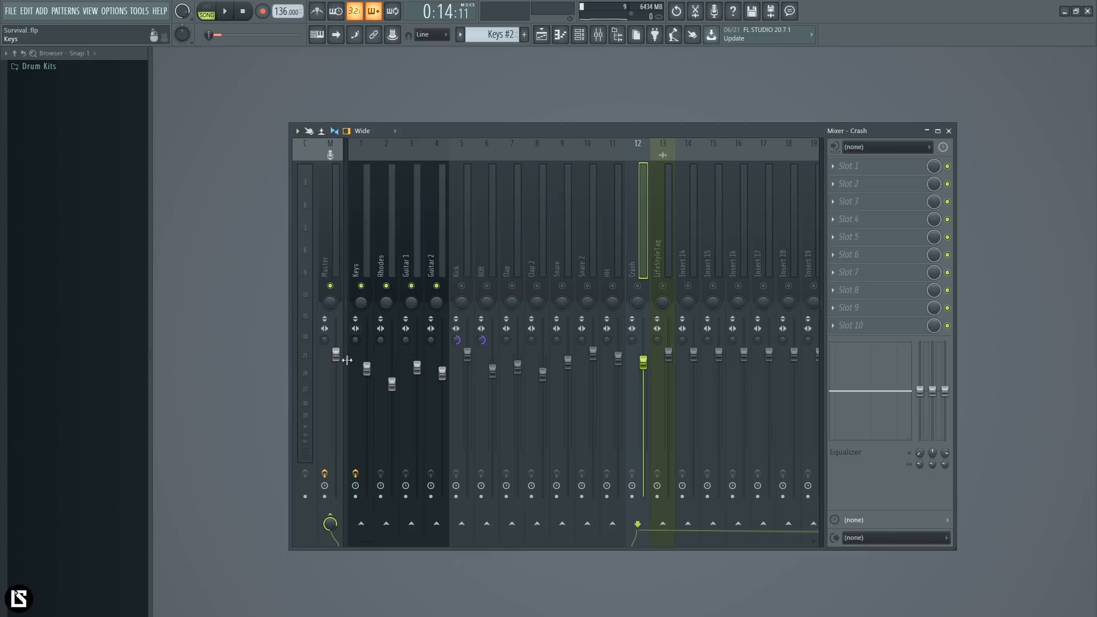
Step: Adjust the Master track's stereo separation again and play the melody tracks briefly
left_click(324, 341)
key("space")
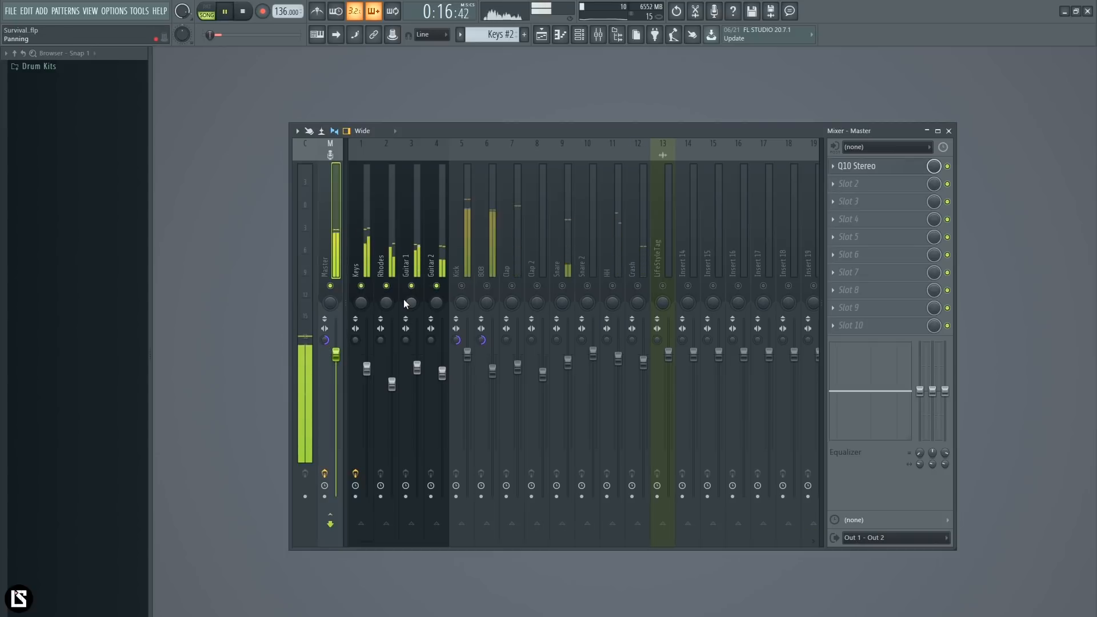
key("space")
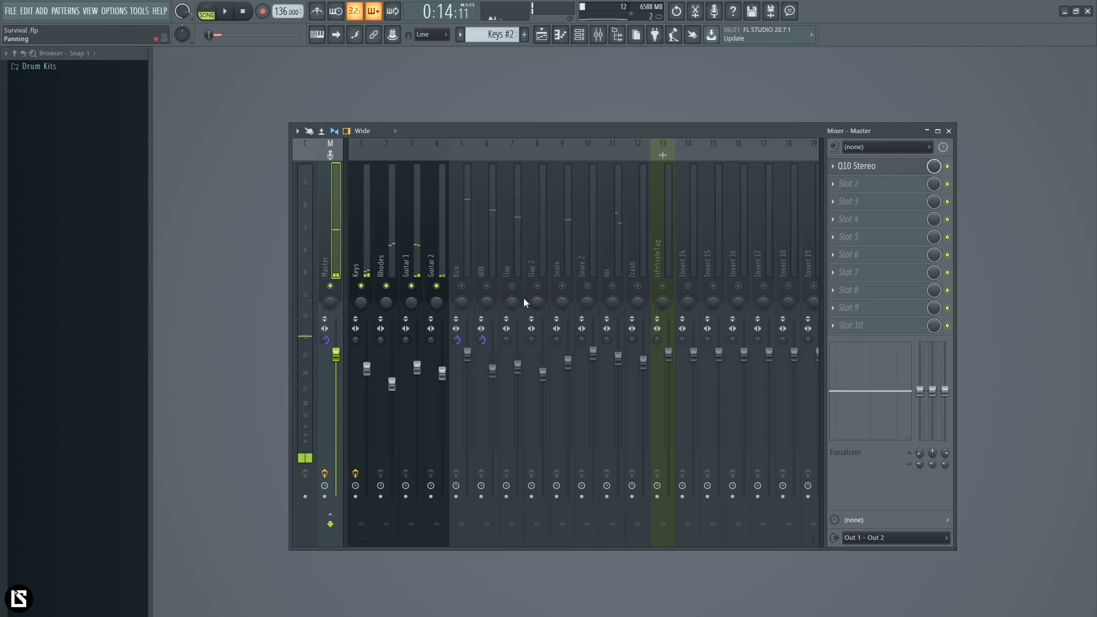
Step: Enable 808, mute Rhodes, Guitar 1 and Guitar 2, and briefly play Keys and 808 together
left_click(487, 286)
left_click_drag(387, 289, 435, 291)
key("space")
key("space")
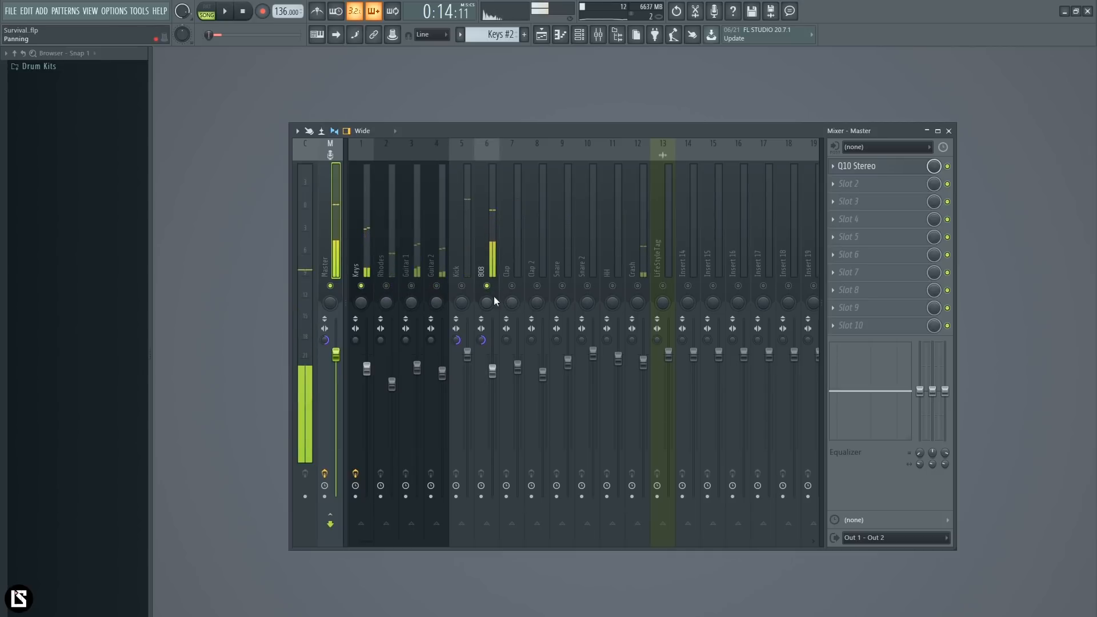
Step: Open the Q10 Stereo equalizer on Keys and enable band 1 as a Hi-Pass filter at 75 Hz during playback
left_click(366, 256)
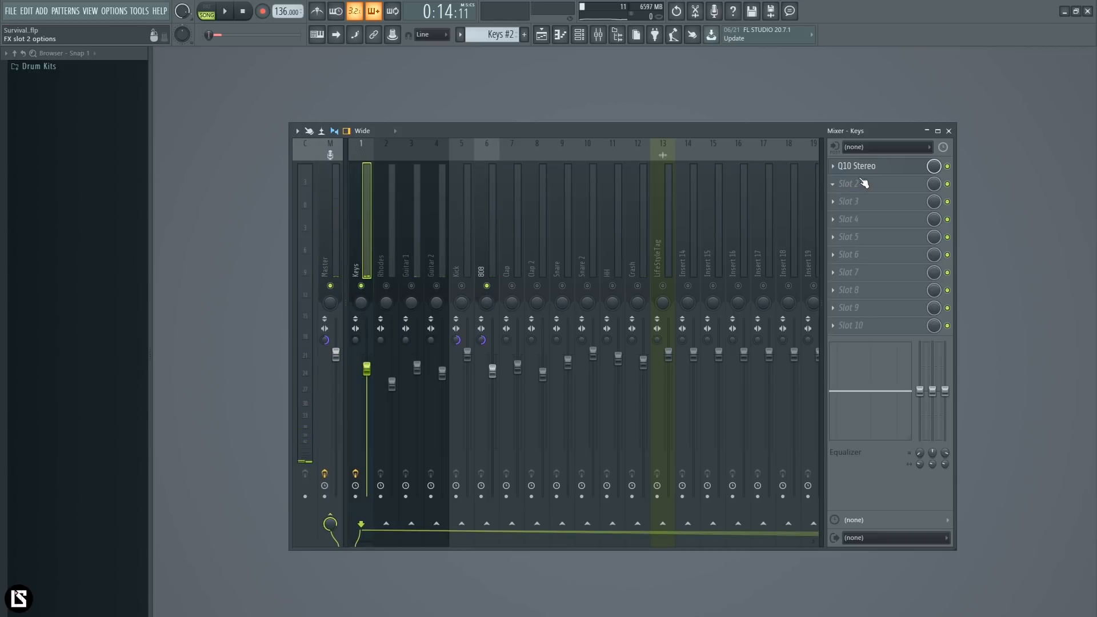
left_click(869, 171)
left_click_drag(353, 150, 658, 161)
key("space")
left_click(848, 337)
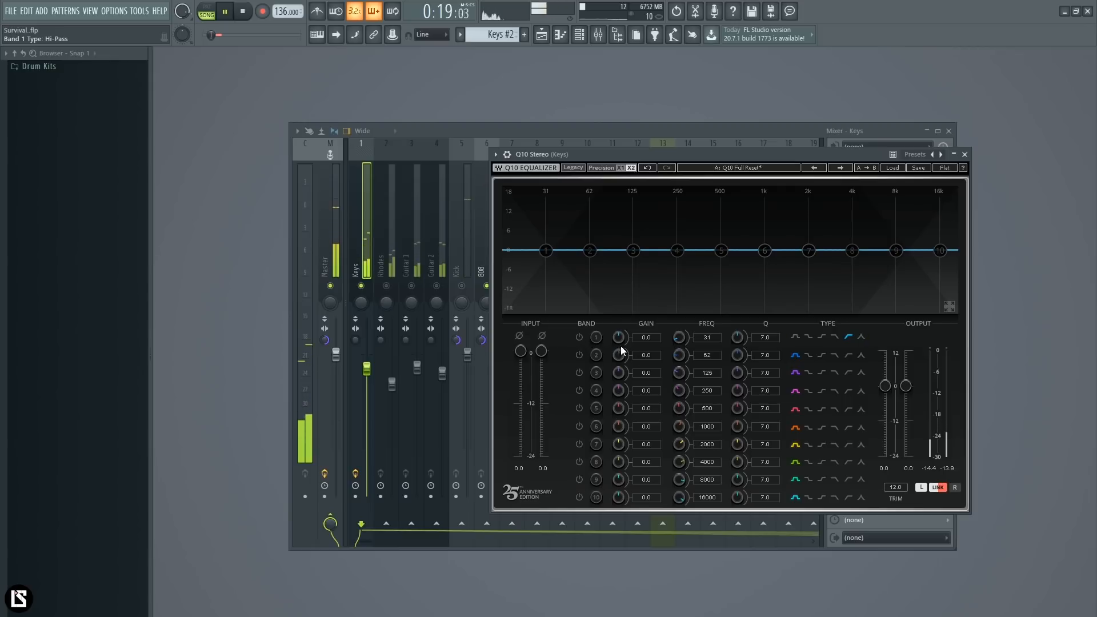
left_click(580, 338)
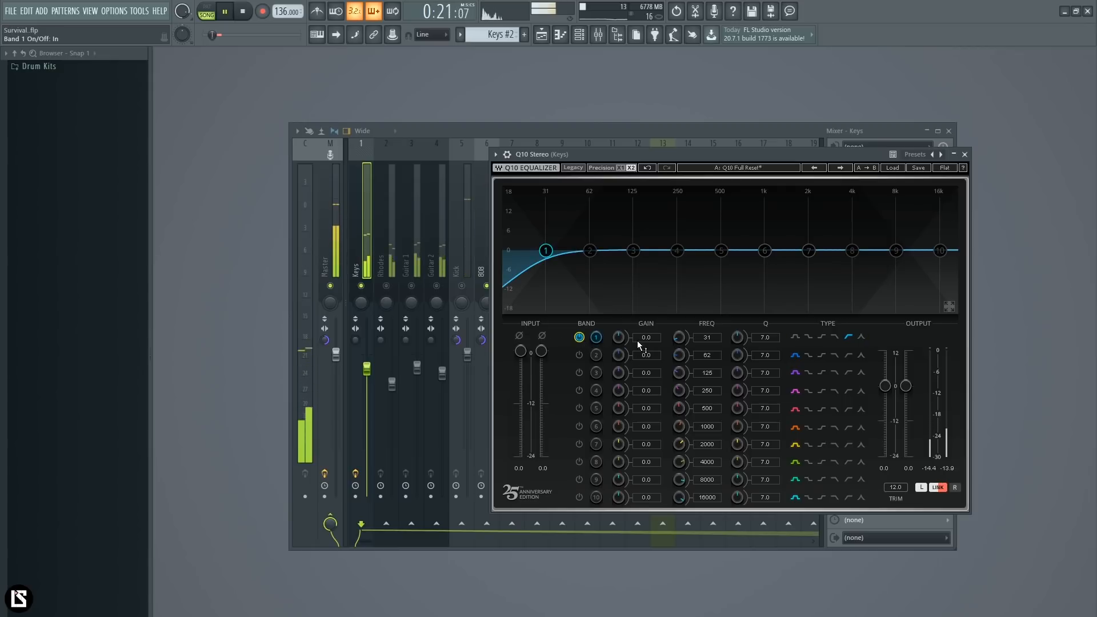
left_click_drag(679, 338, 678, 318)
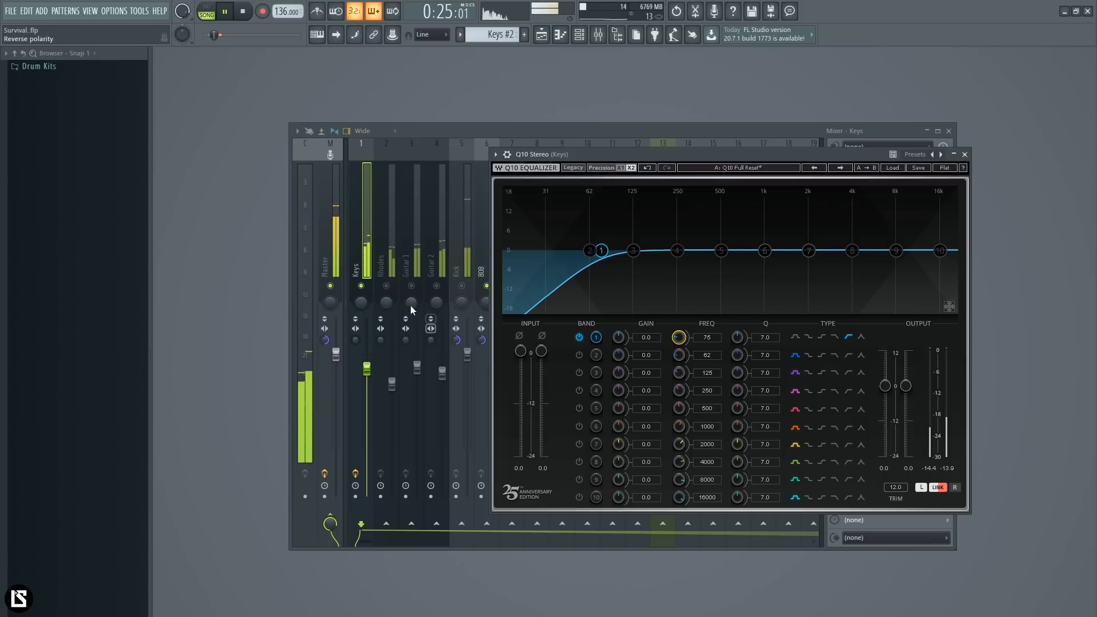
Step: Enable the Kick track and raise the Hi-Pass frequency of band 1 in the Keys equalizer to 111 Hz
left_click(463, 286)
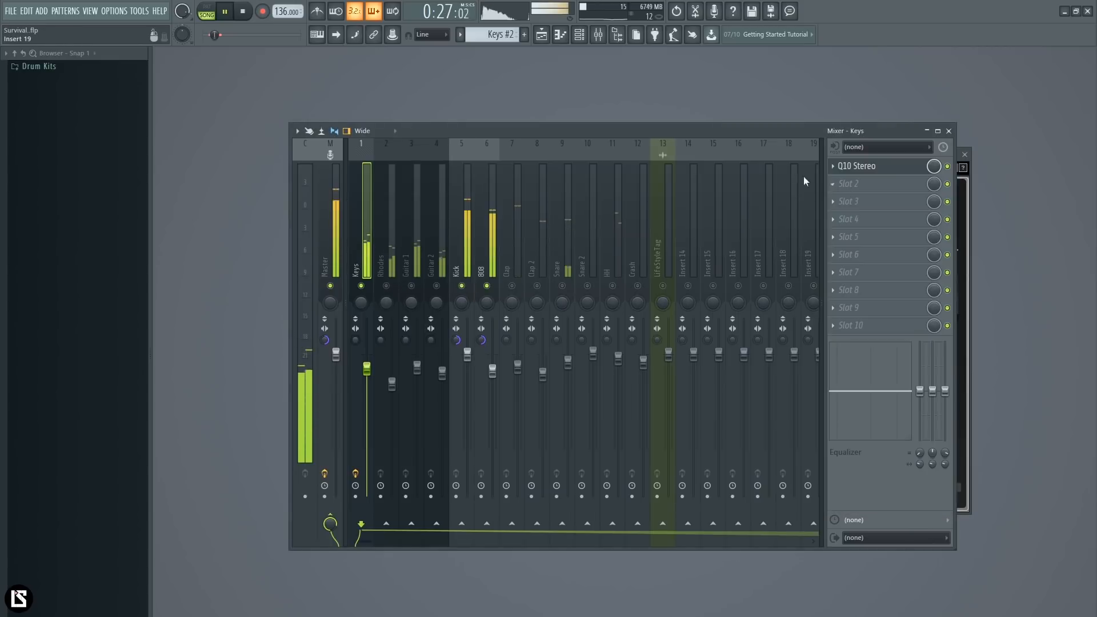
left_click(888, 171)
mouse_move(684, 338)
left_mouse_down()
mouse_move(685, 310)
mouse_move(684, 331)
mouse_move(684, 320)
left_mouse_up()
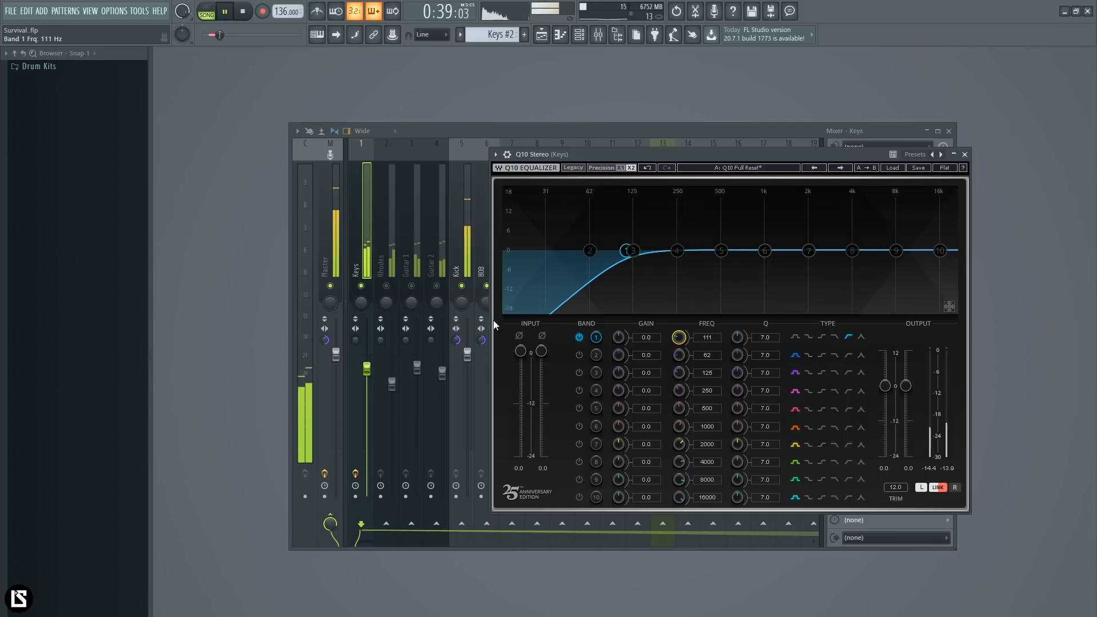
Step: Mute the 808 and Kick tracks, solo Rhodes and select its mixer track
left_click(397, 290)
left_click(486, 285)
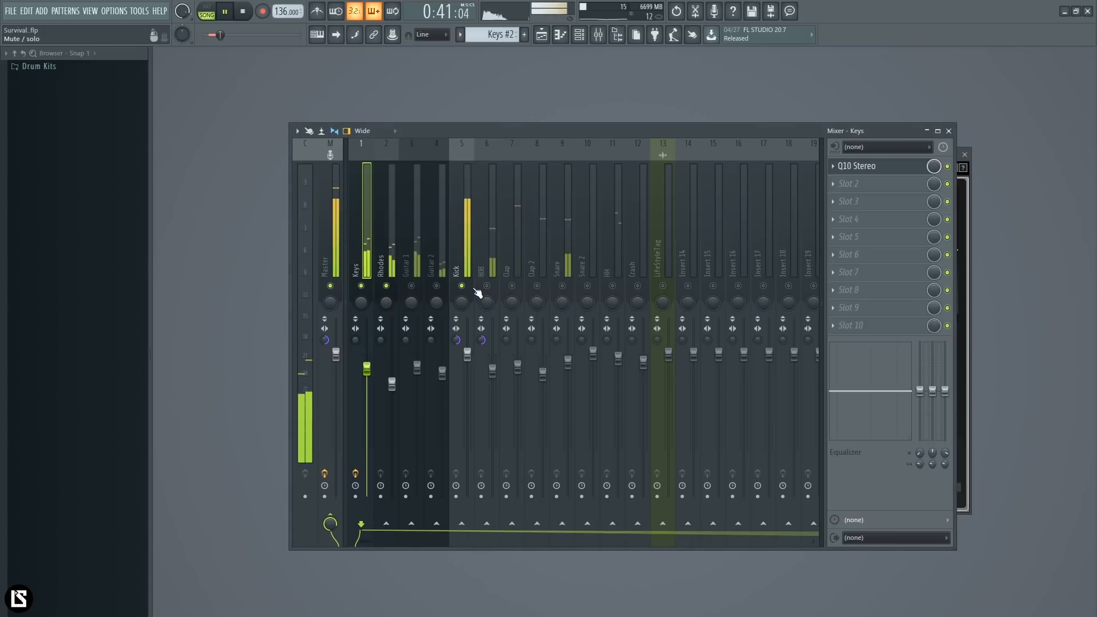
left_click(462, 286)
left_click(412, 286)
left_click(437, 285)
right_click(387, 286)
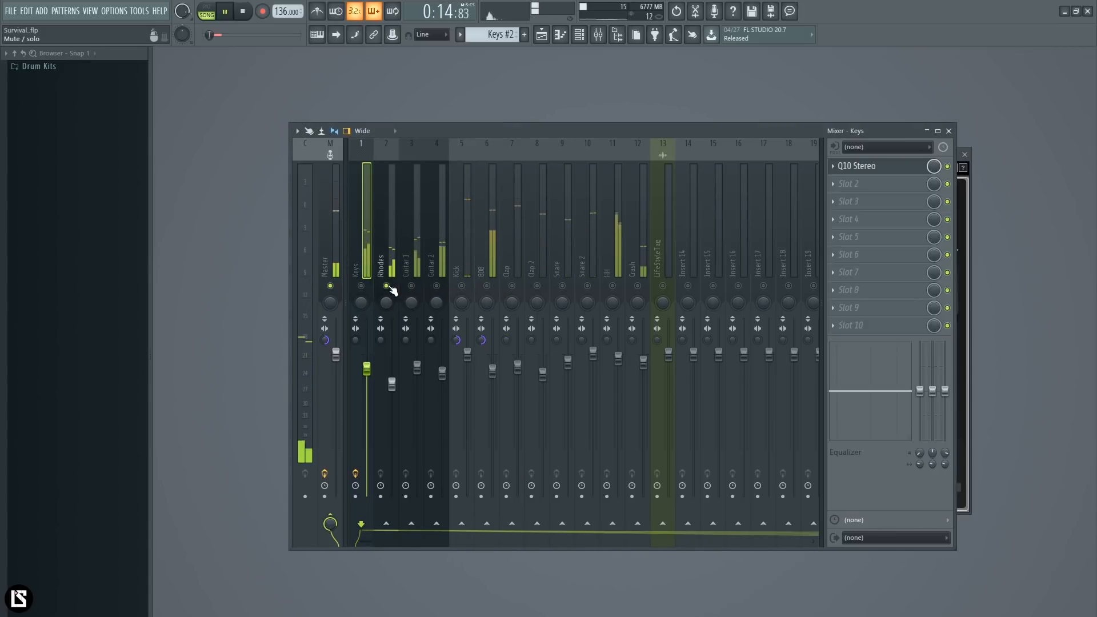
left_click(390, 244)
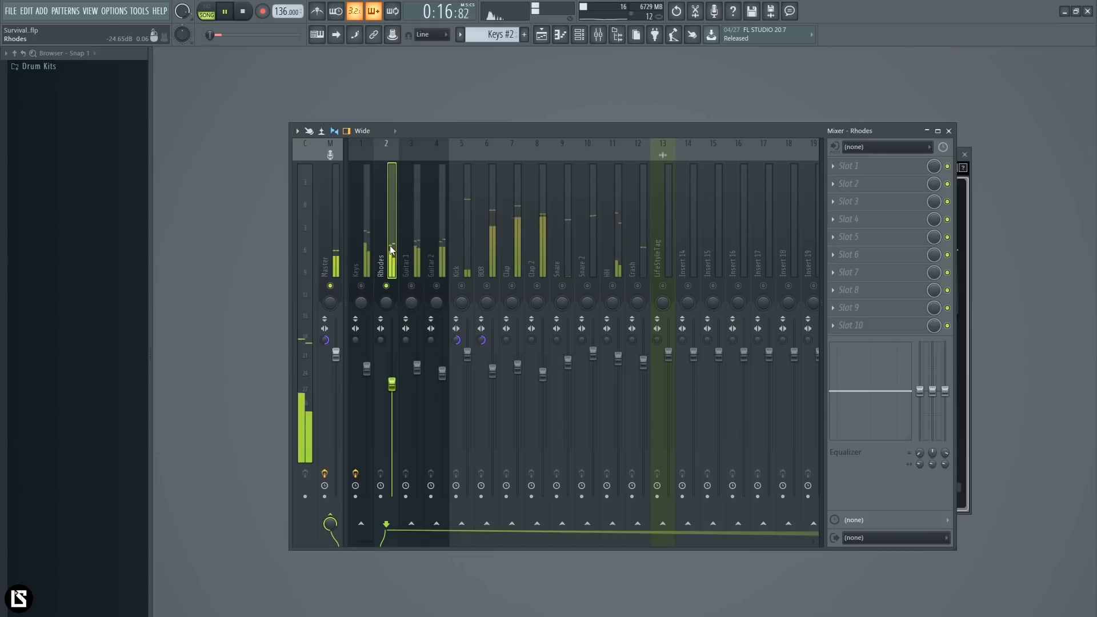
Step: Enable Guitar 1, Guitar 2, Keys, Clap, Clap 2 and HH so they play alongside Rhodes
left_click(411, 286)
left_click(436, 286)
left_click(361, 286)
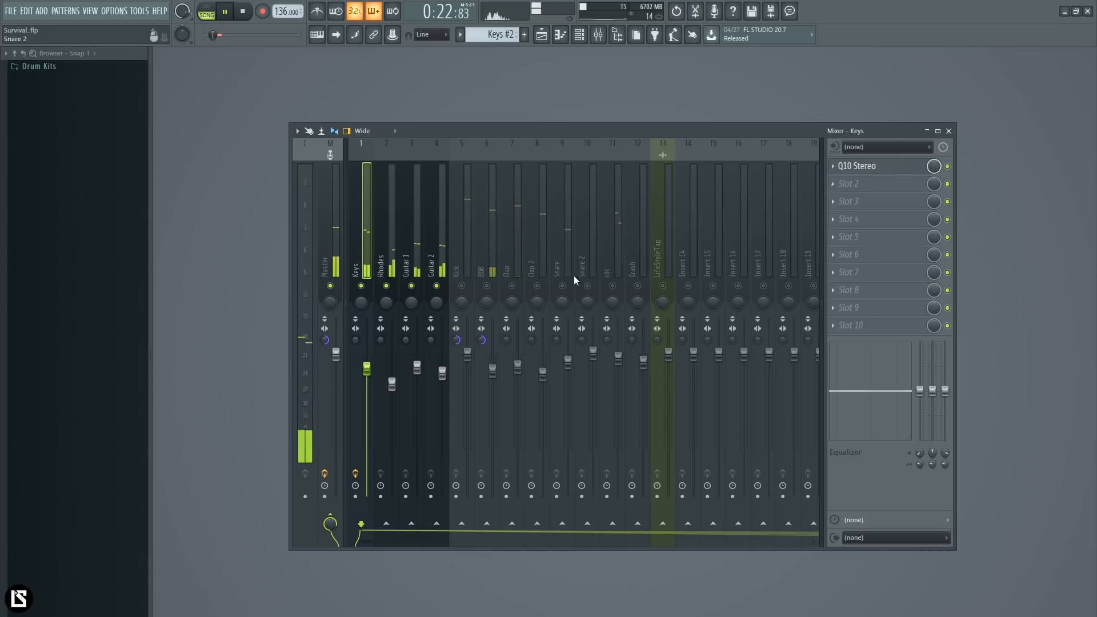
left_click(512, 286)
left_click(537, 286)
left_click(613, 286)
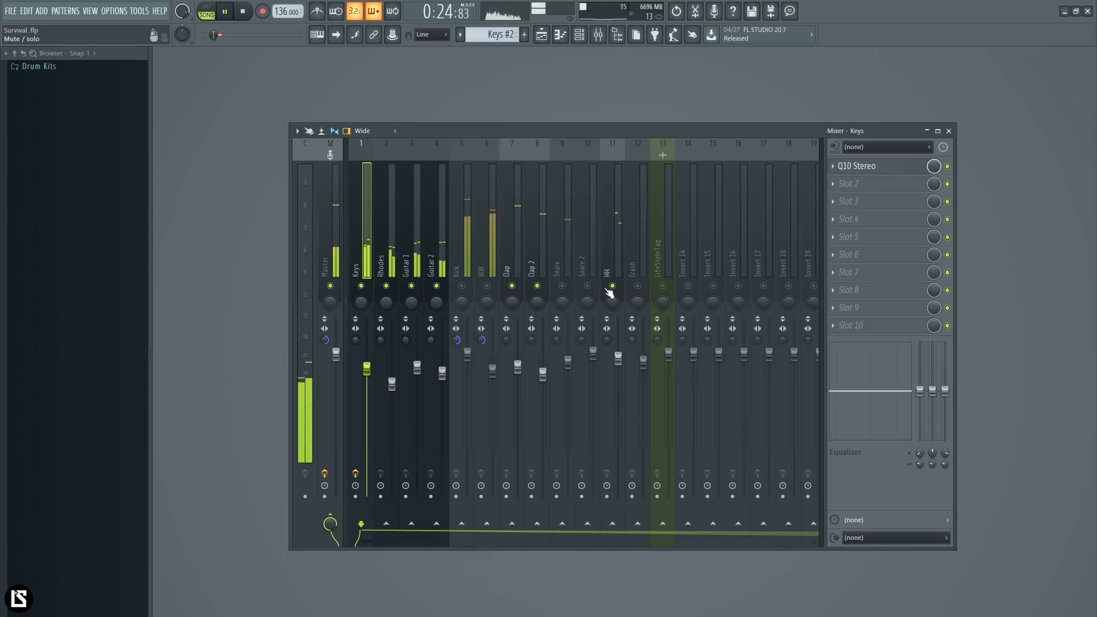
Step: Boost band 4 of the Keys equalizer by 7.2 dB at 229 Hz and narrow it to a Q of 28.3
left_click(898, 172)
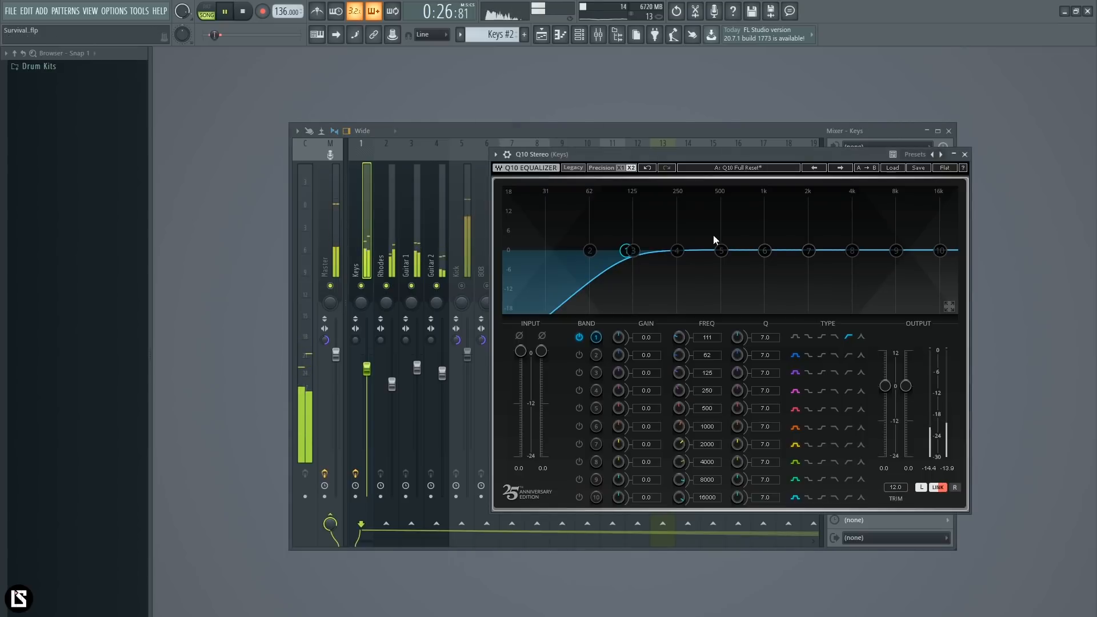
left_click_drag(663, 153, 613, 212)
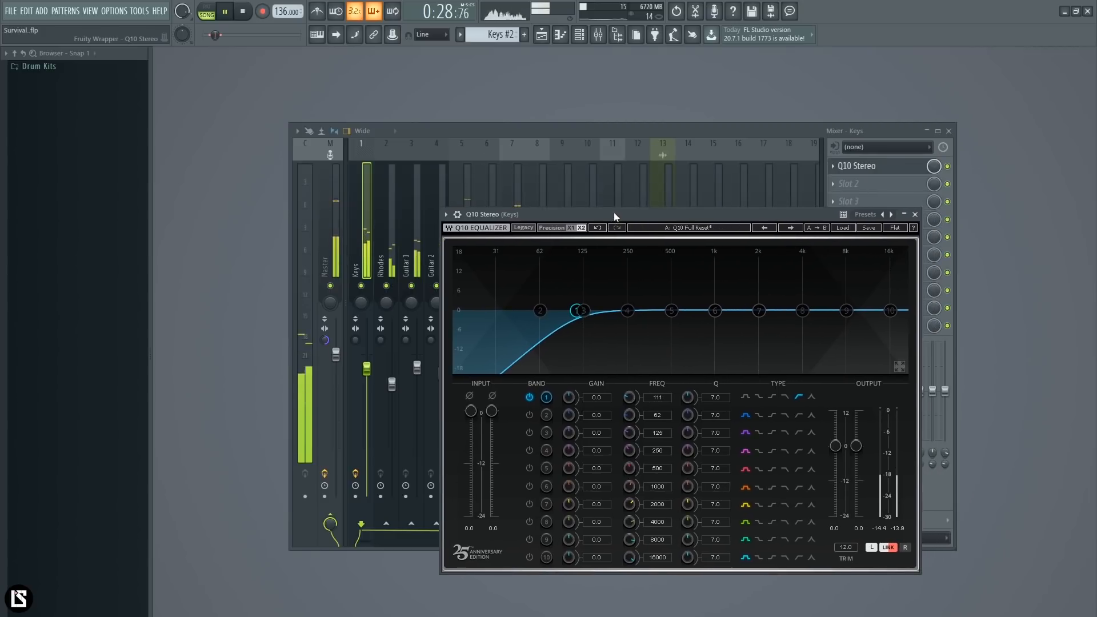
left_click_drag(628, 311, 622, 286)
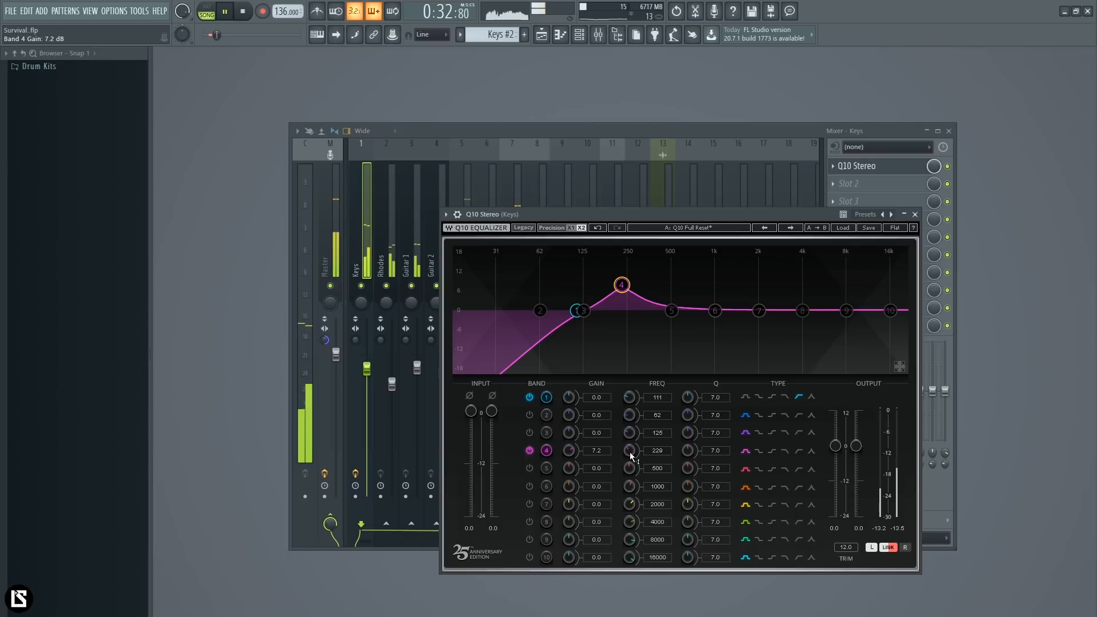
left_click_drag(703, 452, 687, 443)
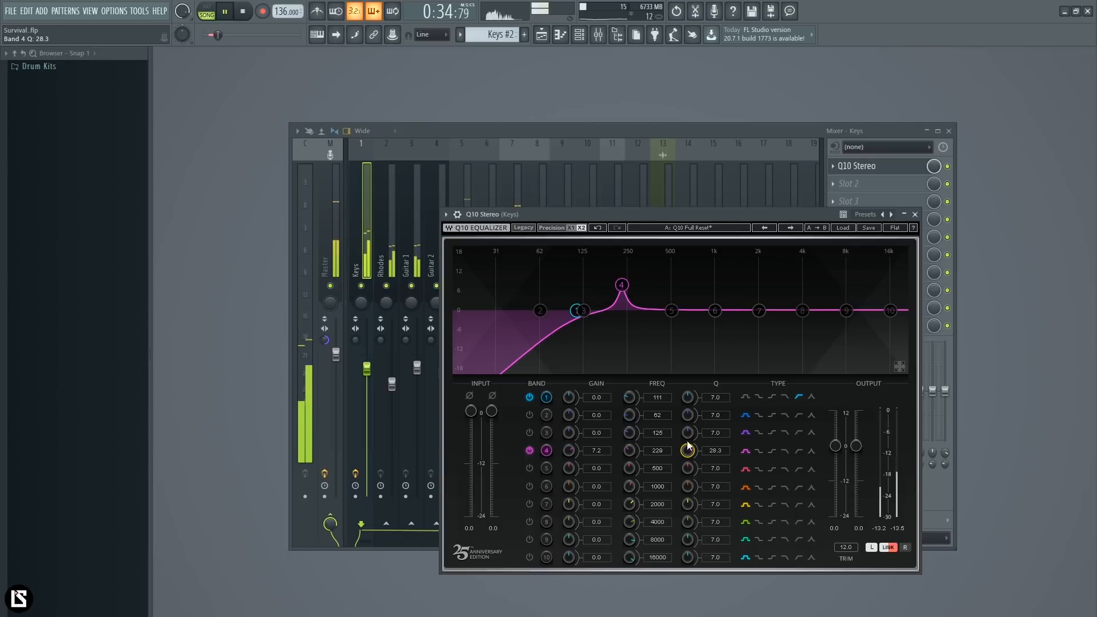
Step: Sweep band 4 to 336 Hz, set its gain to -3.4 dB, and close the Keys equalizer
left_click_drag(626, 290, 646, 252)
left_click_drag(597, 455, 598, 498)
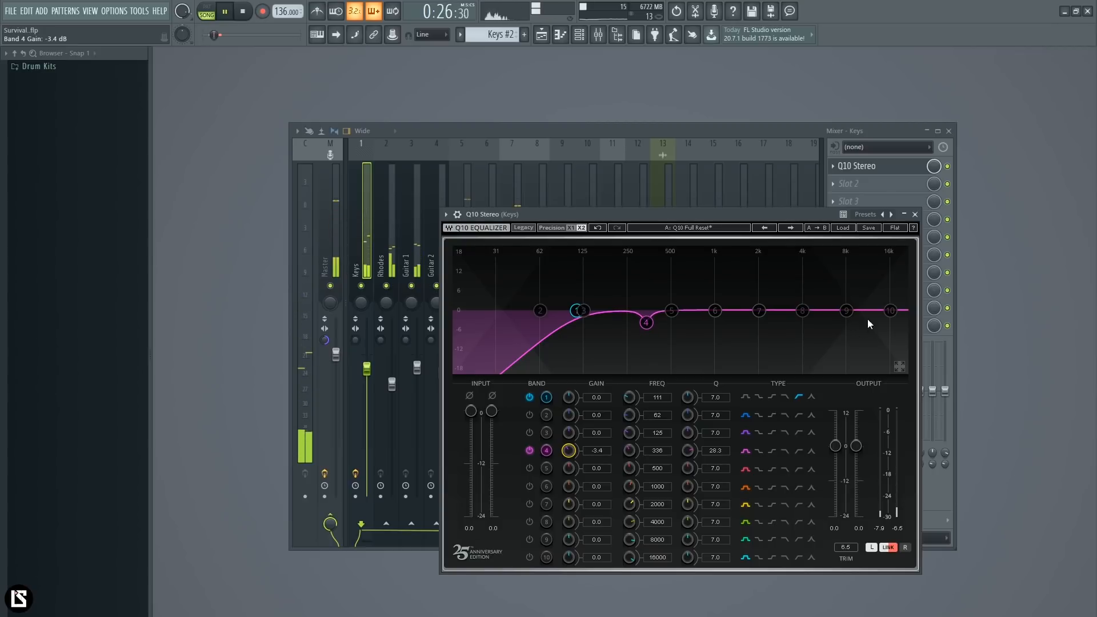
left_click(914, 215)
Step: Copy the Q10 Stereo effect with its settings from the Keys track onto the Rhodes track
left_click(392, 251)
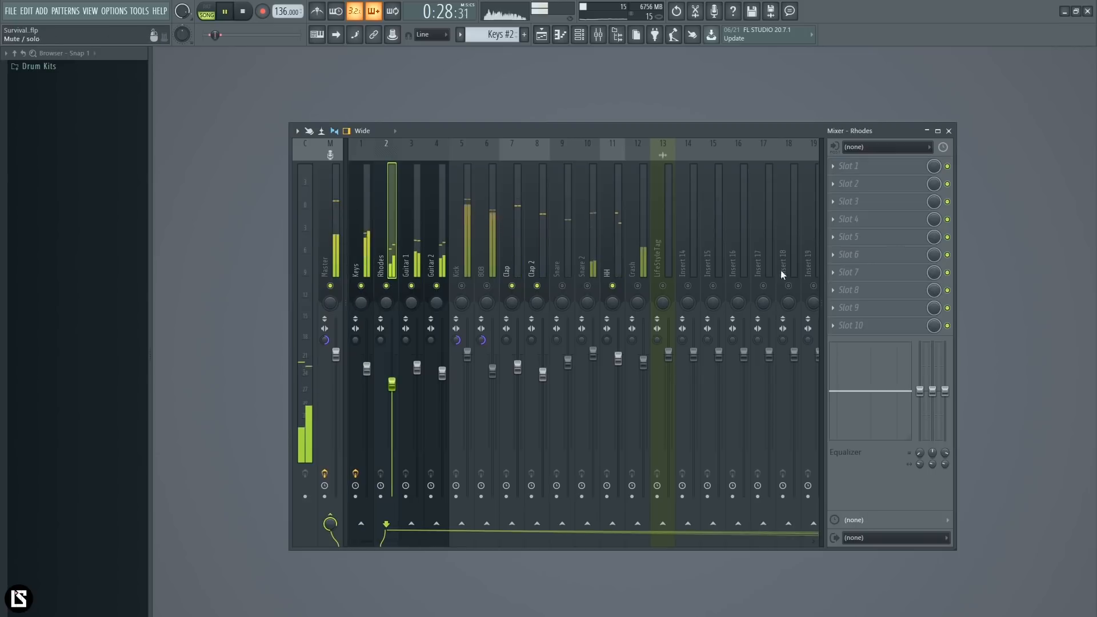
left_click(367, 251)
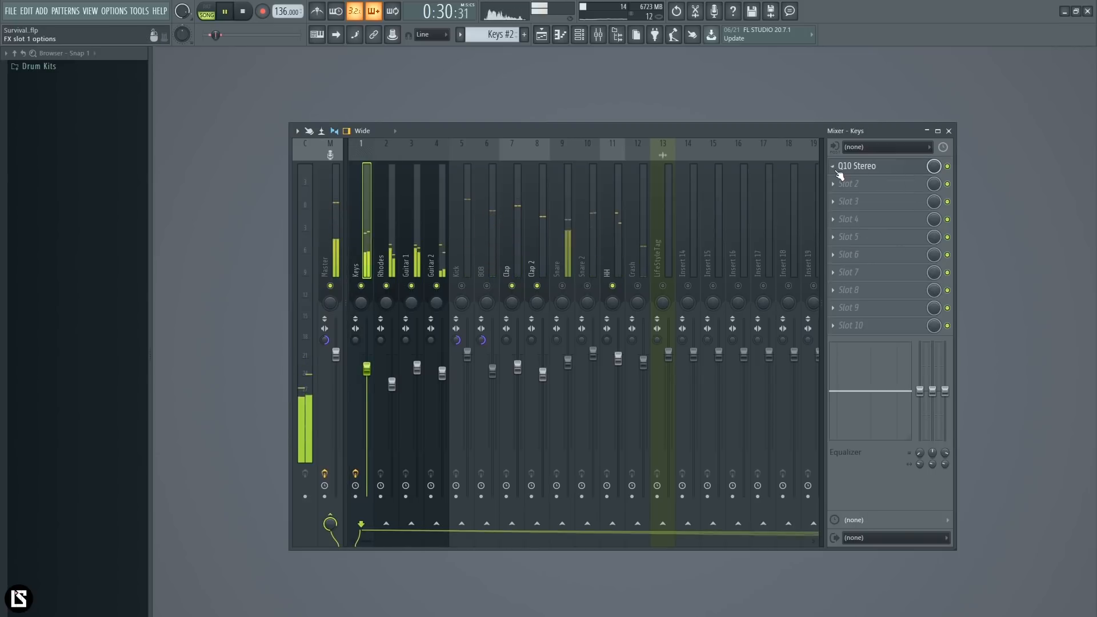
left_click(835, 170)
left_click_drag(854, 236, 395, 234)
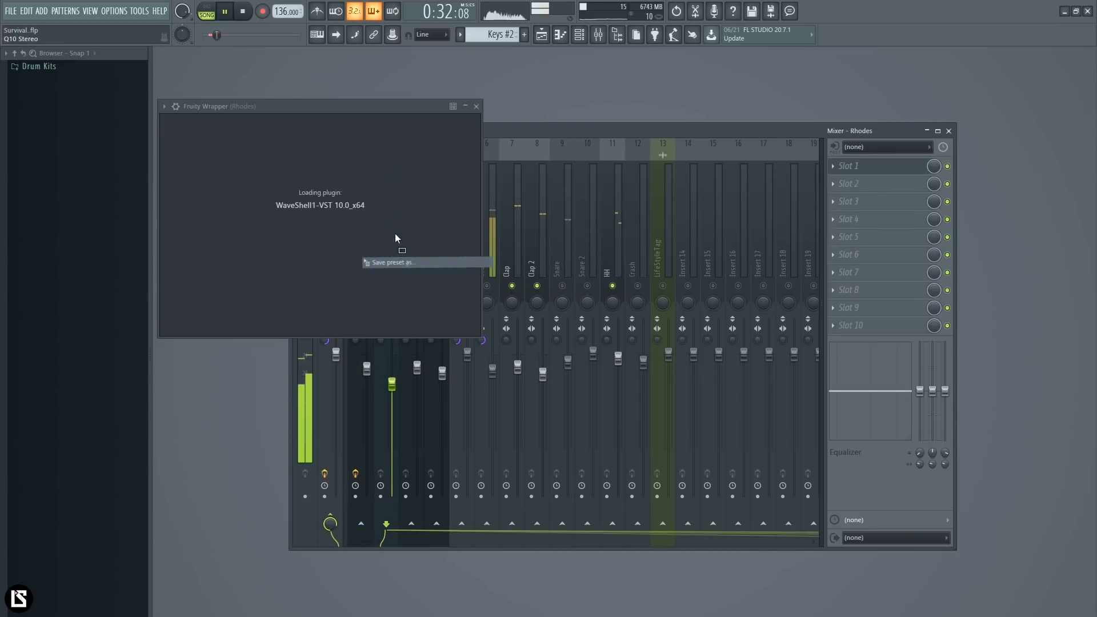
Step: Reset the Rhodes equalizer with the Q10 Full Reset preset and move the mixer clear of the equalizer window
left_click(247, 342)
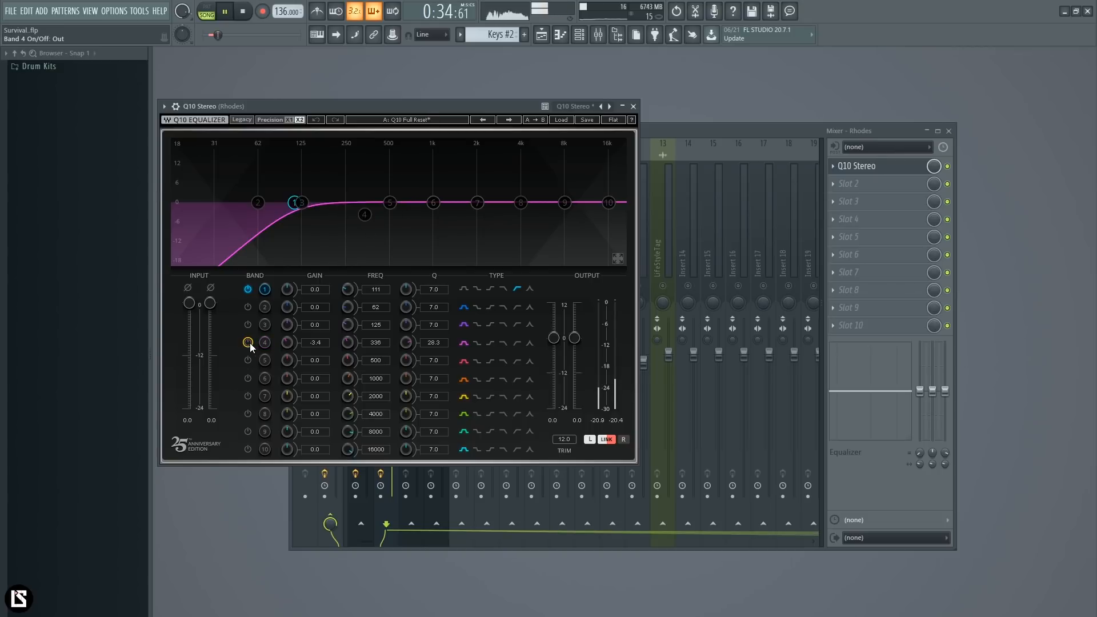
left_click(561, 119)
left_click(596, 174)
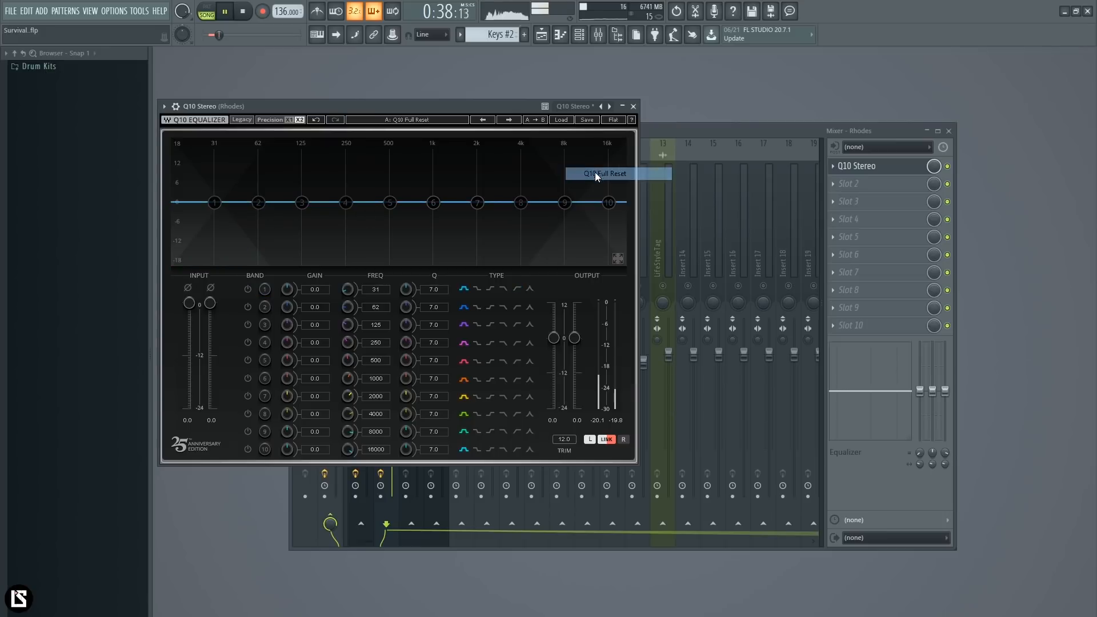
left_click_drag(659, 131, 766, 172)
left_click(319, 279)
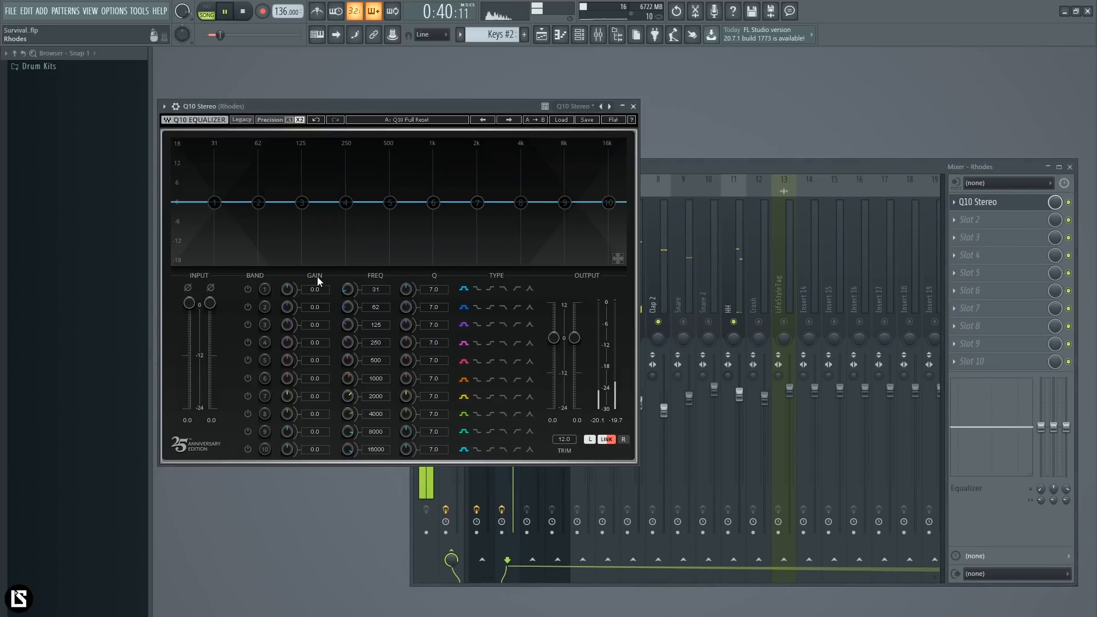
Step: Enable band 1 of the Rhodes equalizer as a low shelf at 61 Hz with -18.0 dB gain and a Q of 12.0
left_click(489, 289)
left_click(248, 290)
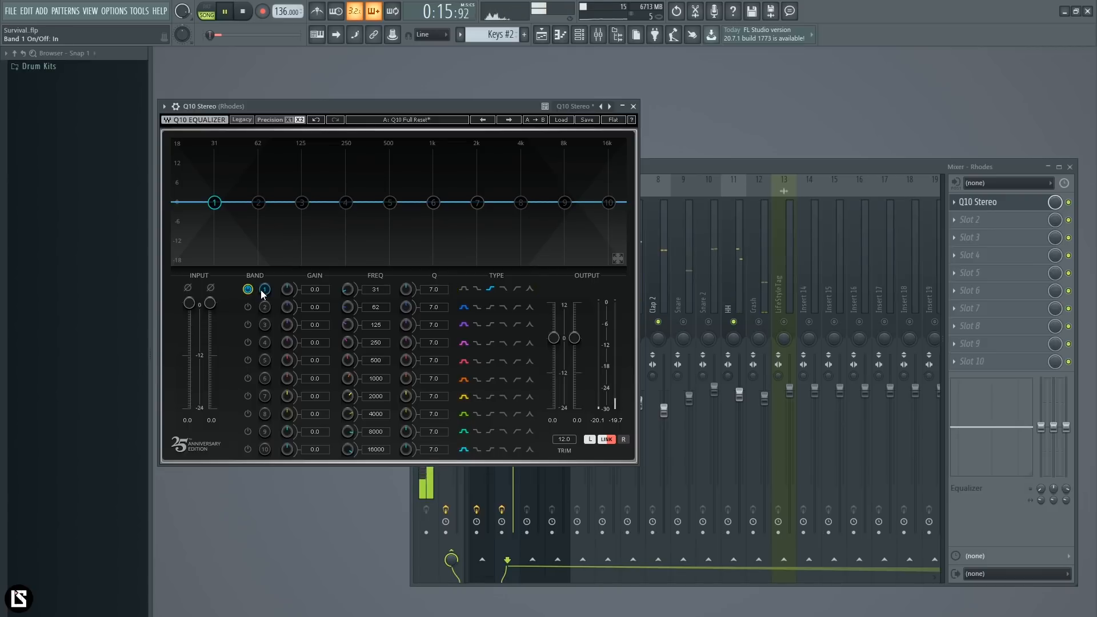
left_click_drag(289, 291, 290, 298)
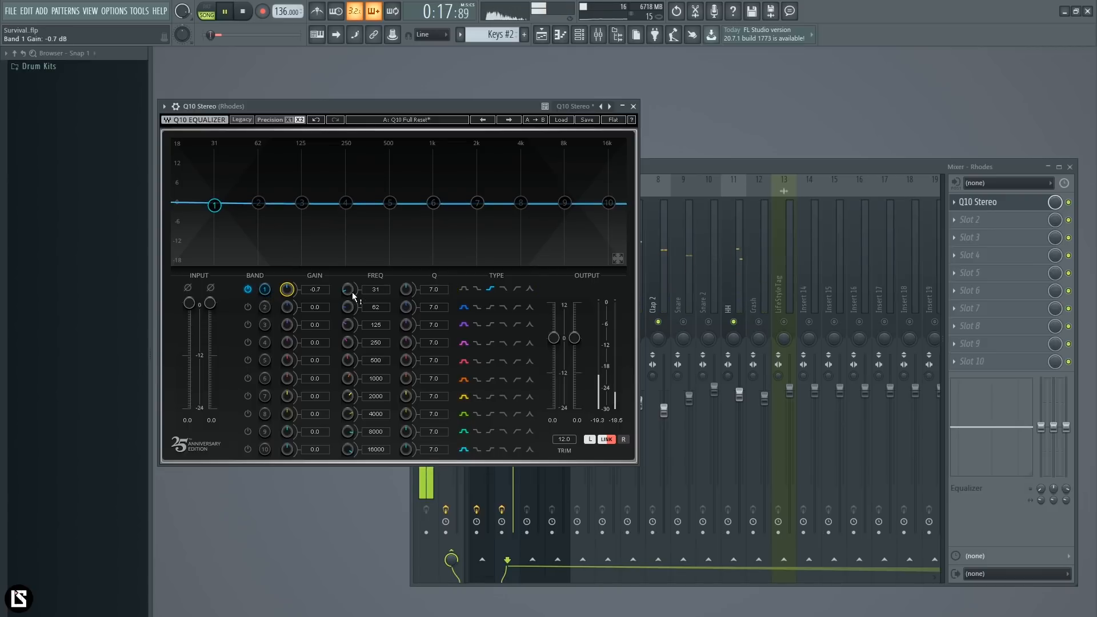
left_click_drag(214, 204, 222, 246)
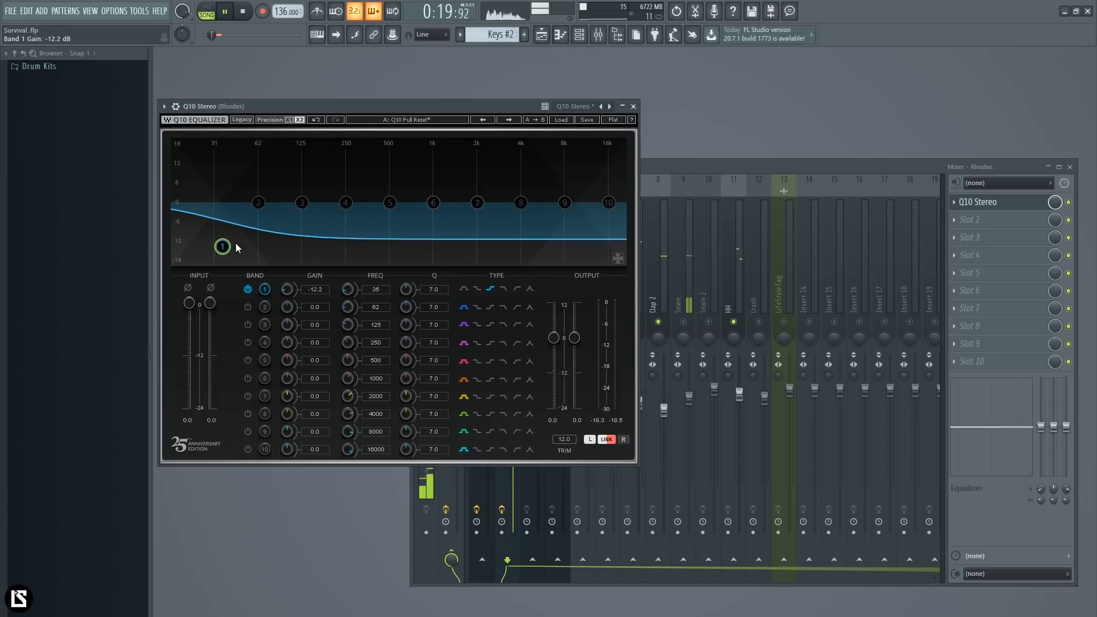
left_click(503, 289)
left_click(465, 289)
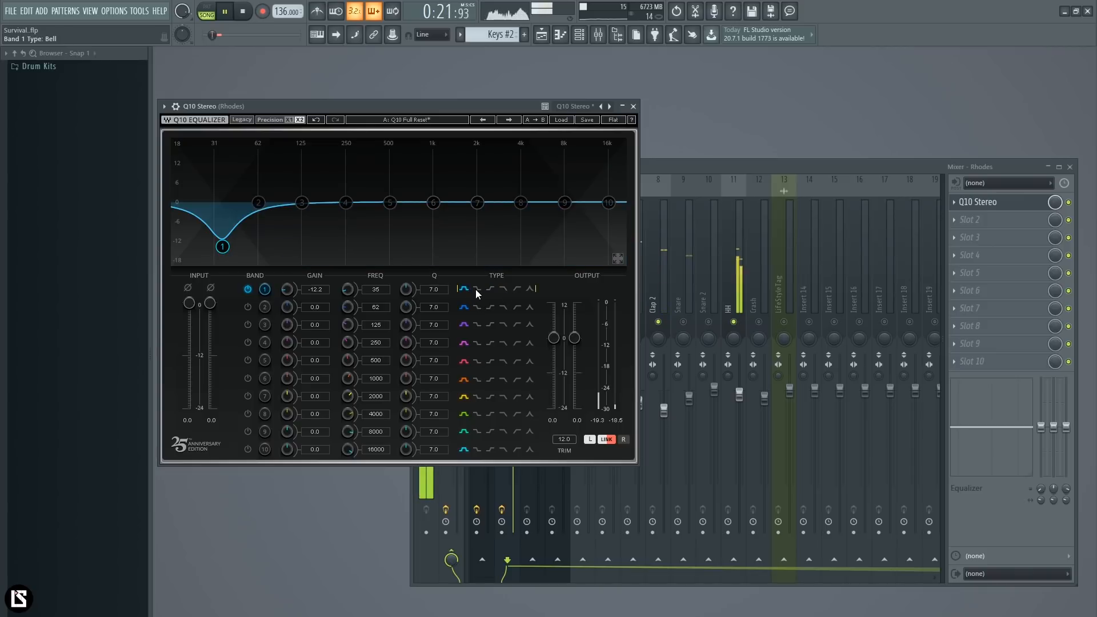
left_click(477, 289)
left_click_drag(222, 247, 240, 257)
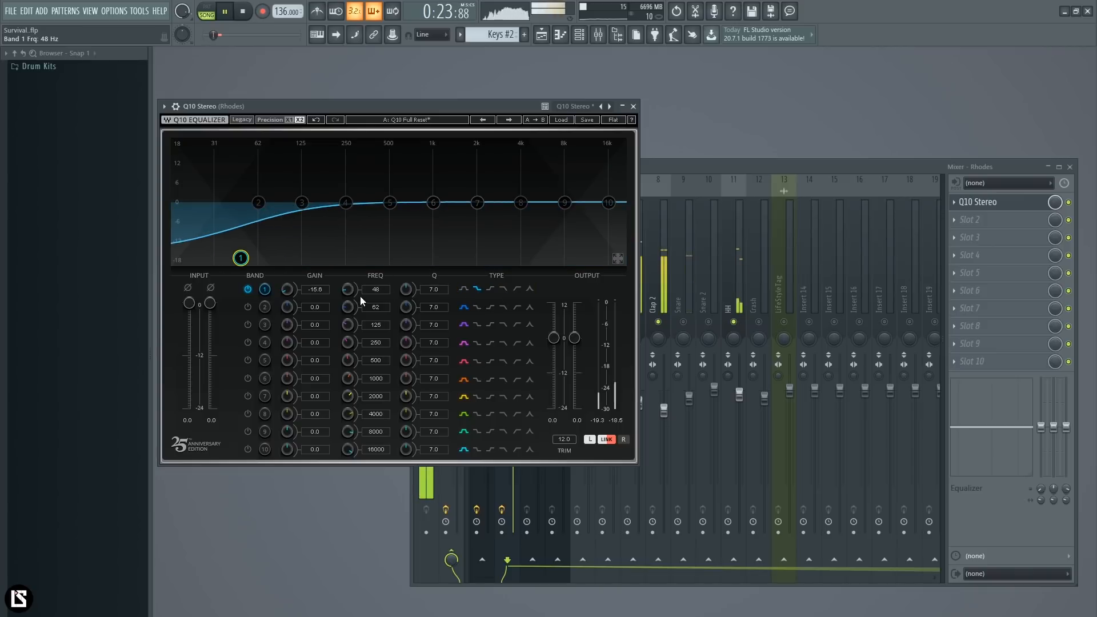
left_click_drag(241, 258, 257, 264)
Step: Sweep a 13.5 dB boost on band 4 to 2556 Hz, and solo Rhodes with playback restarted
left_click_drag(346, 202, 489, 151)
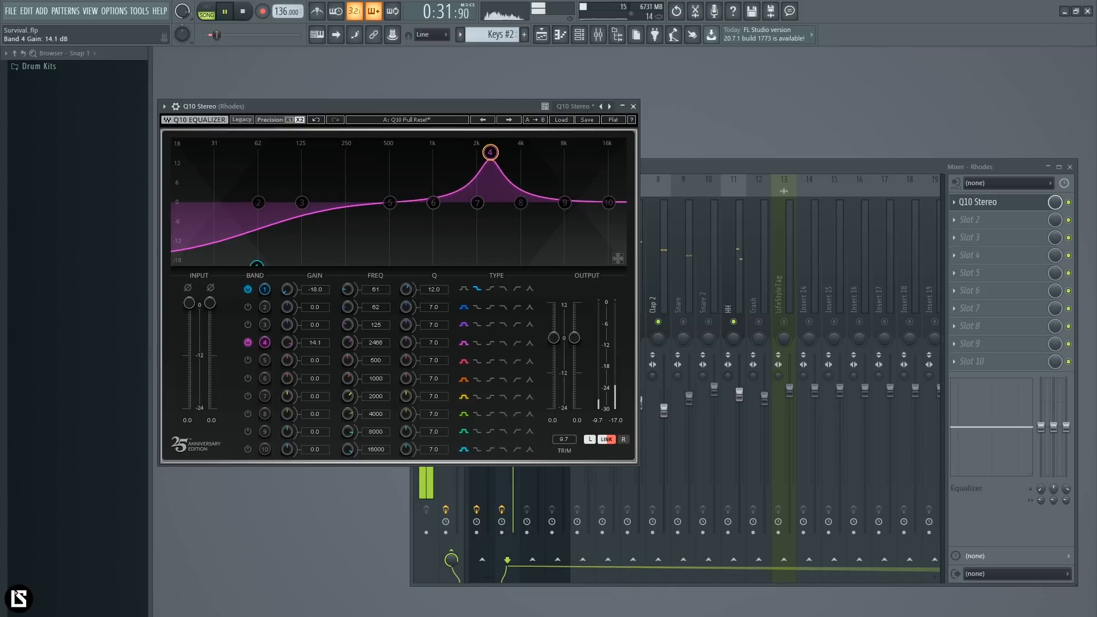
left_click(622, 108)
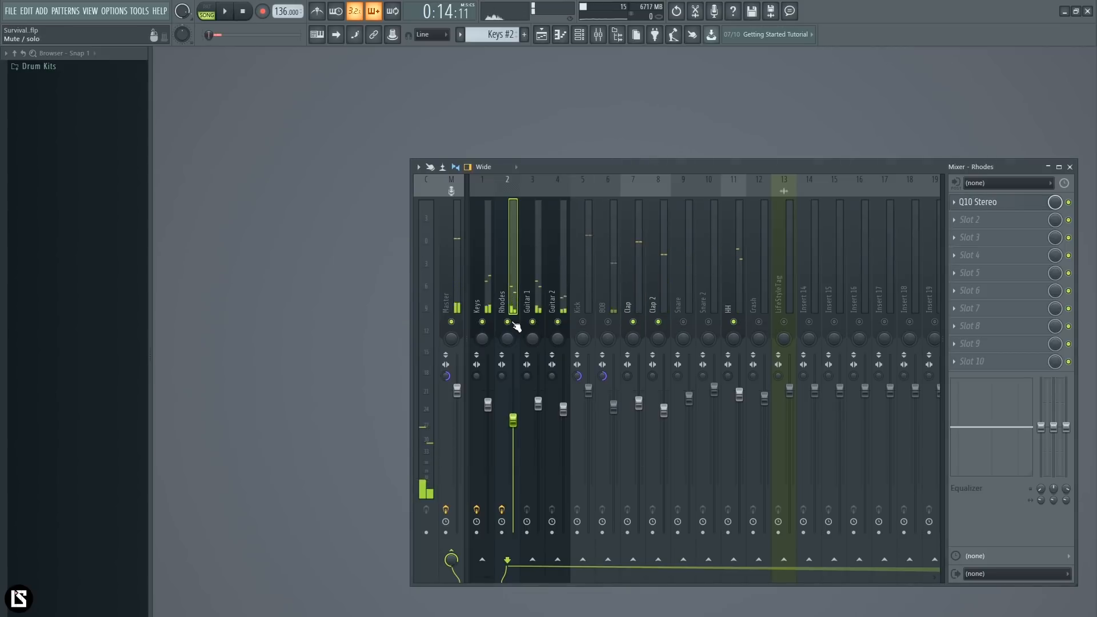
key("space")
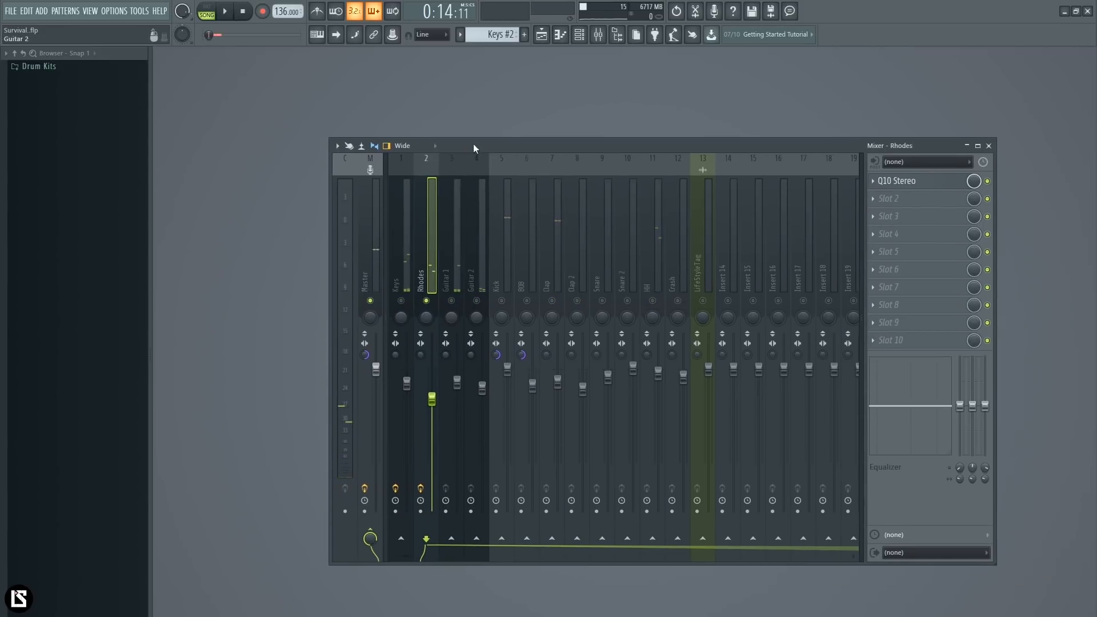
left_click_drag(472, 145, 459, 138)
key("space")
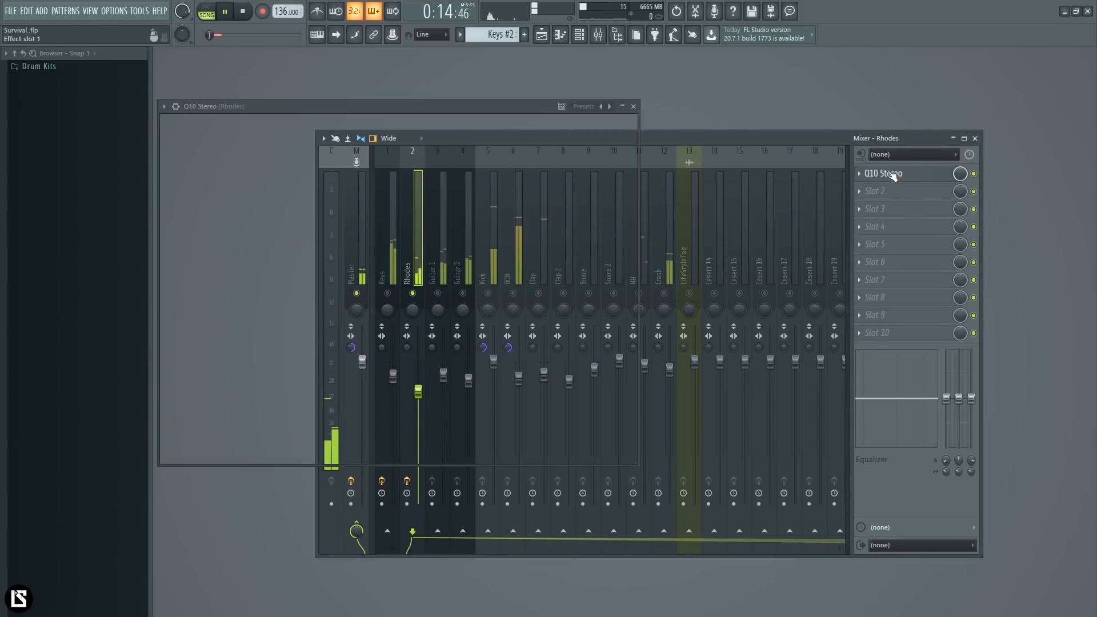
Step: Set band 4 of the Rhodes equalizer to 1610 Hz with a Q of 3.9 and a gain of 3.1 dB
left_click(894, 175)
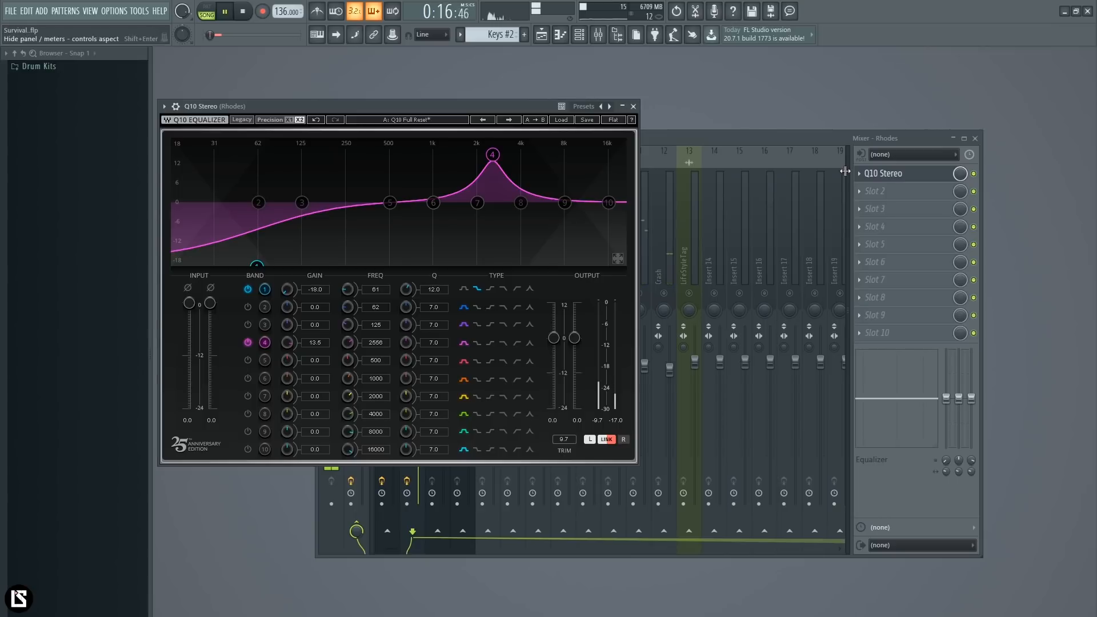
left_click_drag(492, 160, 464, 141)
left_click_drag(401, 345, 386, 347)
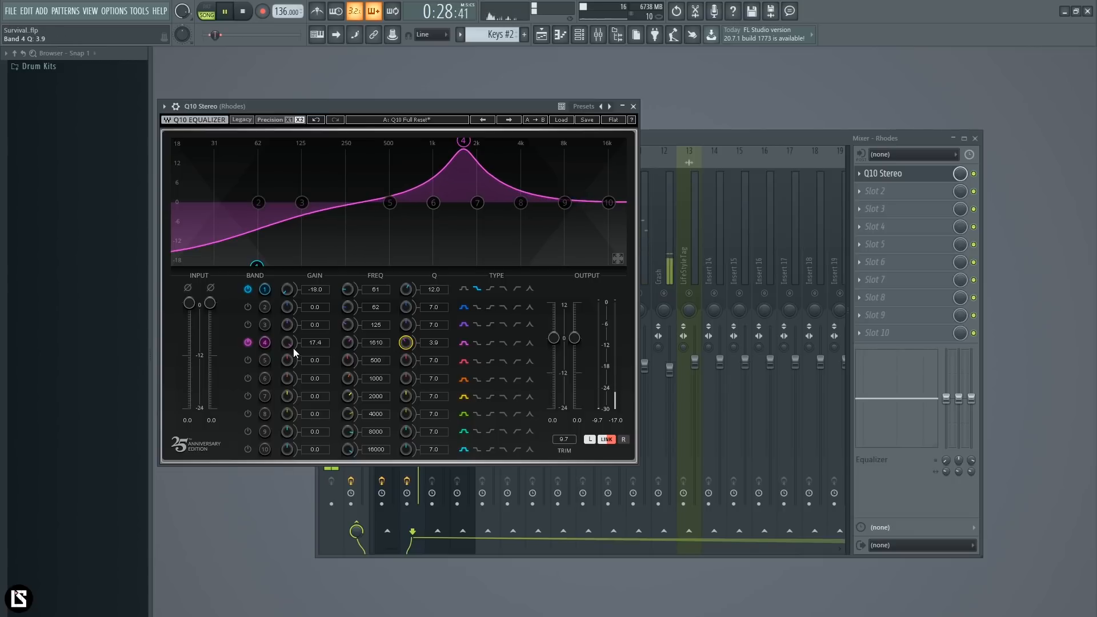
left_click_drag(293, 347, 293, 393)
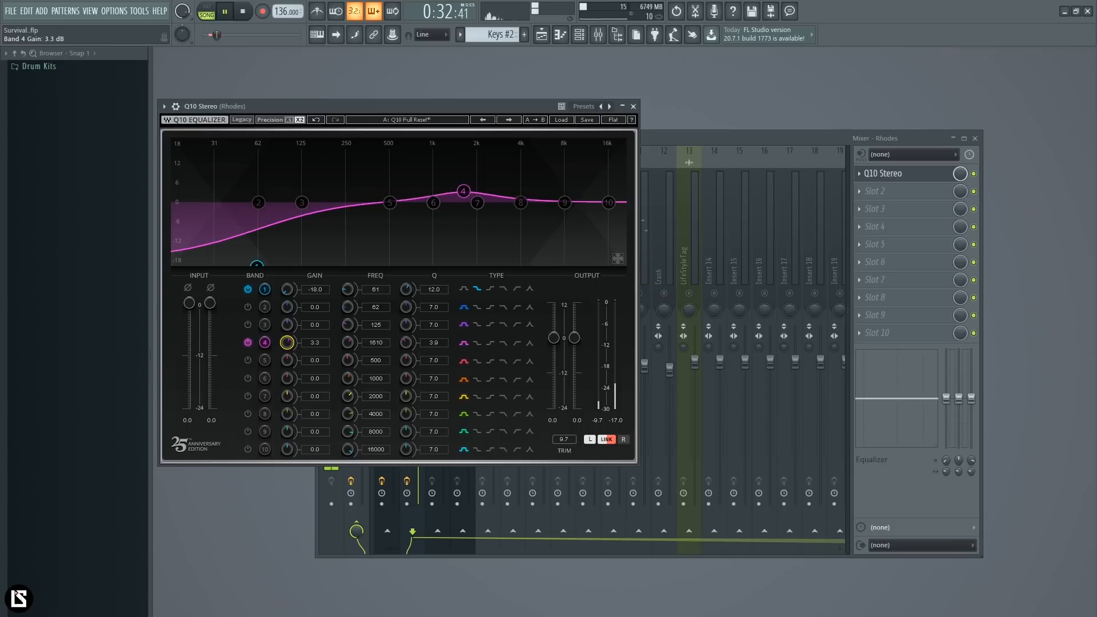
Step: Enable Keys, both guitars, Kick, 808, both claps, Snare and HH alongside Rhodes, and replay the section
left_click(646, 147)
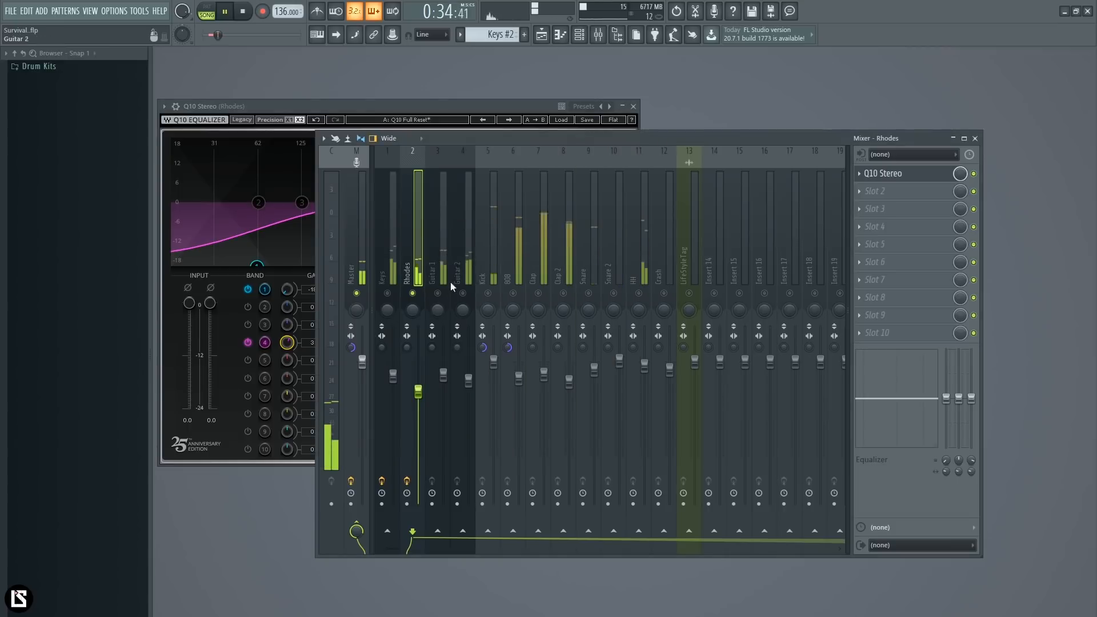
left_click_drag(462, 297, 605, 301)
left_click(596, 297)
left_click(638, 298)
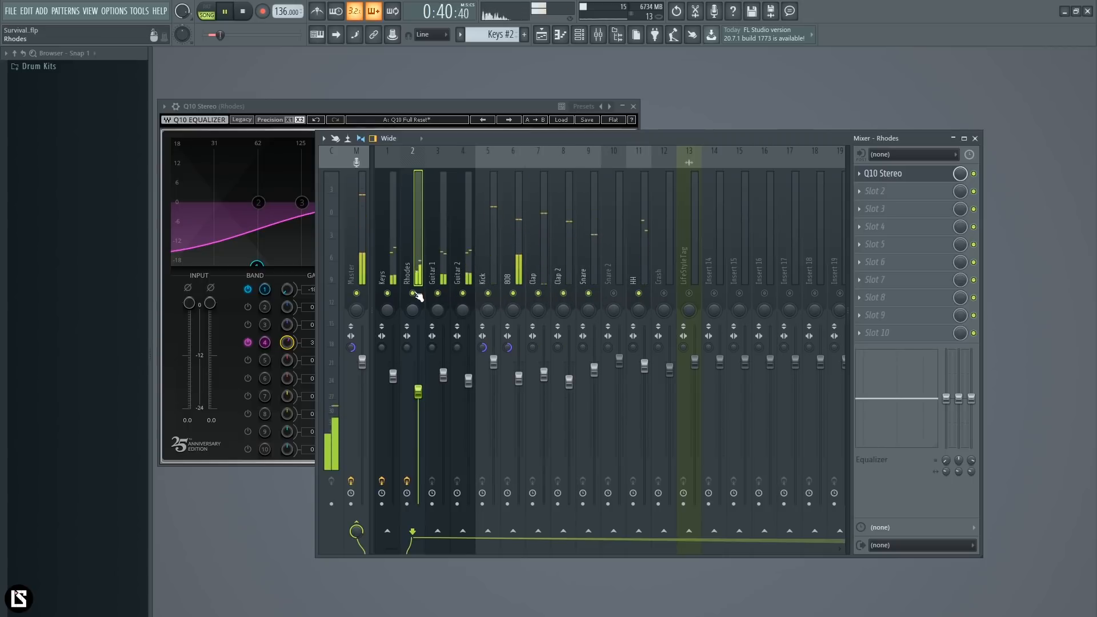
key("space")
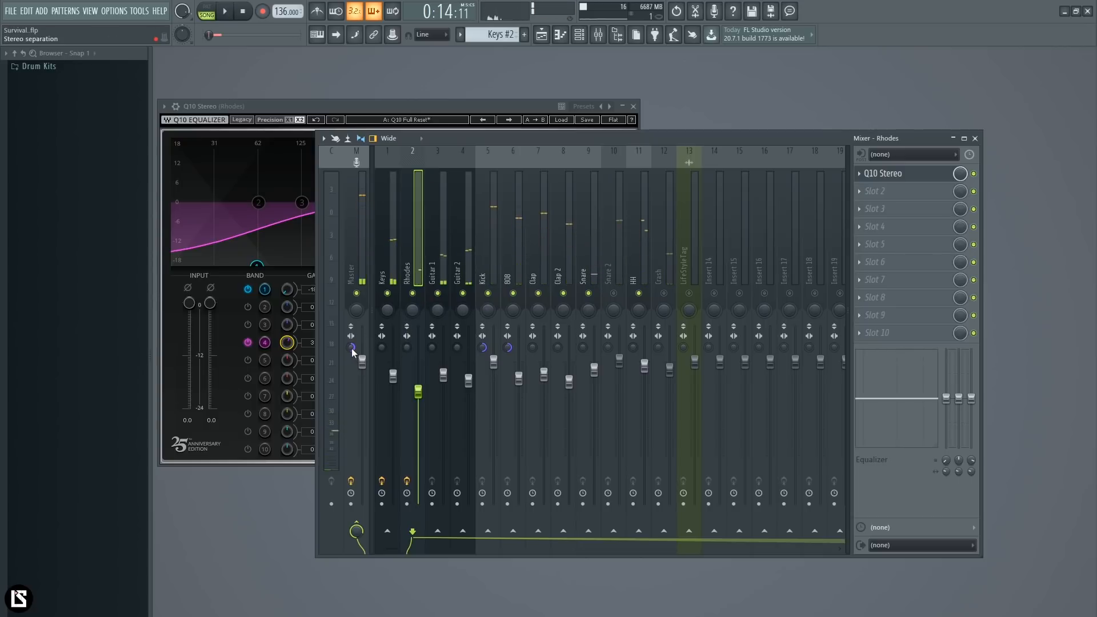
key("space")
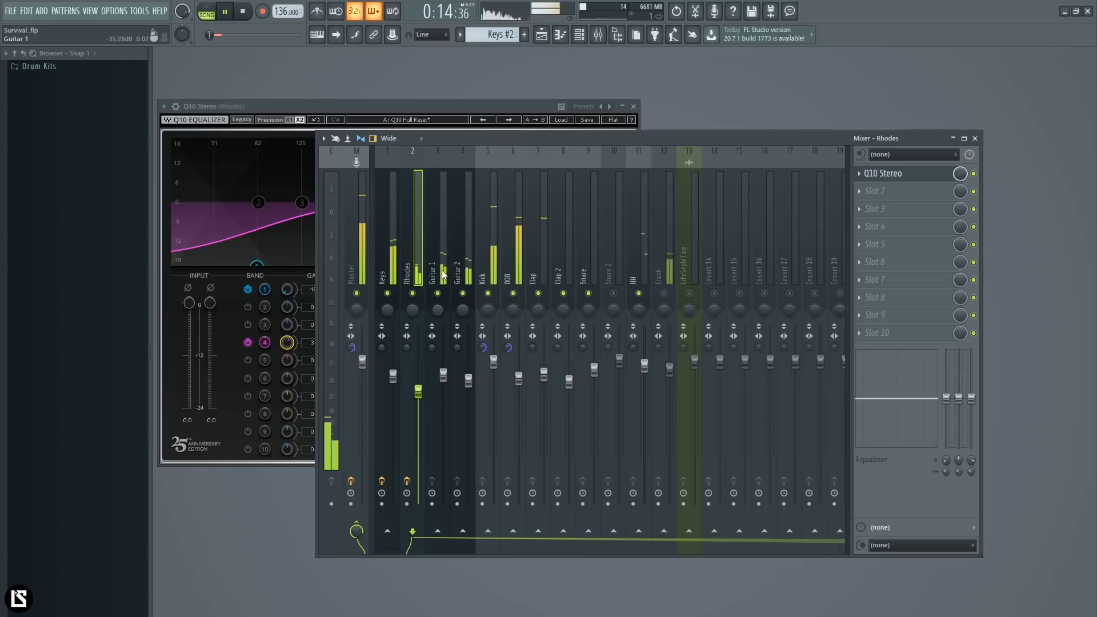
Step: Solo Keys together with Rhodes and bring the Rhodes equalizer in front of the mixer
right_click(388, 294)
left_click(413, 294)
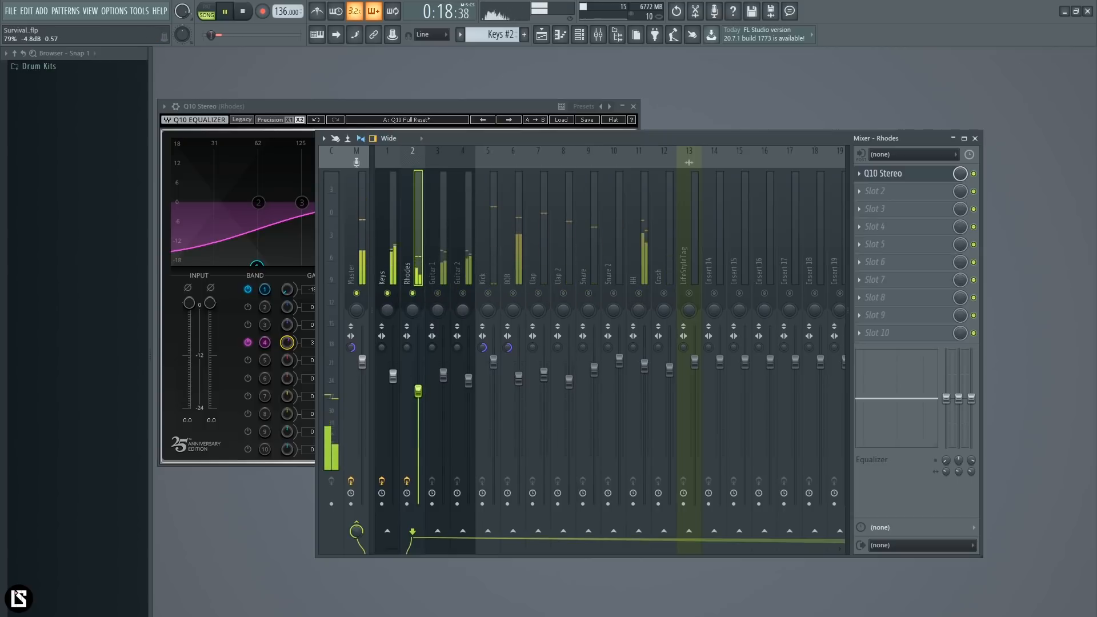
left_click_drag(365, 109, 667, 137)
Step: Sweep band 5 of the Rhodes equalizer to 173 Hz, set its Q to 14.7 and gain to -3.0 dB, and close the equalizer
left_click_drag(695, 237, 636, 172)
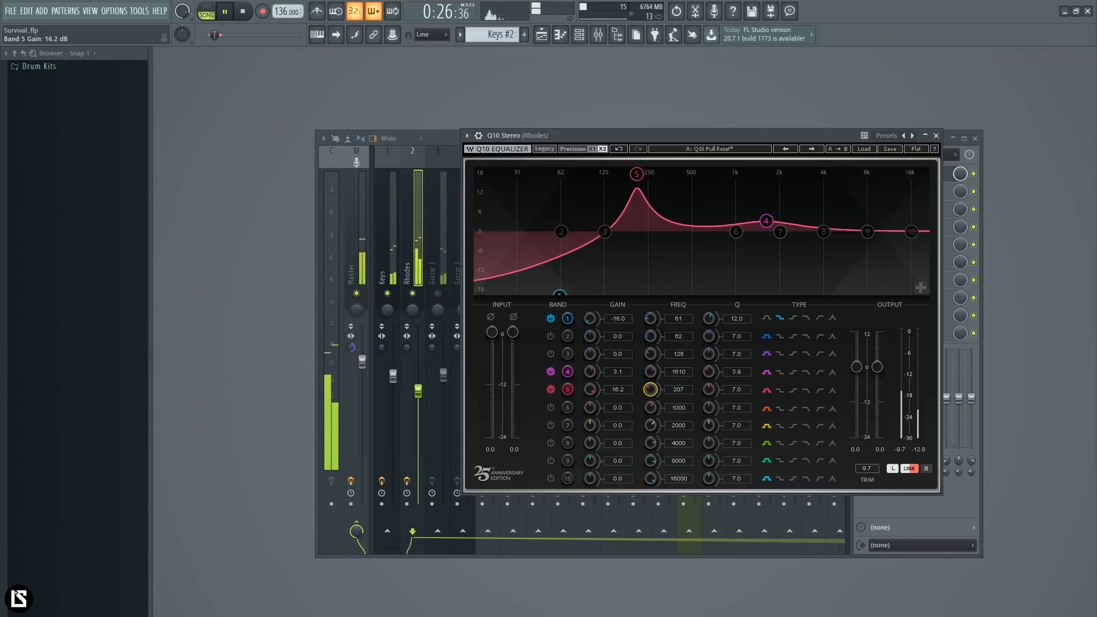
left_click_drag(709, 389, 708, 371)
left_click_drag(634, 172, 630, 170)
mouse_move(629, 175)
left_mouse_down()
mouse_move(661, 171)
mouse_move(625, 170)
left_mouse_up()
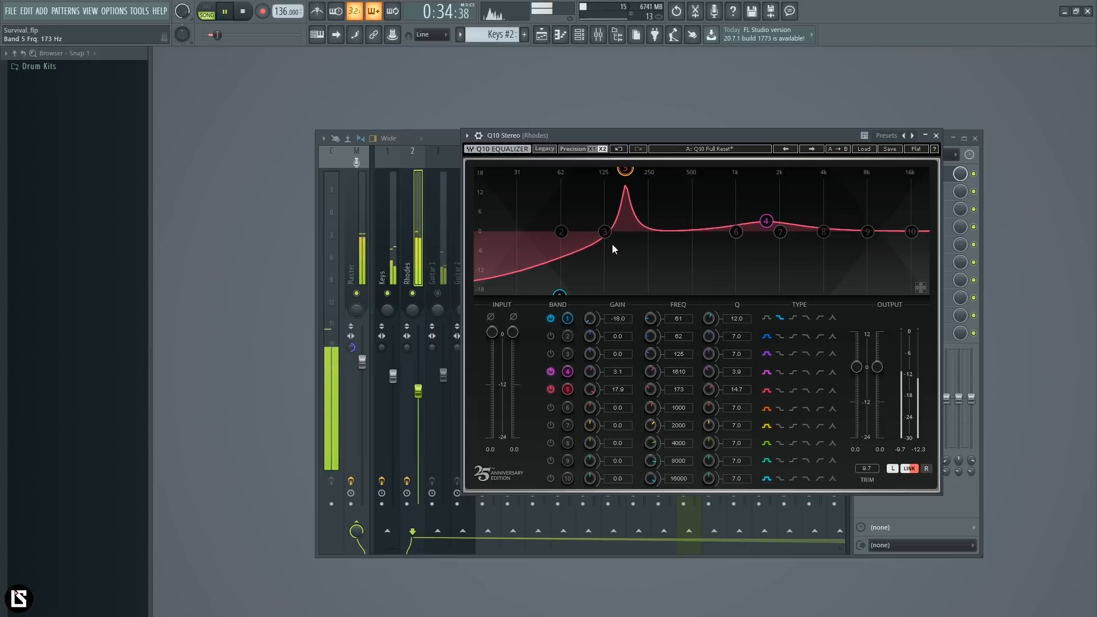
left_click_drag(589, 389, 589, 423)
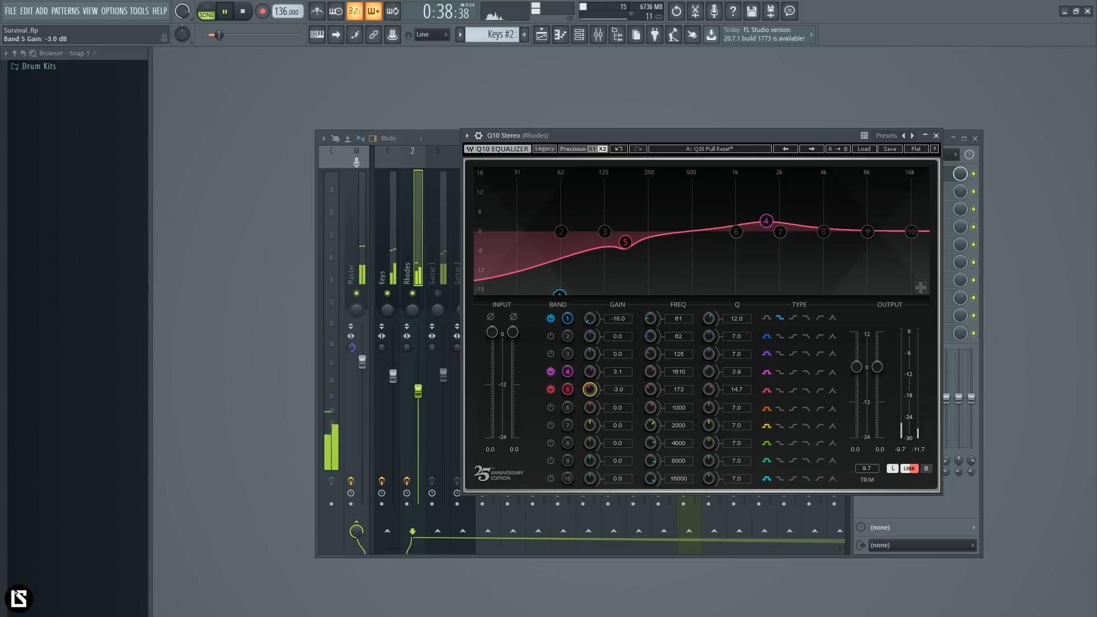
left_click(935, 136)
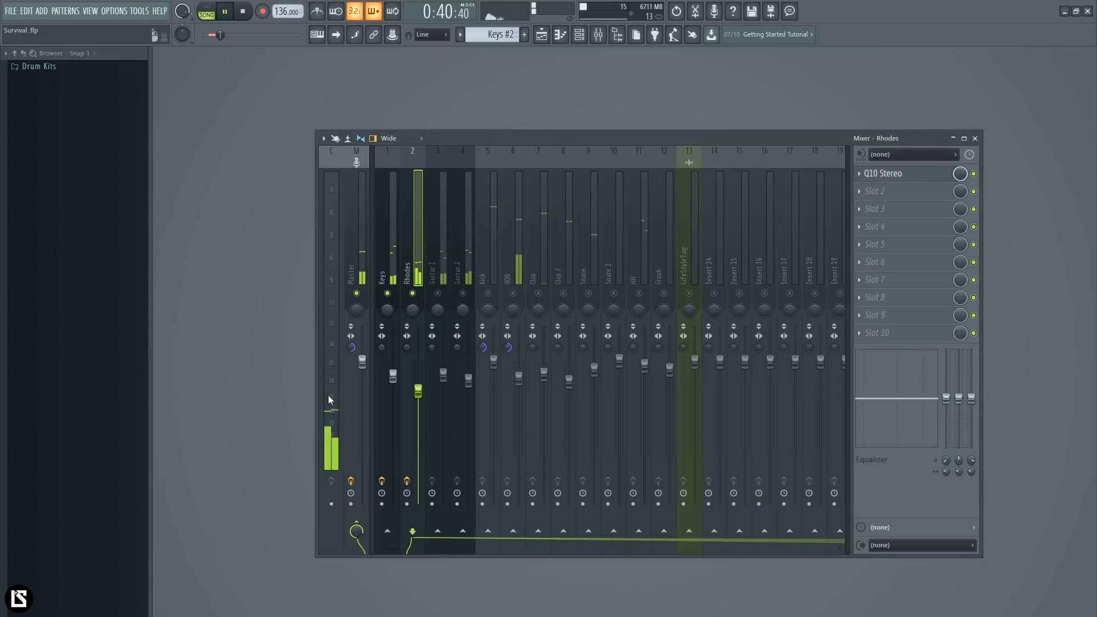
Step: Replay the section to compare Keys and Rhodes with their effects bypassed and active
key("space")
key("space")
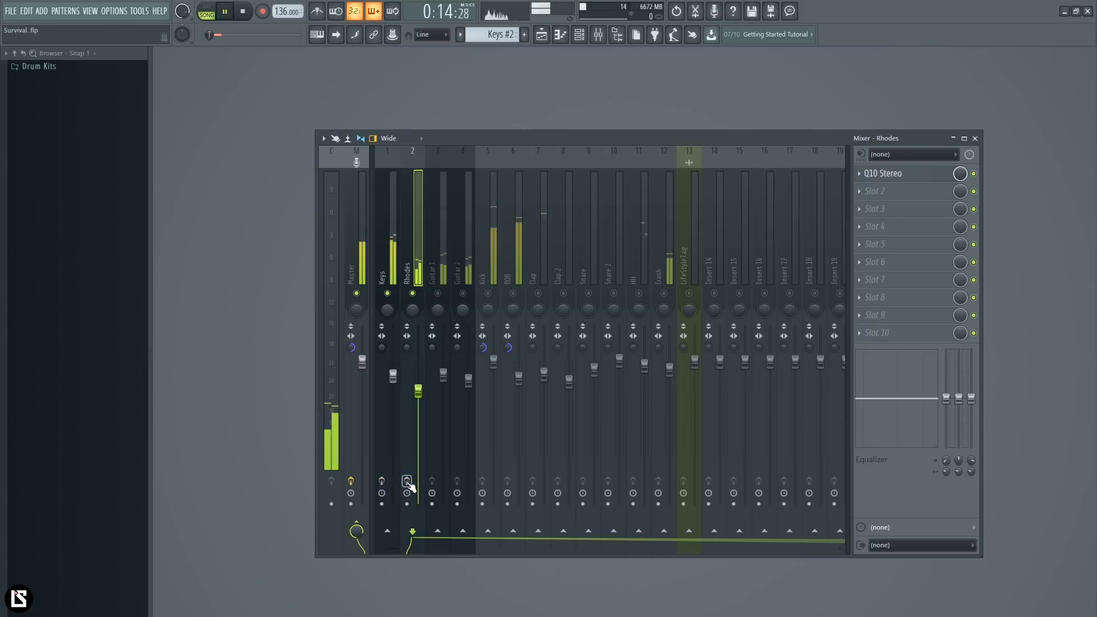
left_click(408, 481)
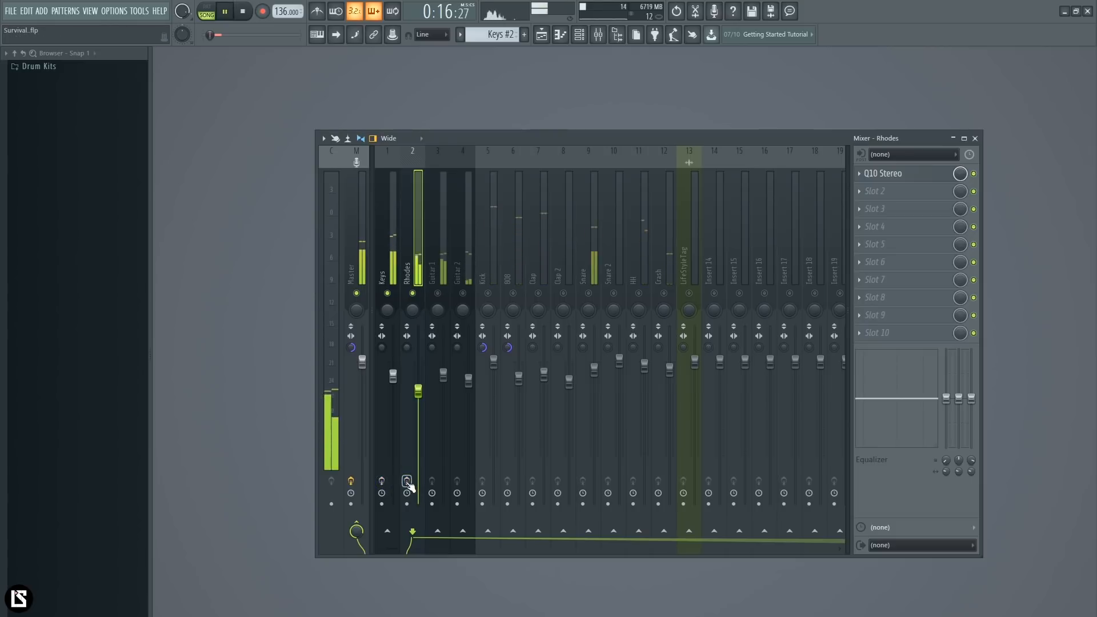
left_click(383, 483)
key("space")
Step: Enable Guitar 1, Guitar 2, Clap, Clap 2, Snare, Snare 2 and HH, and restart playback
left_click(438, 293)
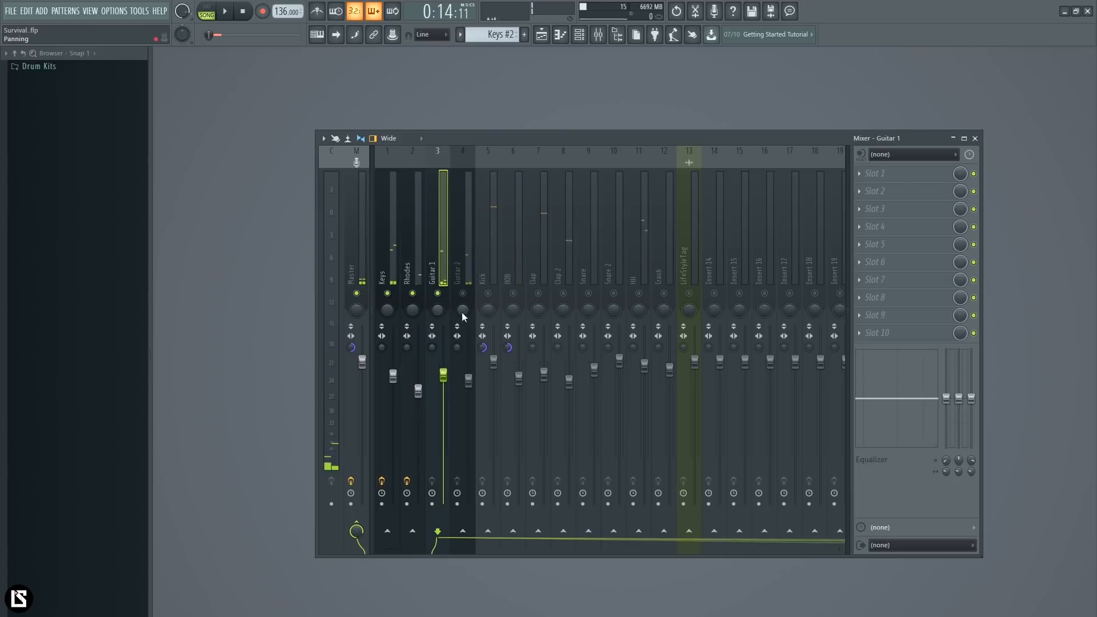
left_click_drag(544, 297, 628, 296)
key("space")
left_click(638, 295)
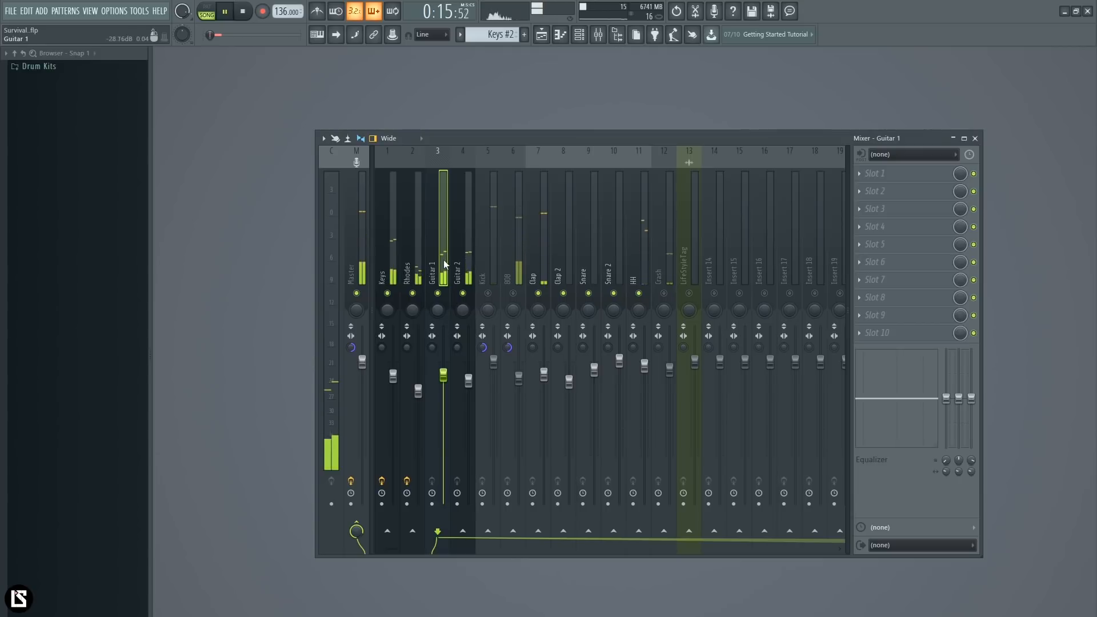
Step: Select Keys, Rhodes, Guitar 1 and Guitar 2 and raise their volumes together, bringing Keys to 93%
left_click_drag(467, 251, 391, 251)
left_click_drag(393, 372, 393, 368)
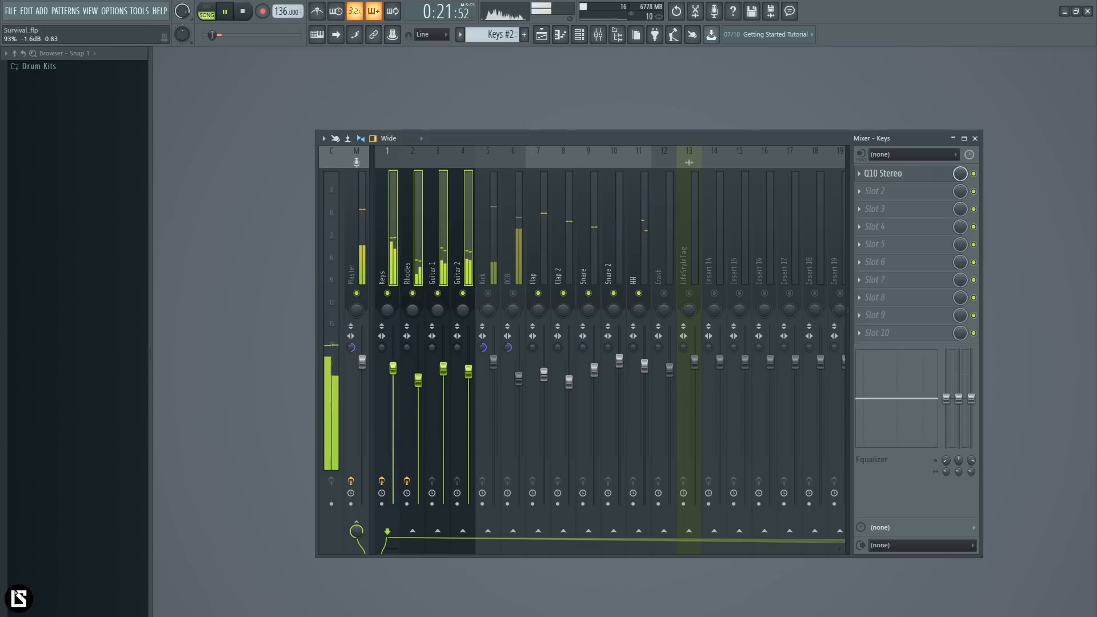
Step: Load Q10 Stereo into effect slot 2 of the Guitar 1 track and move its window clear of the melody tracks
left_click(432, 269)
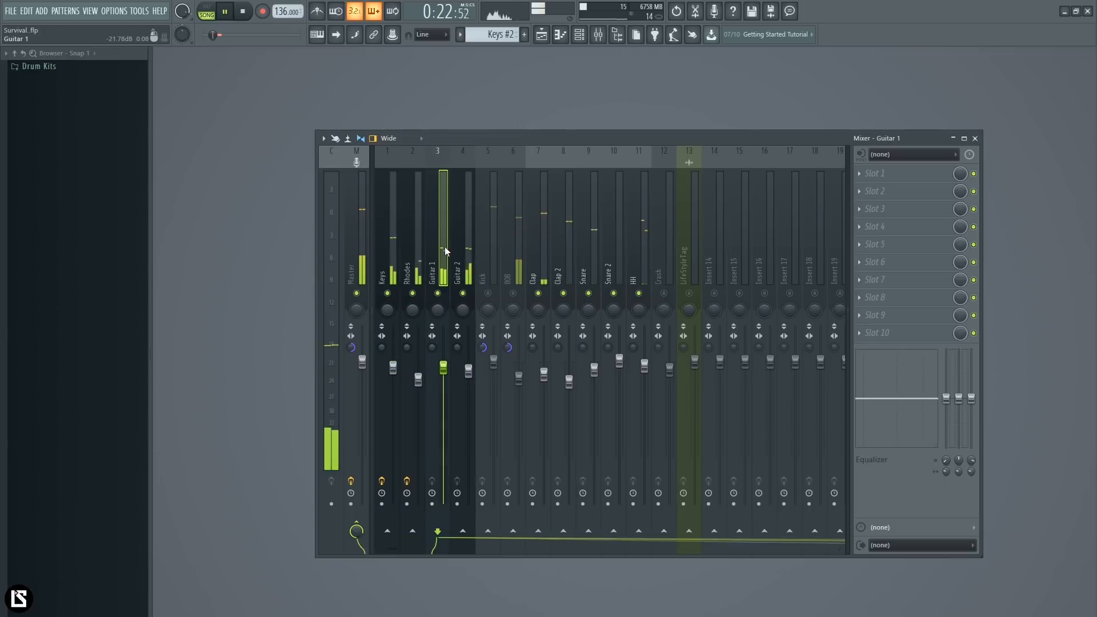
left_click(886, 195)
mouse_move(1016, 352)
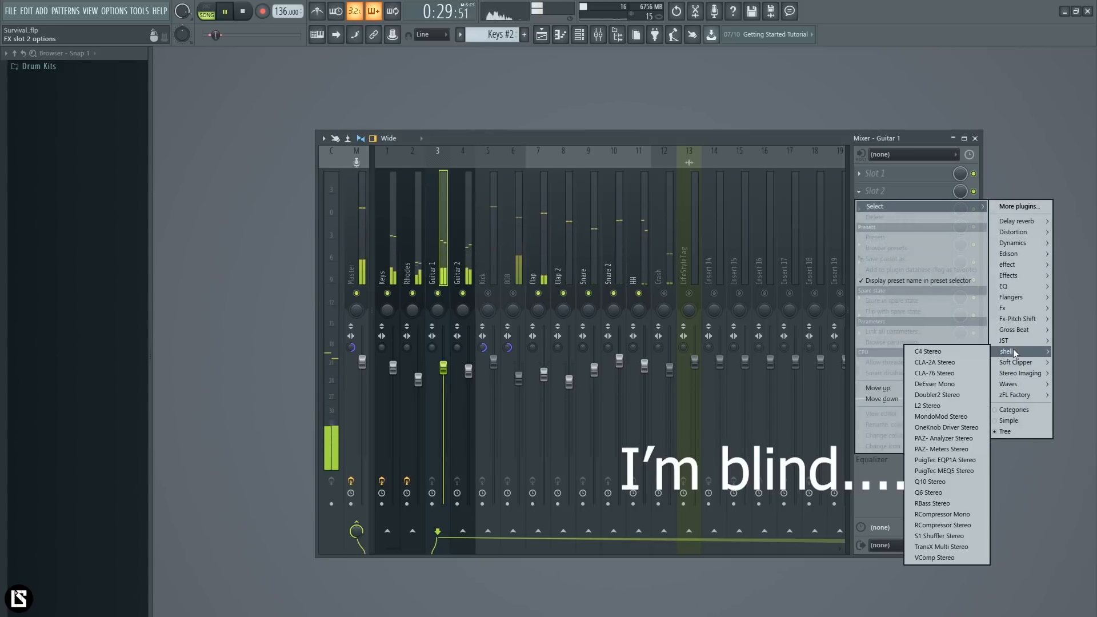
left_click(951, 481)
left_click_drag(382, 180, 666, 190)
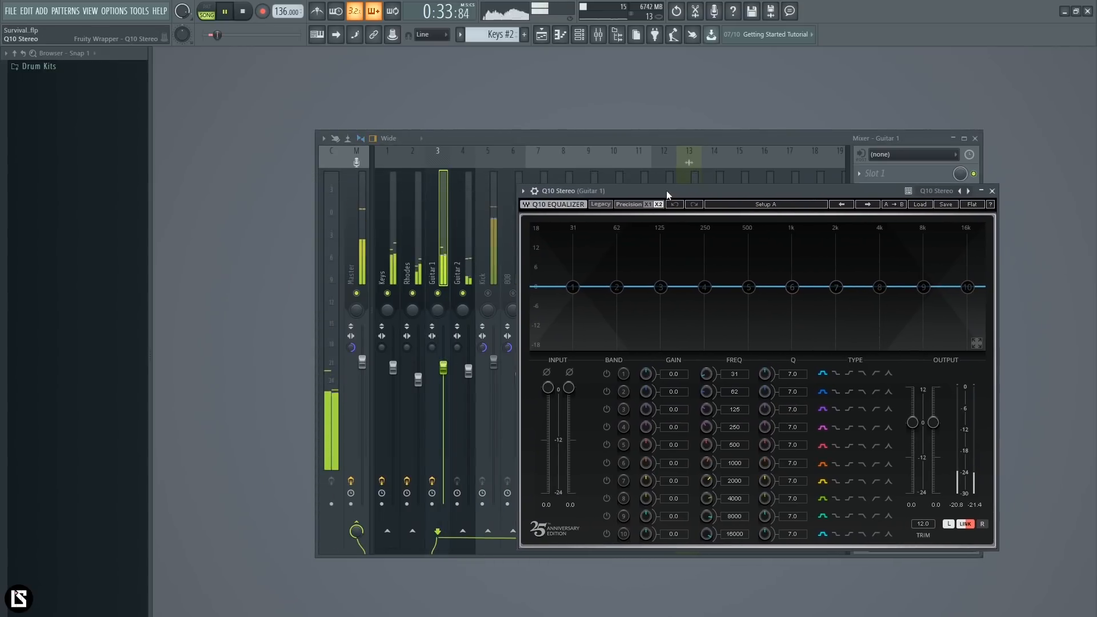
Step: Solo Guitar 1, listen to it alone, and enable Guitar 2, Rhodes and Keys alongside it
left_click(398, 300)
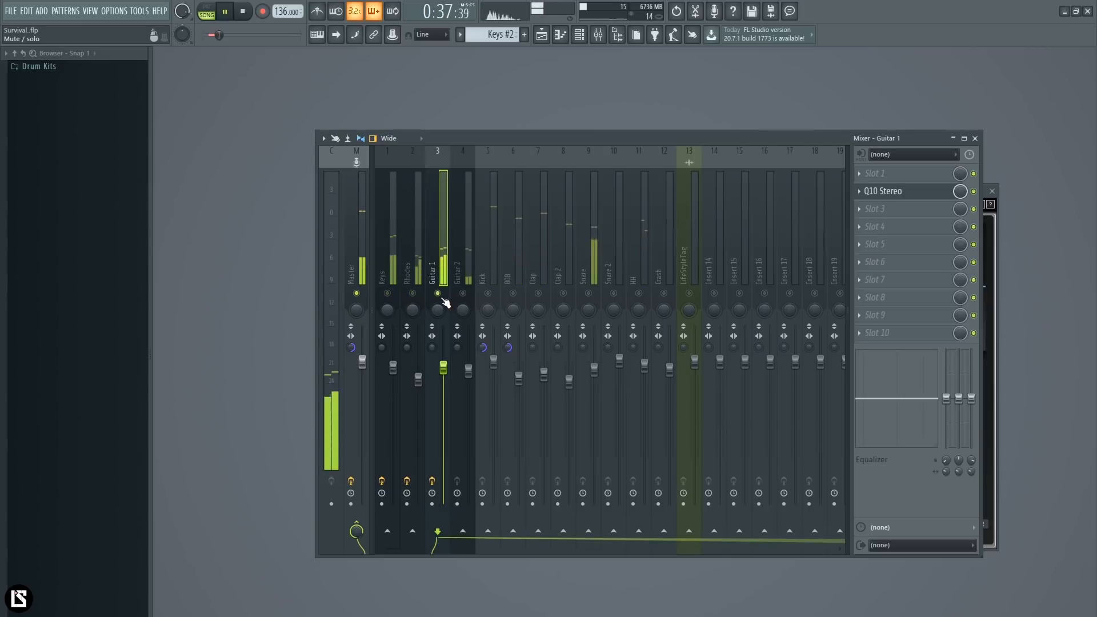
left_click(462, 293)
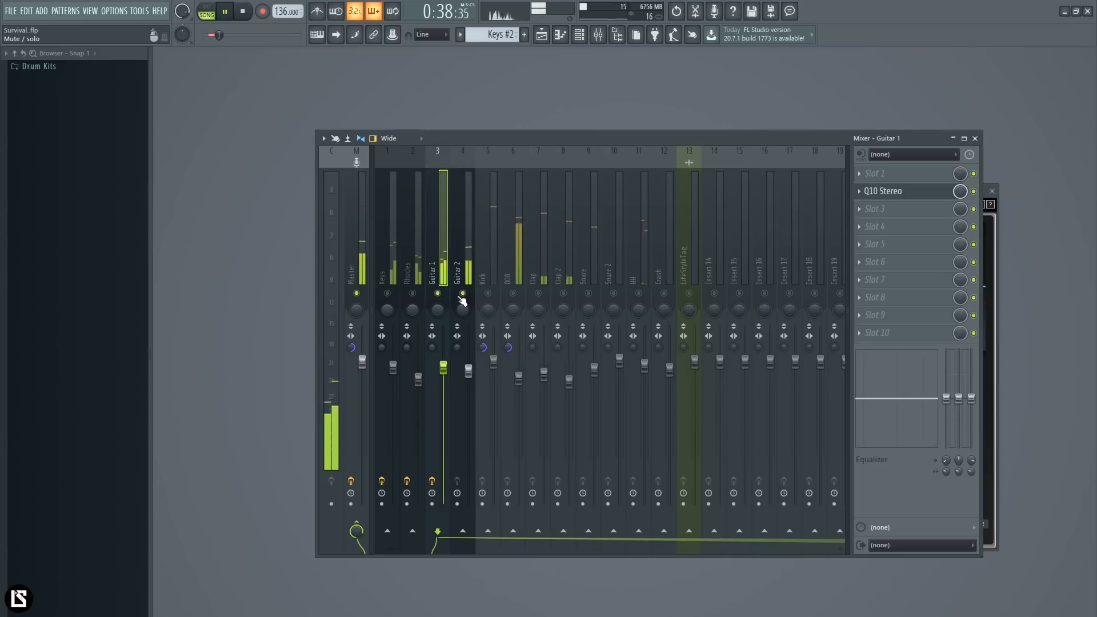
left_click(412, 293)
left_click(387, 293)
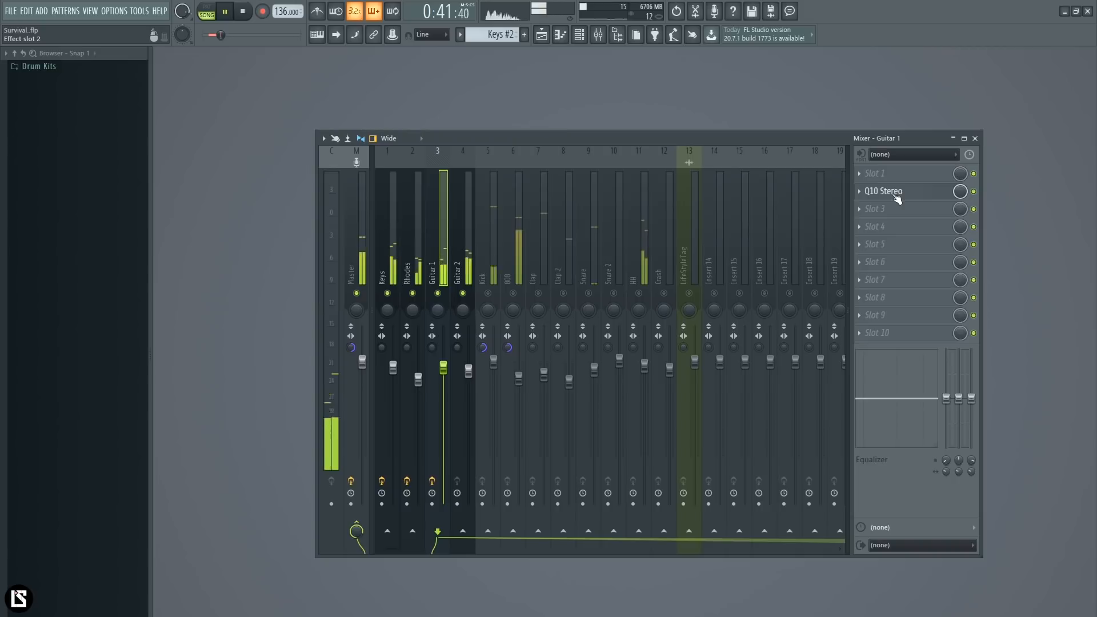
Step: In Guitar 1's Q10, move band 6 to 4861 Hz and boost it by 3.4 dB
left_click(893, 194)
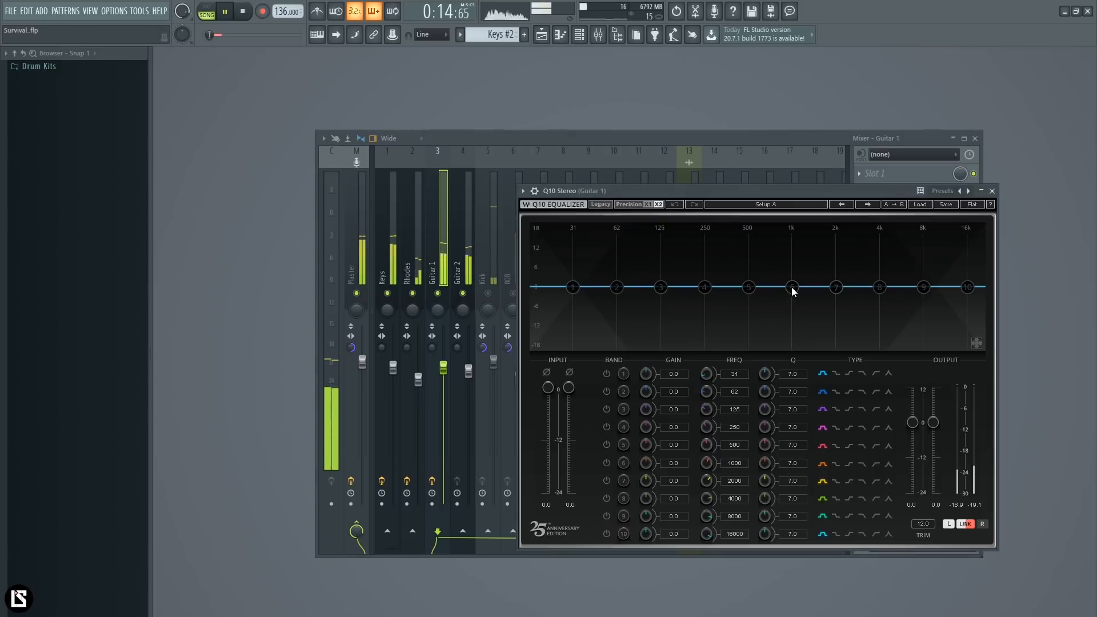
left_click_drag(791, 287, 892, 227)
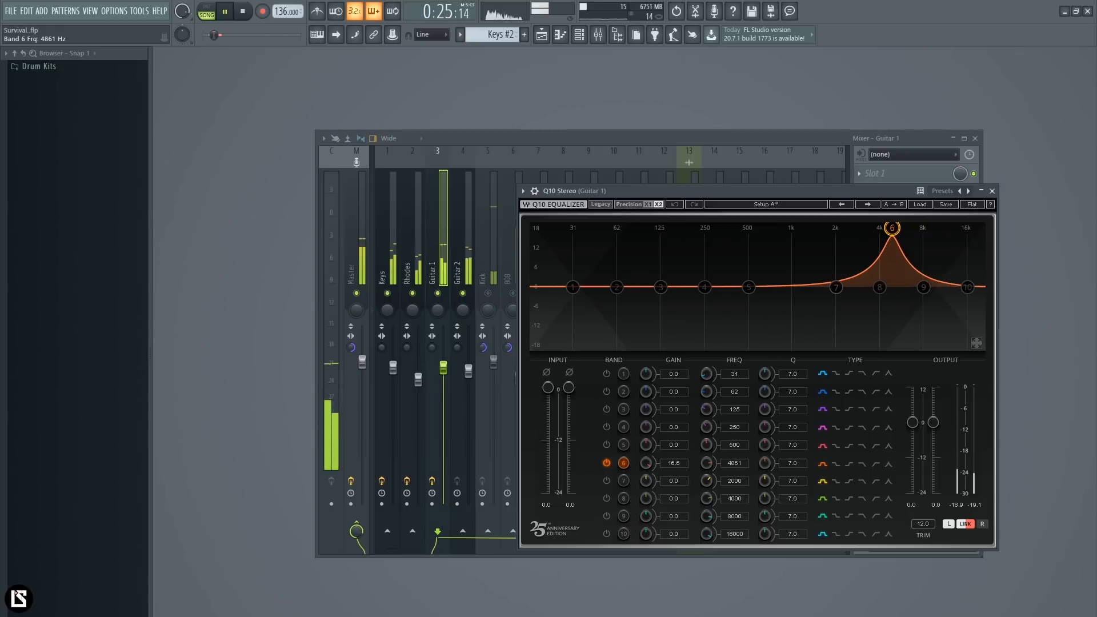
left_click_drag(648, 468, 648, 495)
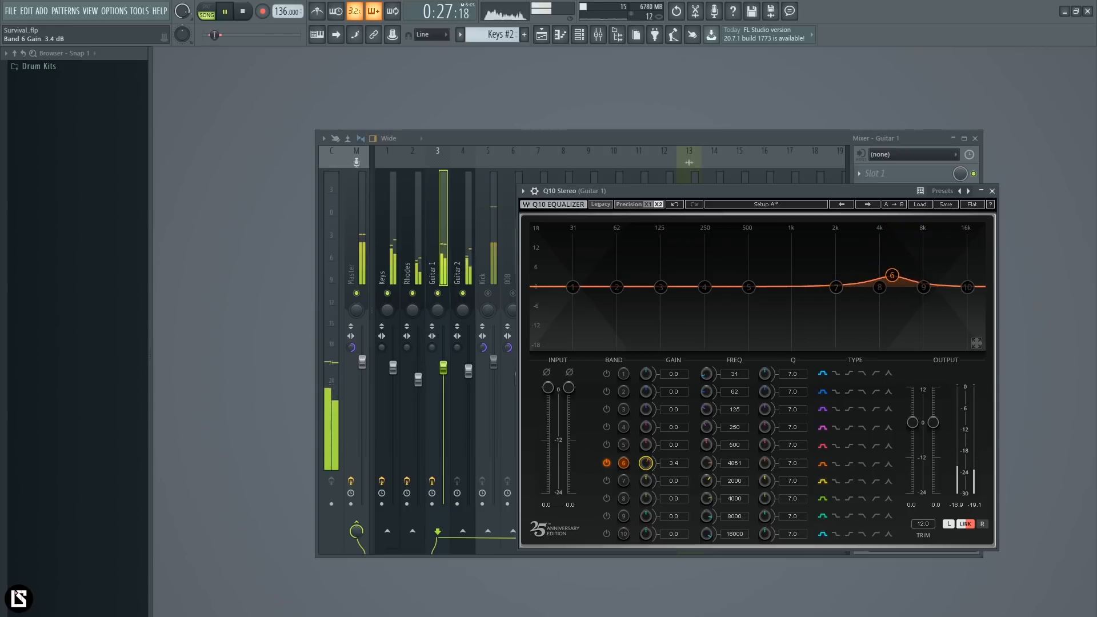
Step: In Guitar 1's Q10, sweep boosted band 4 for a problem frequency, then cut 534 Hz by 2.8 dB with a Q of 14.5
left_click_drag(704, 294, 704, 227)
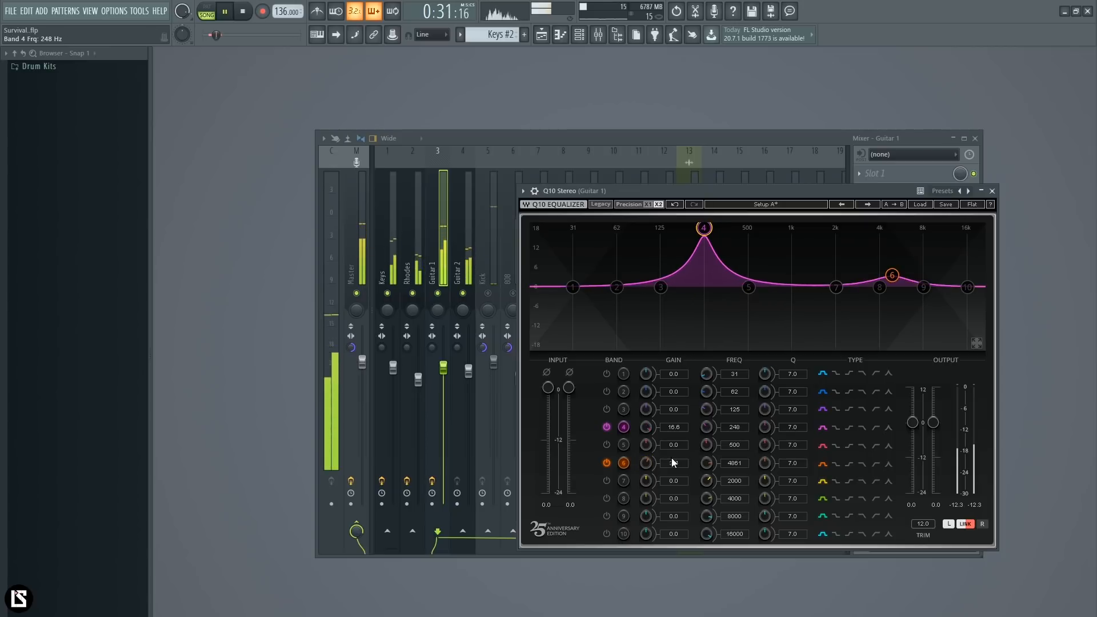
mouse_move(707, 428)
left_mouse_down()
mouse_move(763, 426)
mouse_move(763, 415)
mouse_move(706, 424)
mouse_move(707, 414)
left_mouse_up()
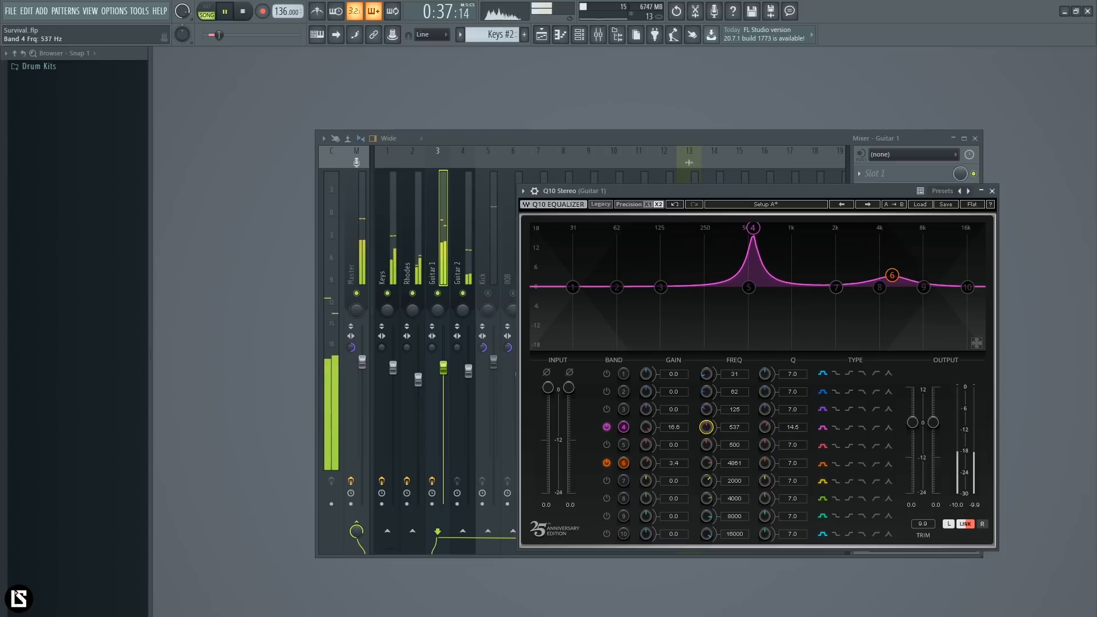
left_click_drag(650, 433, 650, 471)
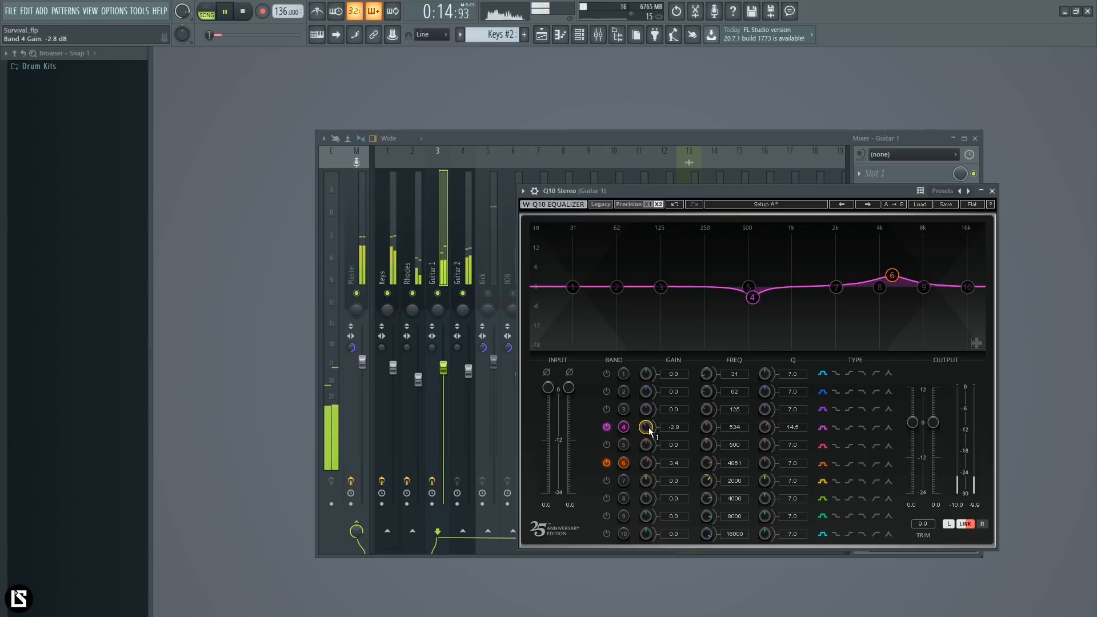
Step: Solo Guitar 1 and slightly widen its stereo separation
left_click(445, 264)
right_click(439, 294)
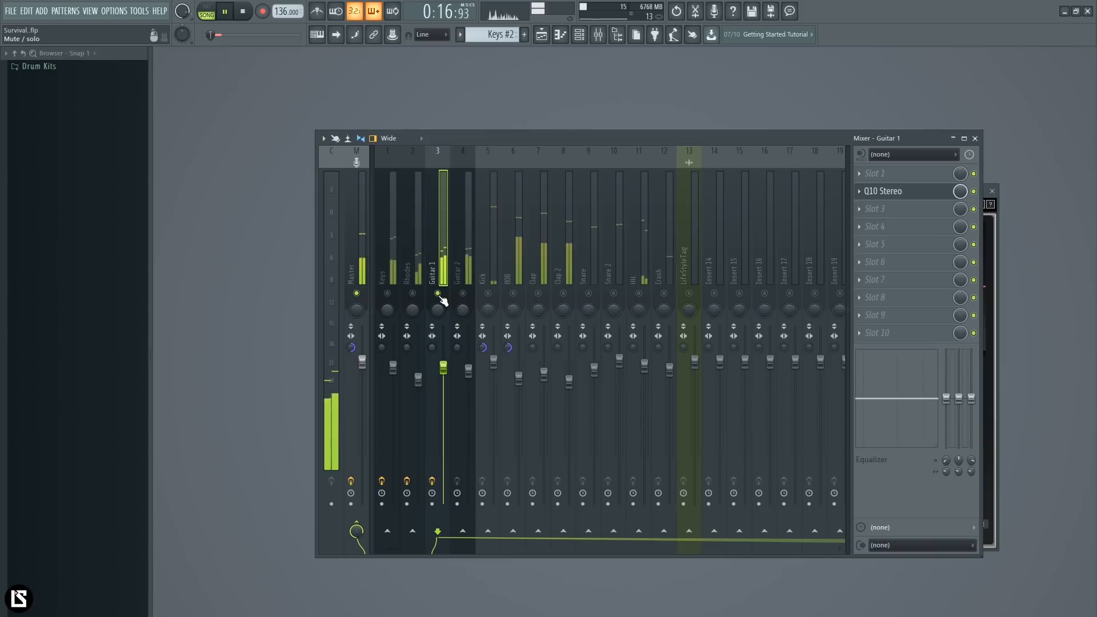
left_click_drag(432, 347, 432, 368)
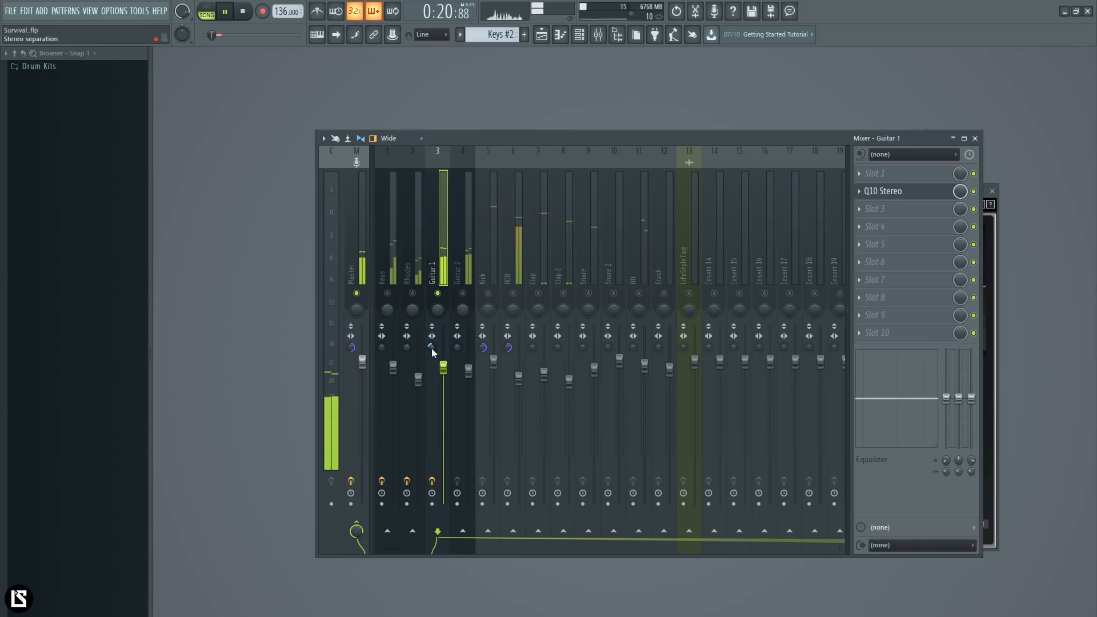
Step: Enable Rhodes, Keys, Guitar 2, Clap, Clap 2, Snare, Snare 2 and HH alongside Guitar 1
left_click(412, 293)
left_click(387, 293)
left_click(463, 293)
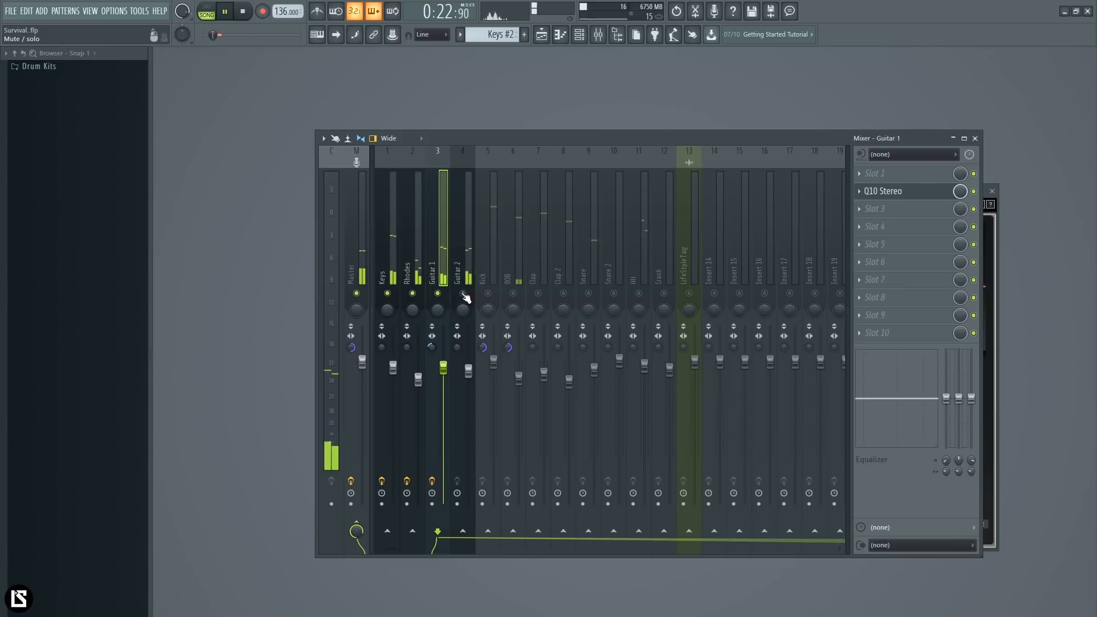
left_click(538, 293)
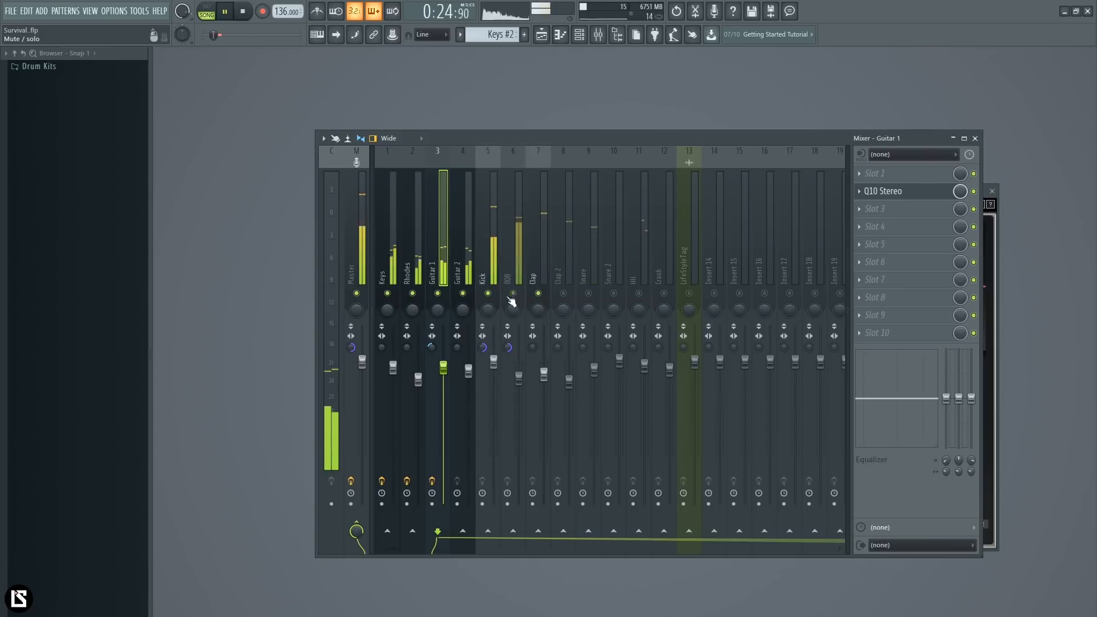
left_click(563, 293)
left_click(589, 293)
left_click(613, 293)
left_click(639, 293)
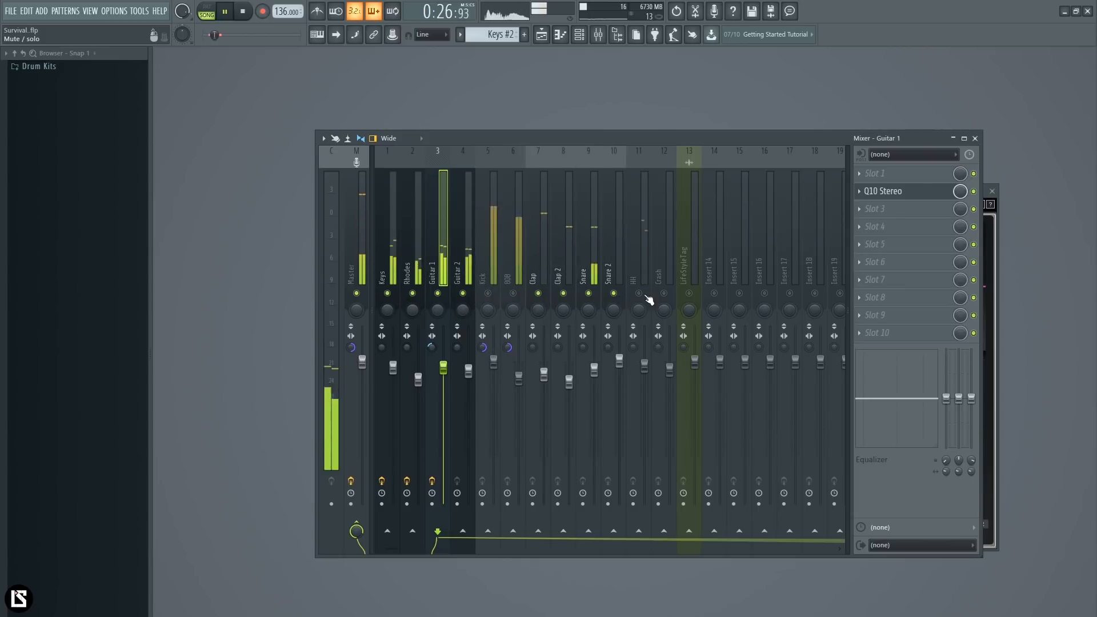
Step: Solo Guitar 2 and copy Guitar 1's Q10 Stereo into the first effect slot of Guitar 2
left_click(466, 271)
right_click(463, 294)
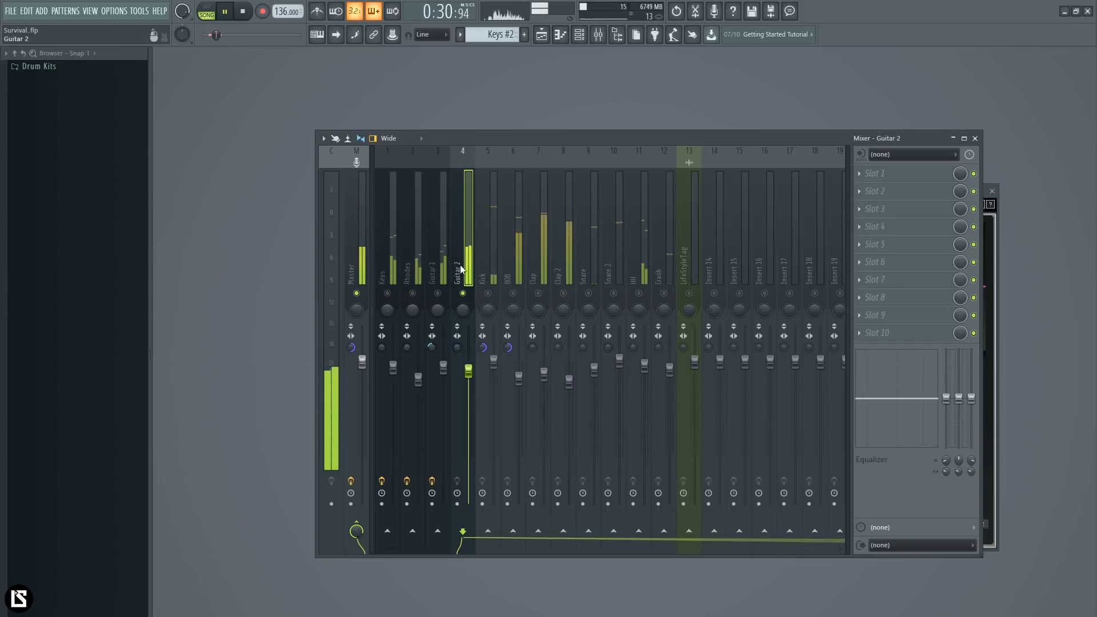
left_click(436, 251)
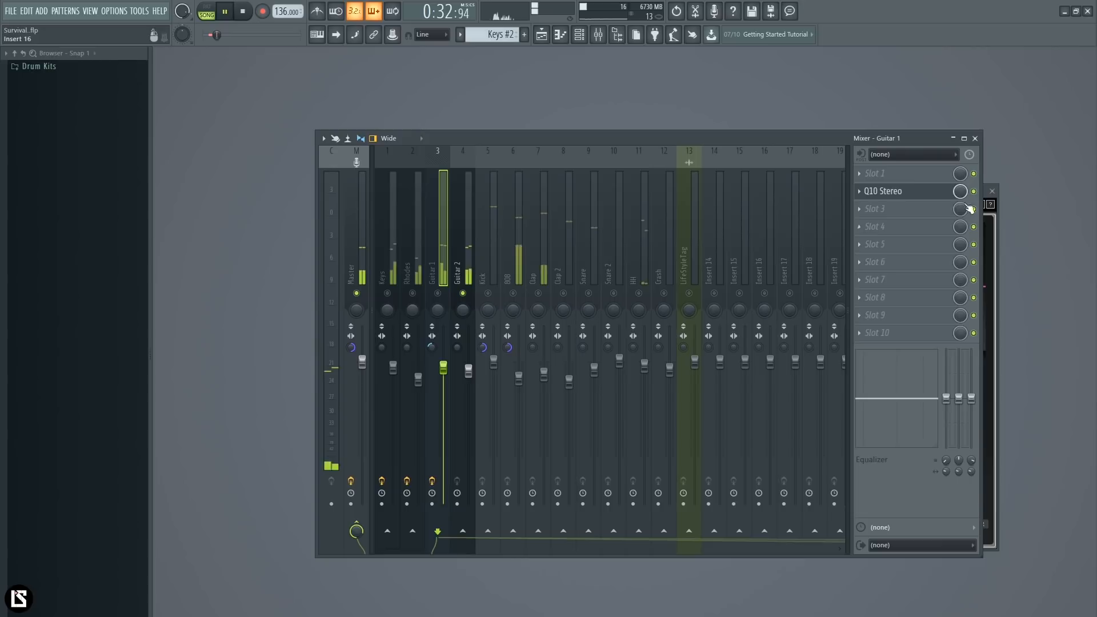
left_click(860, 192)
left_click_drag(877, 259, 463, 271)
Step: Enable all mixer tracks again and load the Q10 Full Reset preset in Guitar 2's Q10
left_click(475, 295)
right_click(464, 294)
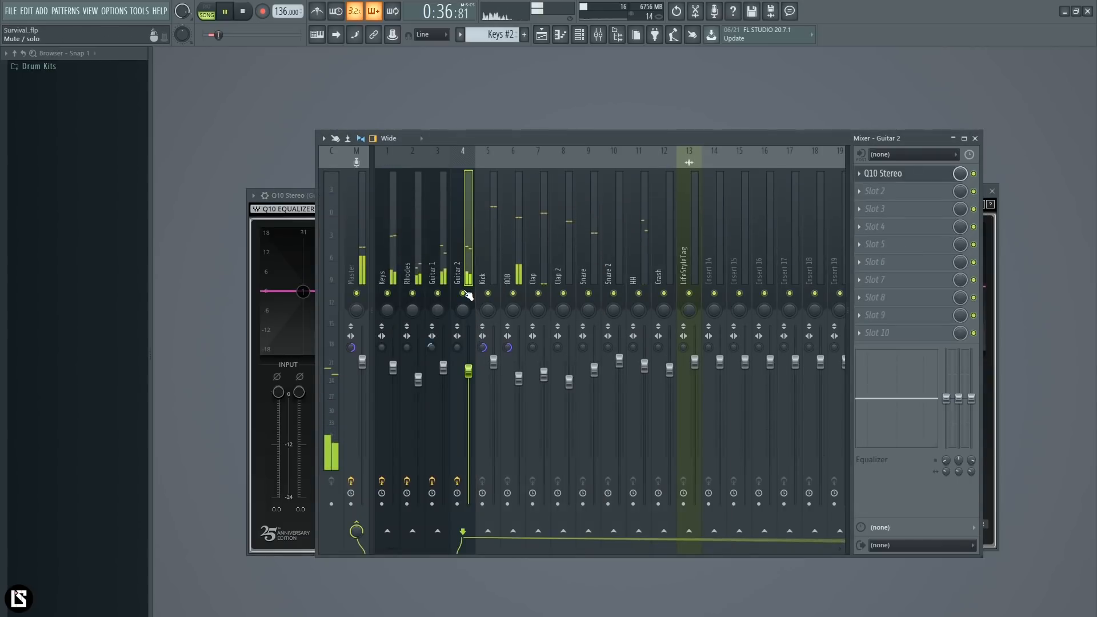
left_click_drag(290, 197, 293, 193)
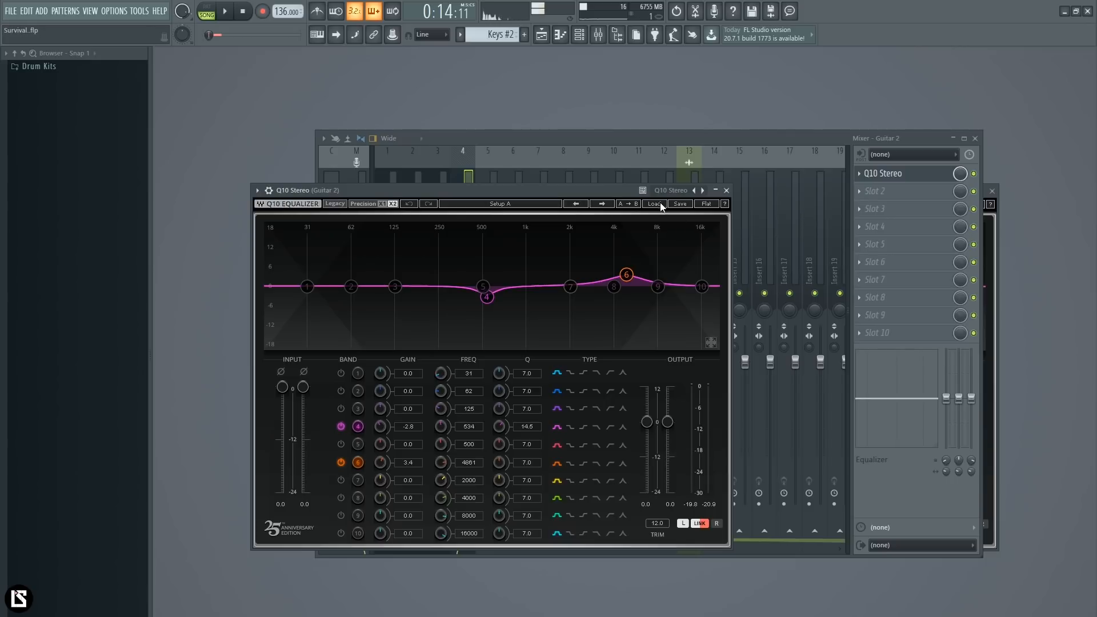
left_click(664, 205)
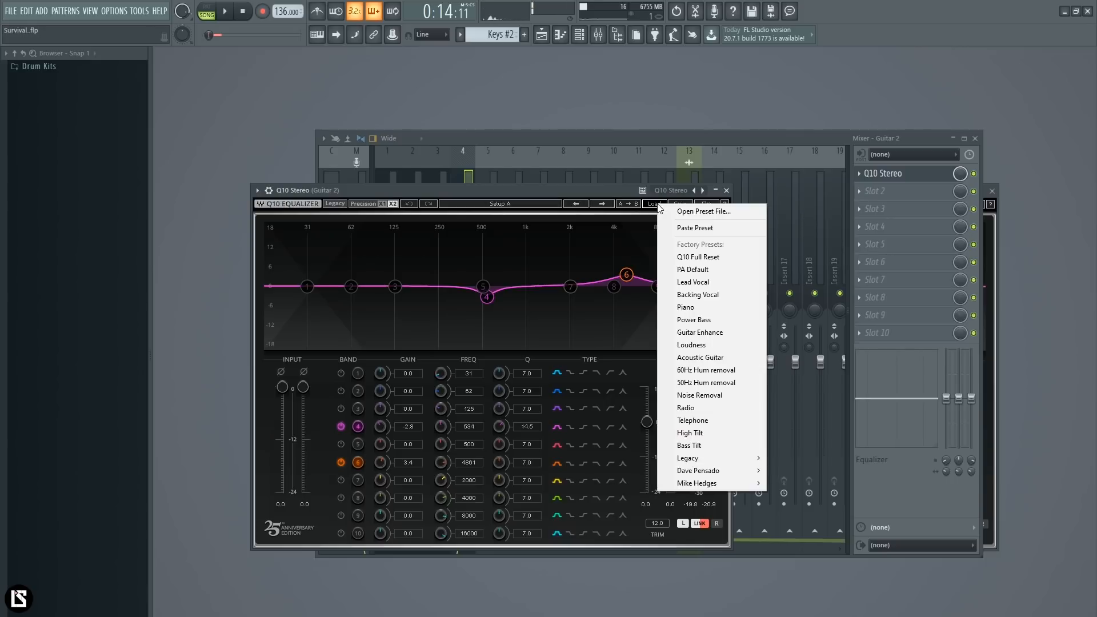
left_click(690, 257)
Step: In Guitar 2's Q10, make band 10 a Hi-Shelf boosting 7.8 dB at 9046 Hz, and start playback
left_click_drag(548, 189, 614, 328)
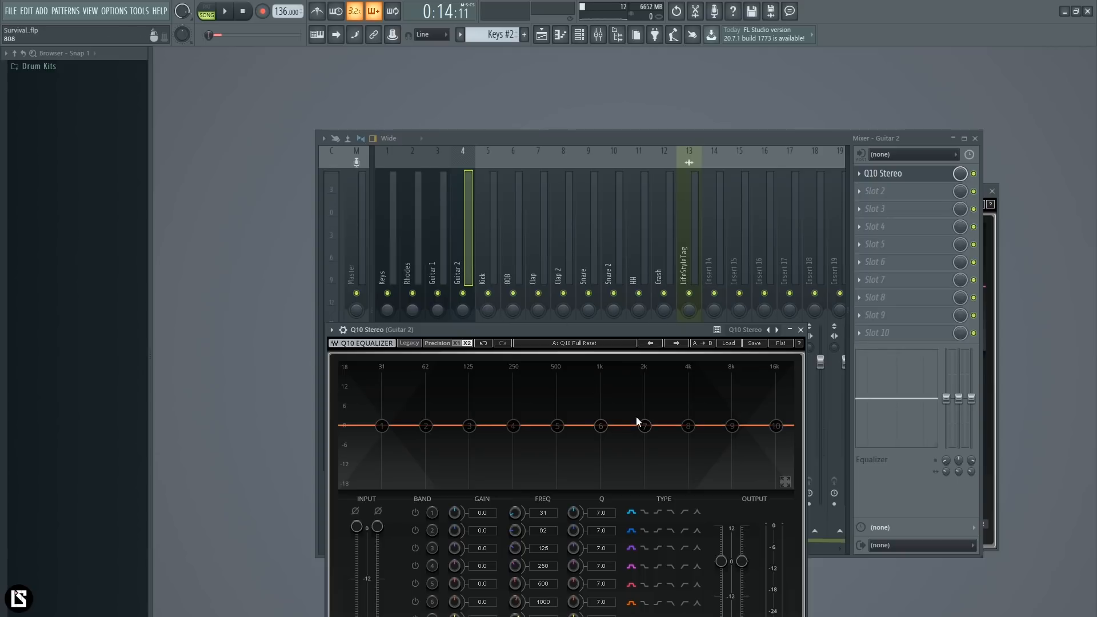
key("space")
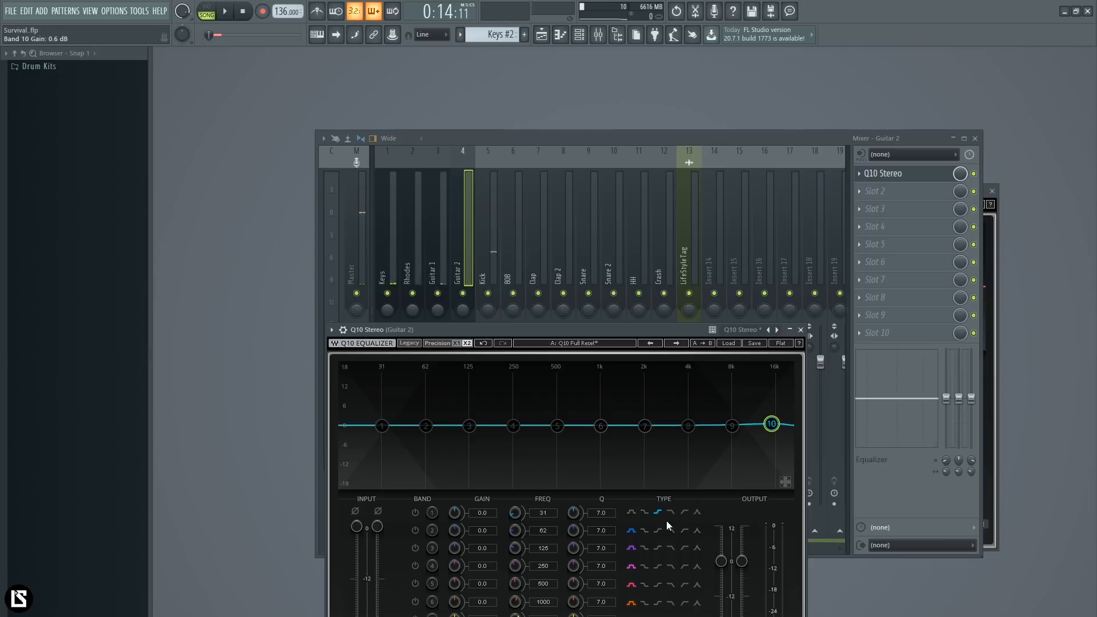
left_click_drag(477, 330, 472, 243)
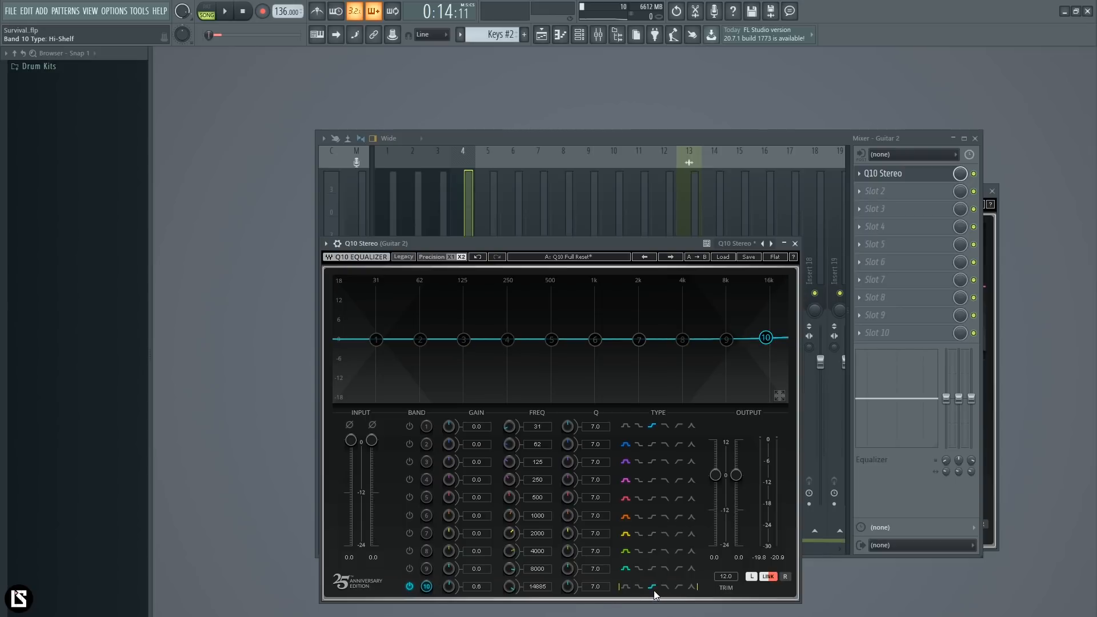
left_click_drag(769, 341, 735, 311)
key("space")
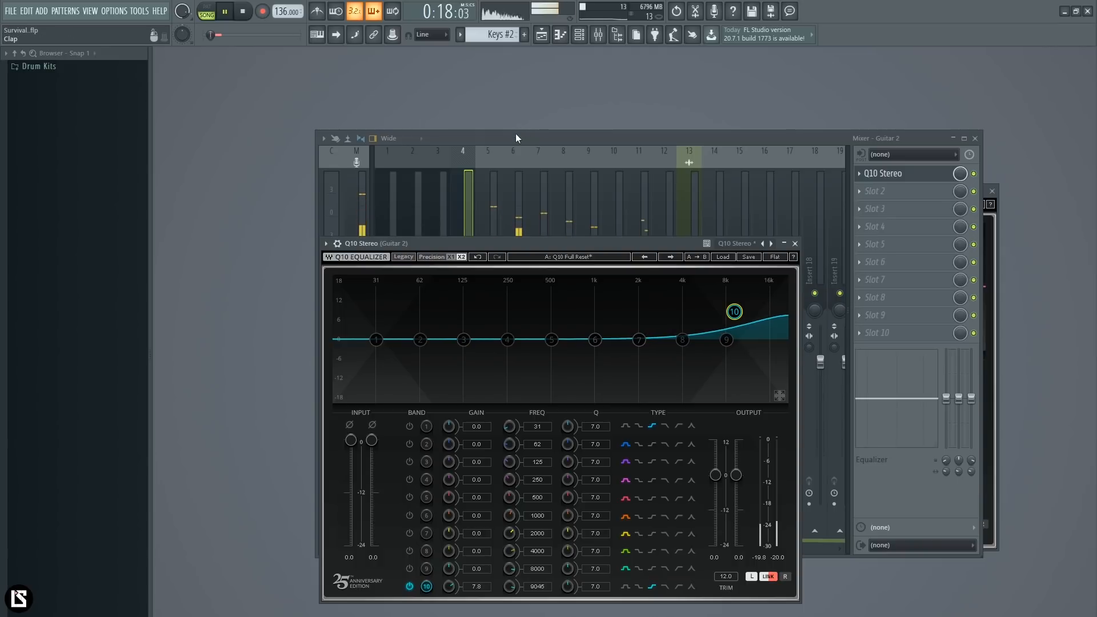
Step: Solo Guitar 2, compare it with its effects bypassed and active, and bring the other tracks back in
left_click(516, 136)
right_click(463, 294)
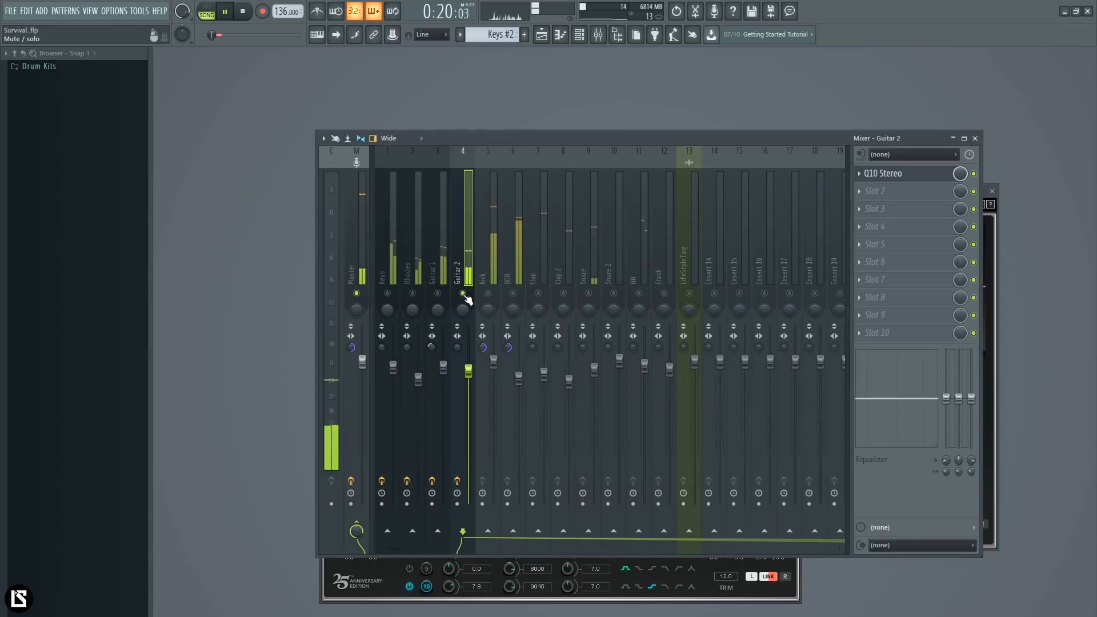
left_click(456, 481)
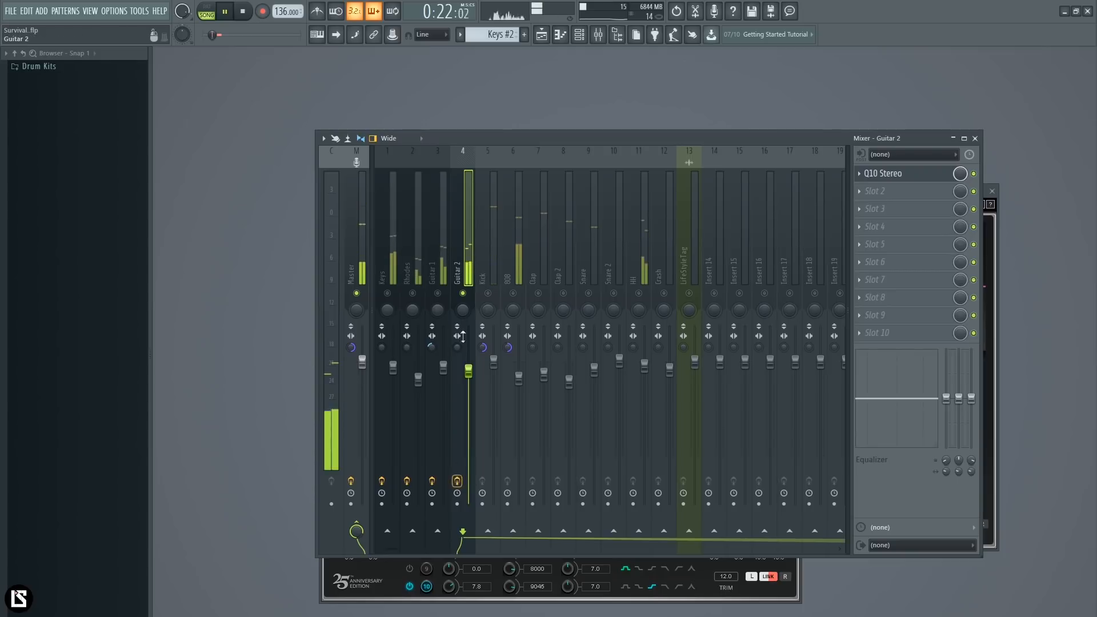
right_click(462, 293)
Step: In Guitar 2's Q10, set band 10 to 4.8 dB at 7661 Hz and both output gains to -2.0 dB
left_click(906, 174)
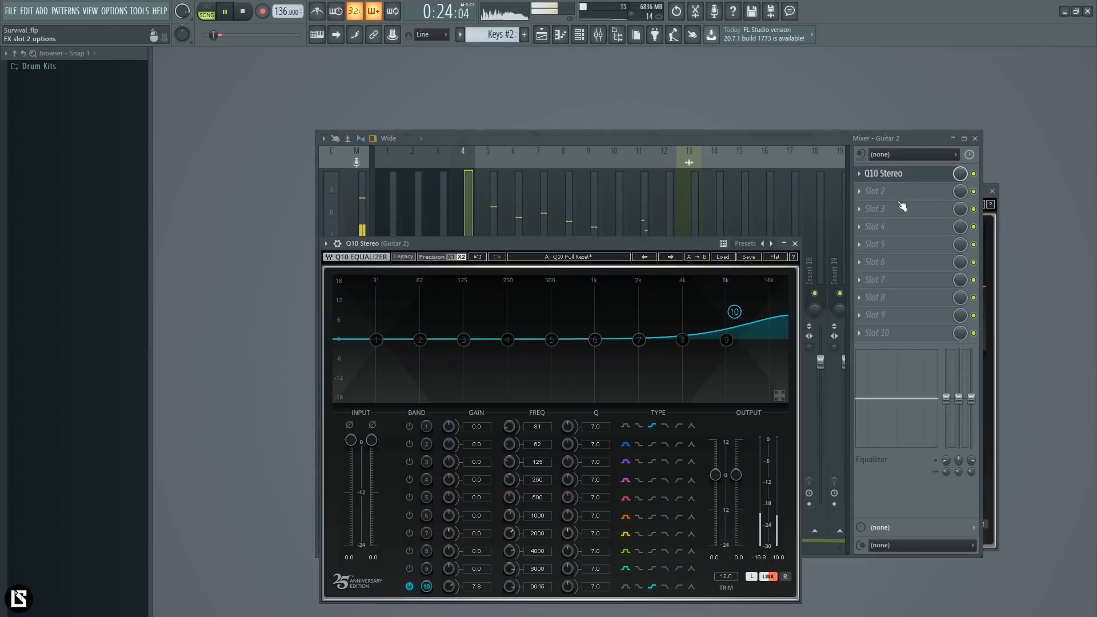
mouse_move(744, 317)
left_mouse_down()
mouse_move(727, 311)
mouse_move(729, 282)
mouse_move(657, 283)
mouse_move(670, 306)
mouse_move(723, 322)
left_mouse_up()
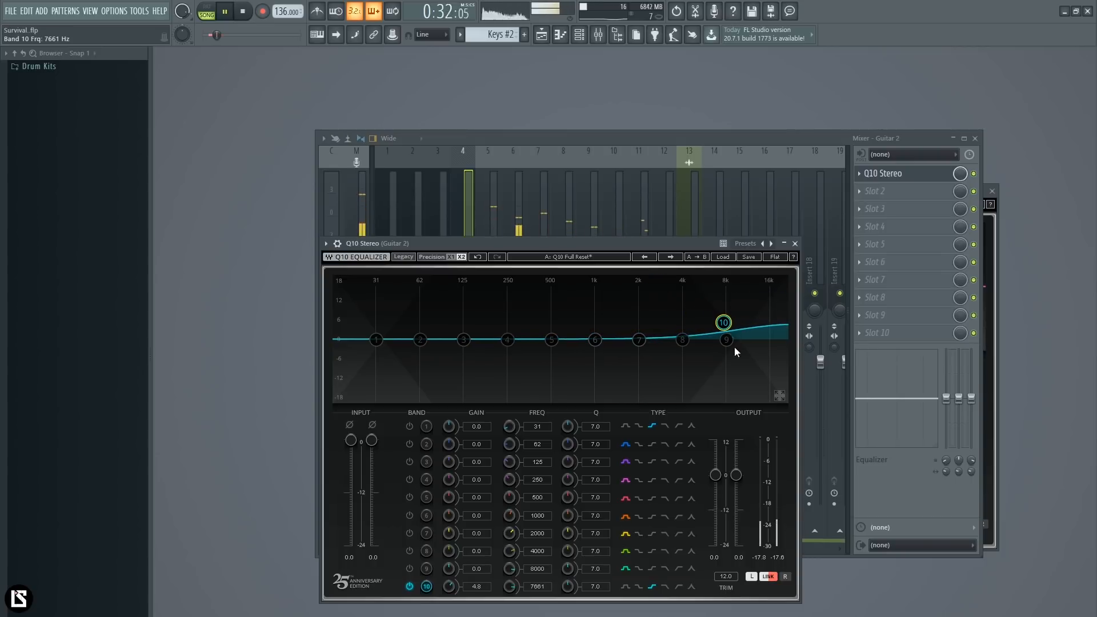
left_click_drag(736, 474, 736, 477)
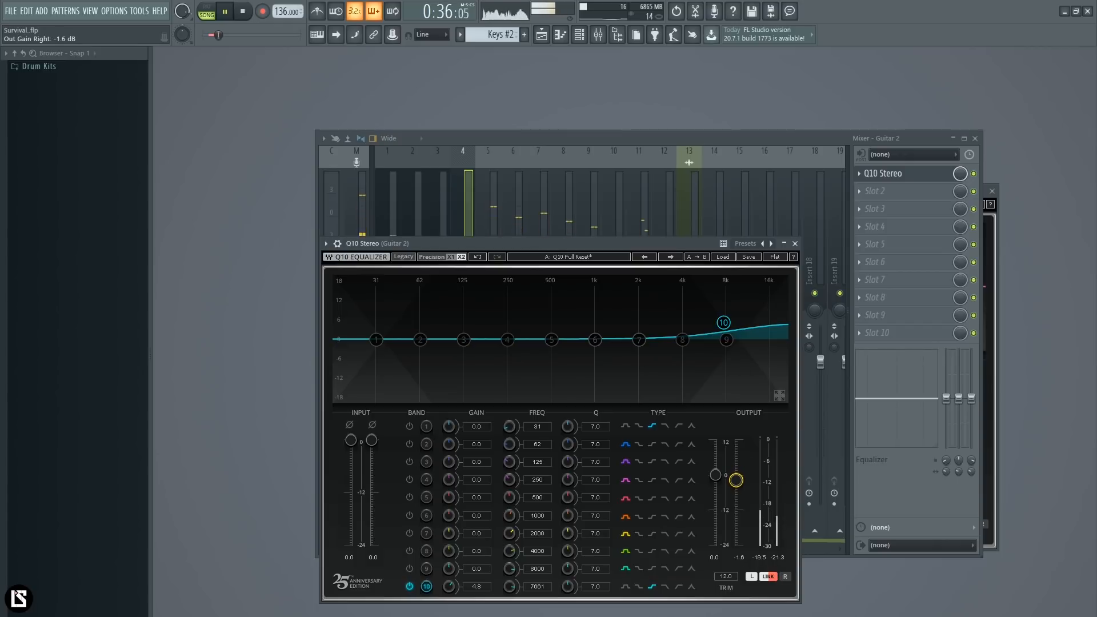
left_click_drag(736, 480, 715, 478)
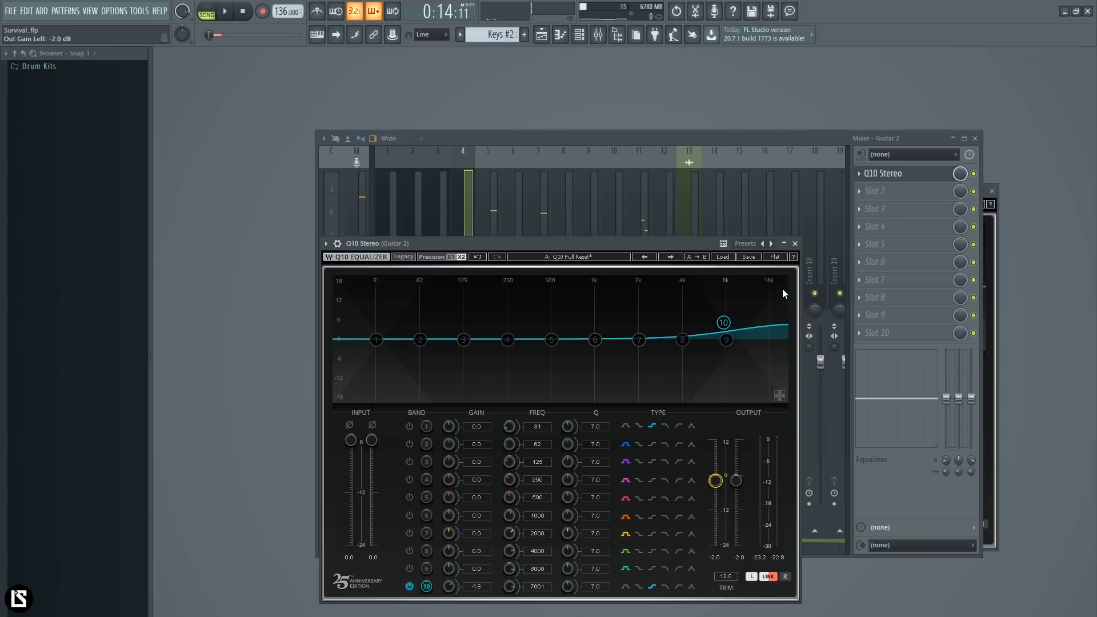
Step: Restart playback to listen to the equalized Guitar 2 in the full mix, and close its Q10 window
left_click(779, 396)
key("space")
left_click(777, 508)
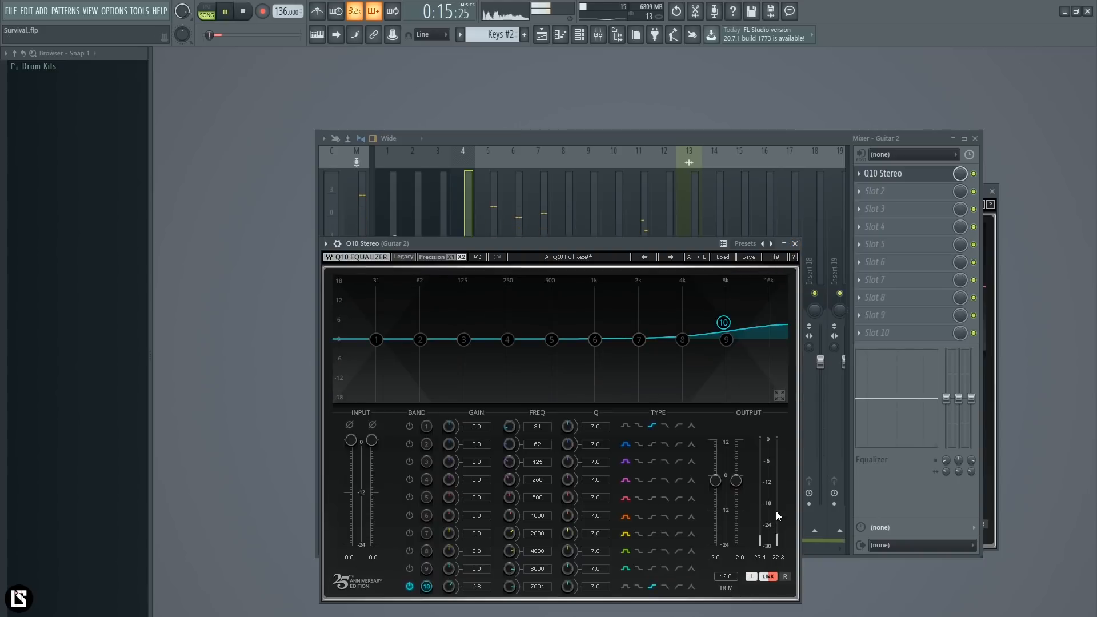
left_click(796, 245)
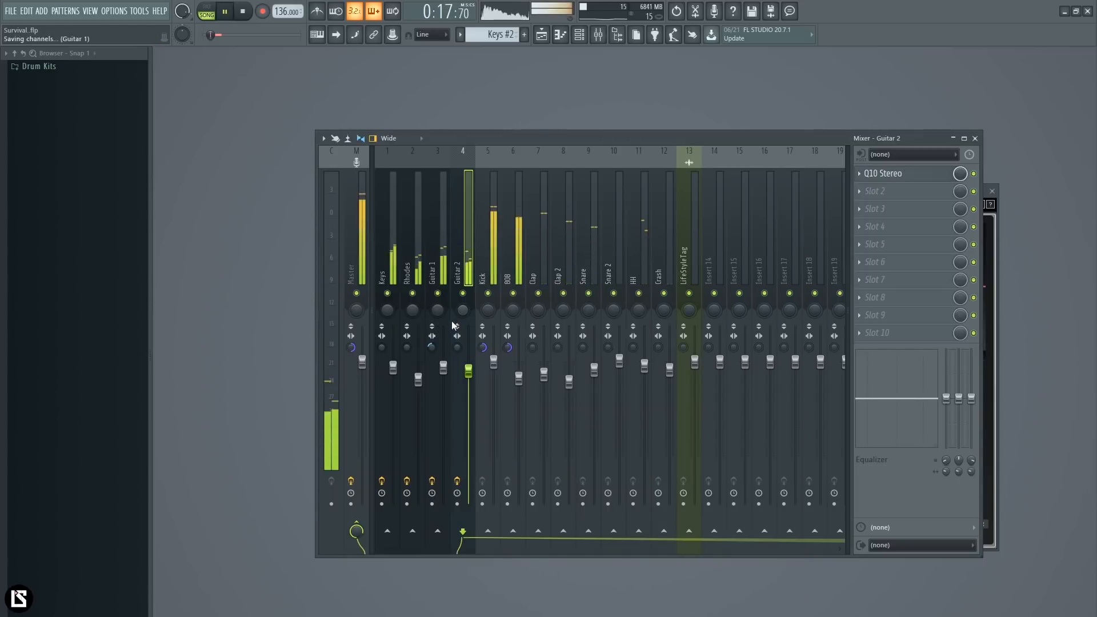
Step: Stop playback and load Q10 Stereo into effect slot 2 of the Clap track
left_click(546, 265)
key("space")
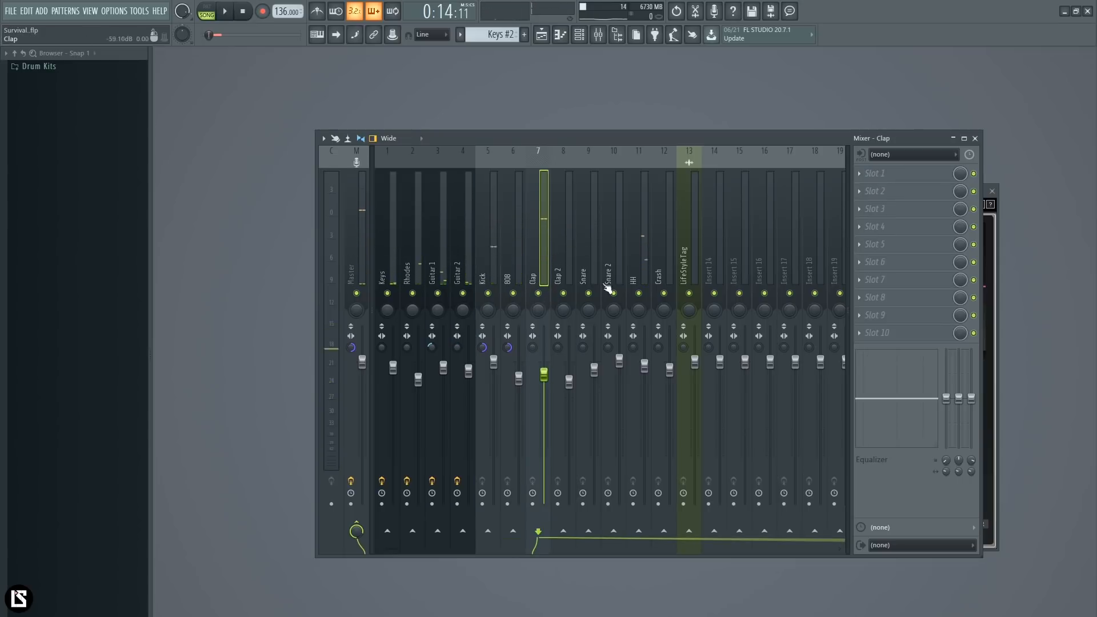
left_click(874, 191)
mouse_move(1011, 374)
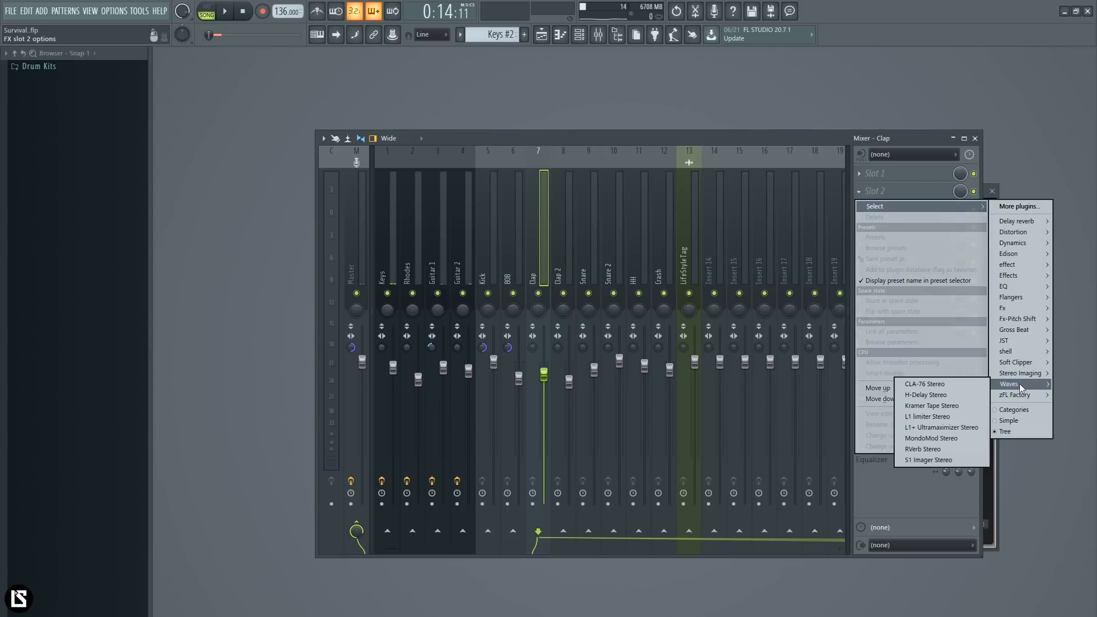
mouse_move(1009, 352)
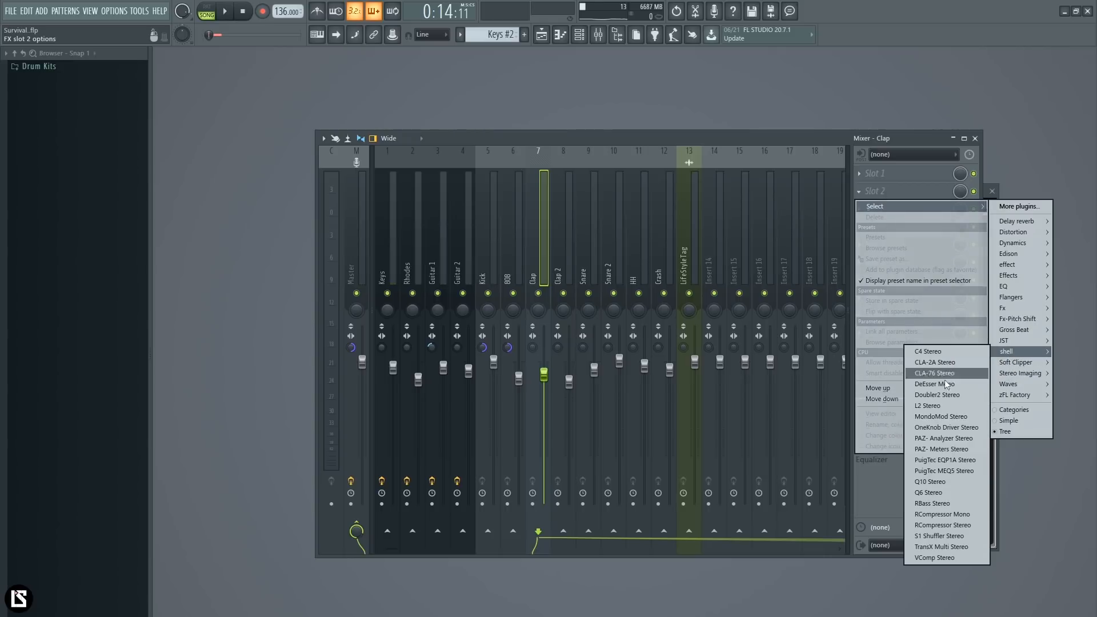
left_click(931, 481)
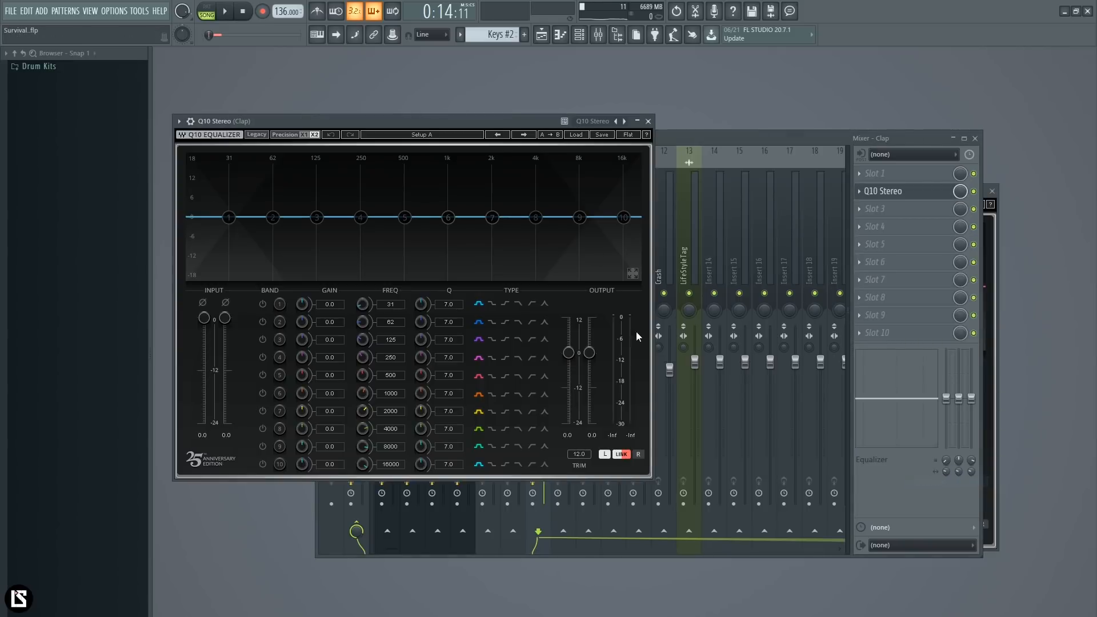
Step: Enable band 9 in the Clap's Q10, boost it 6.4 dB at 5301 Hz, and start playback
left_click_drag(458, 119, 510, 221)
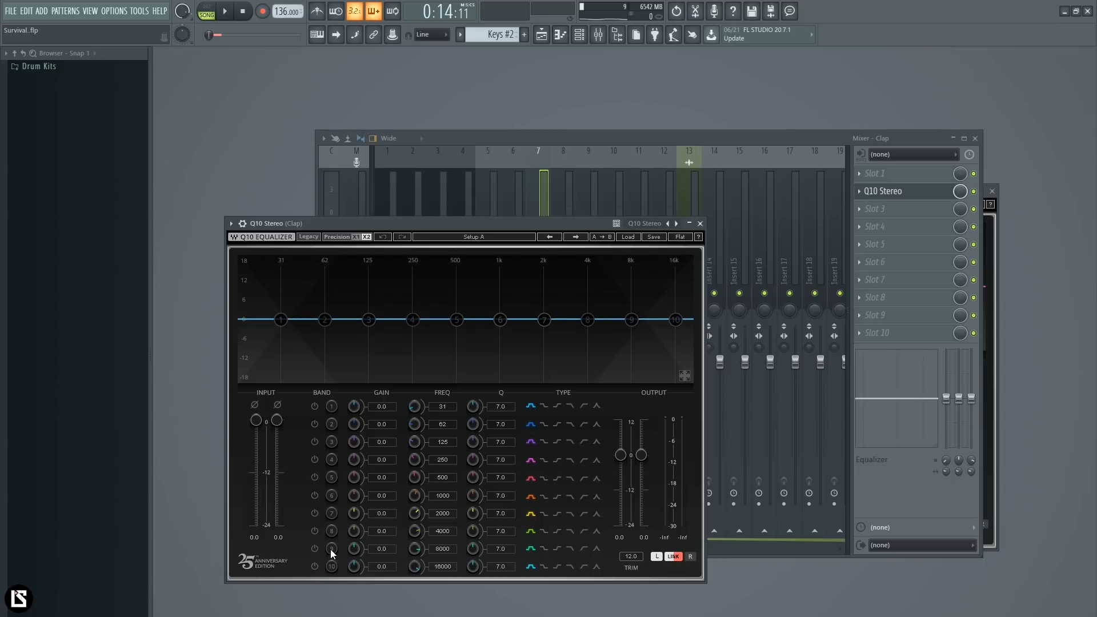
left_click(312, 550)
left_click(312, 549)
left_click_drag(631, 320, 608, 302)
key("space")
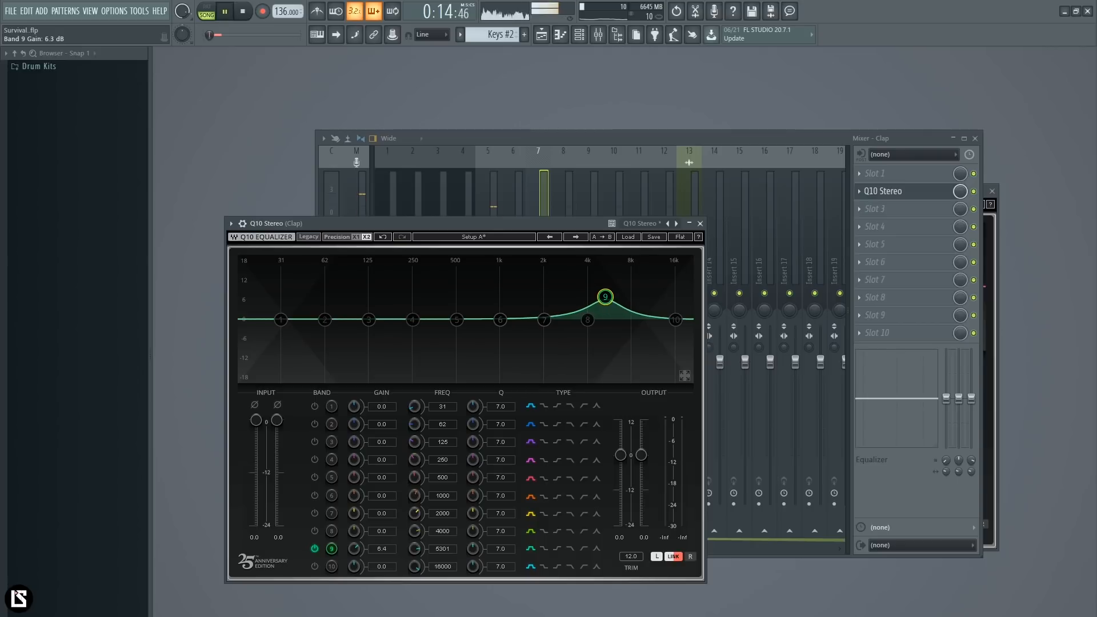
Step: Solo the Clap track and compare its sound with Q10 bypassed and active
left_click(571, 144)
key("space")
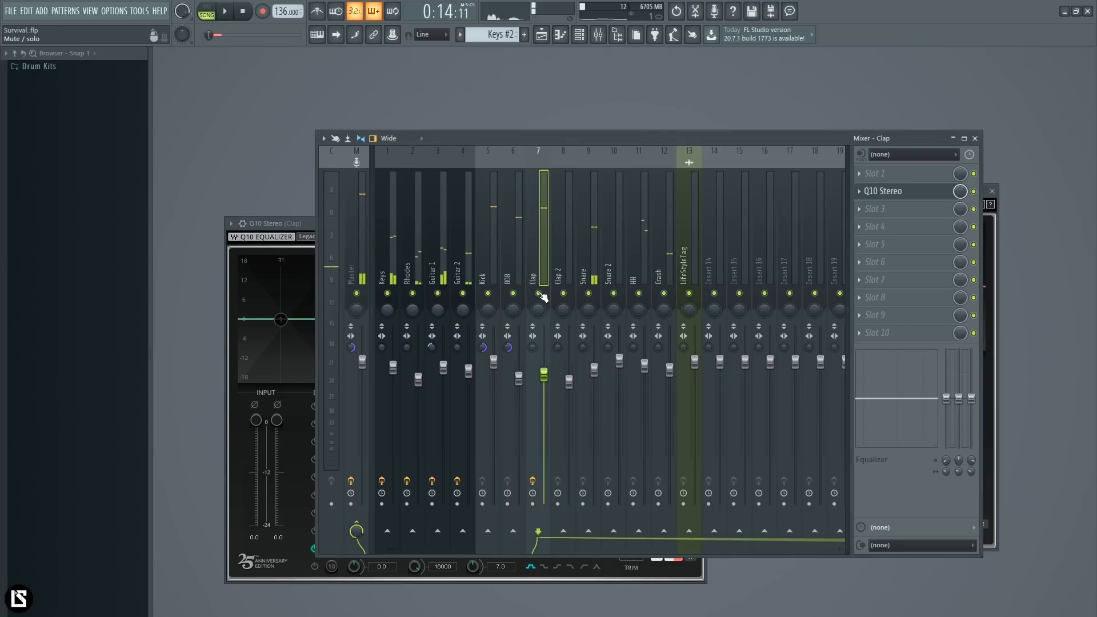
right_click(538, 293)
left_click_drag(282, 223, 387, 213)
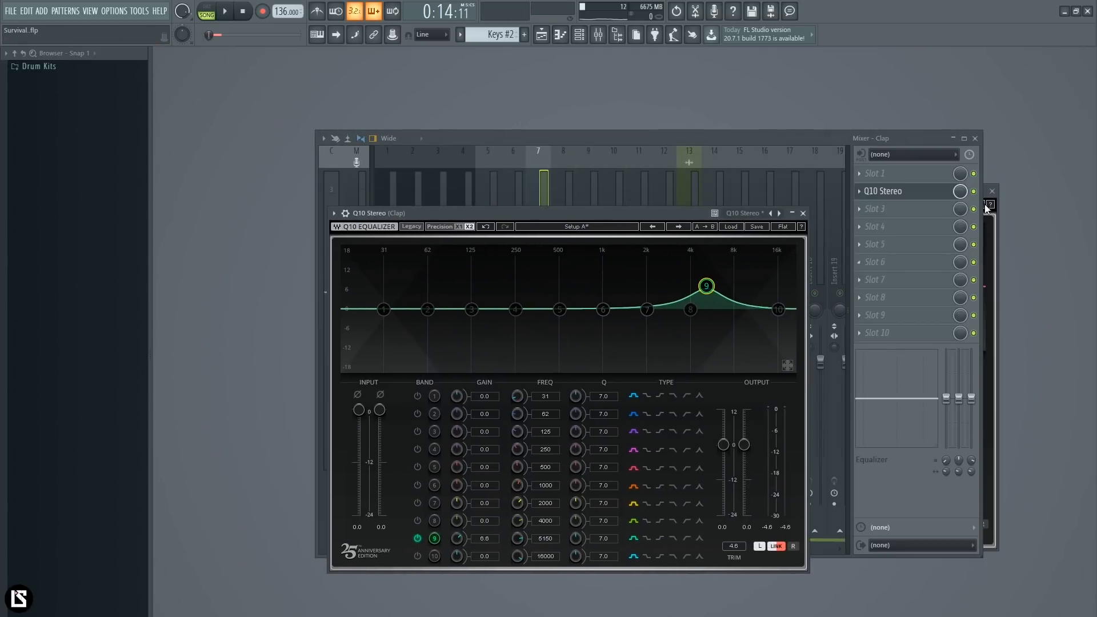
left_click(975, 192)
key("space")
key("space")
key("space")
left_click(908, 191)
Step: Boost band 9 to 14.9 dB at 5301 Hz and unsolo the Clap to hear it in the full mix
left_click_drag(705, 286, 719, 247)
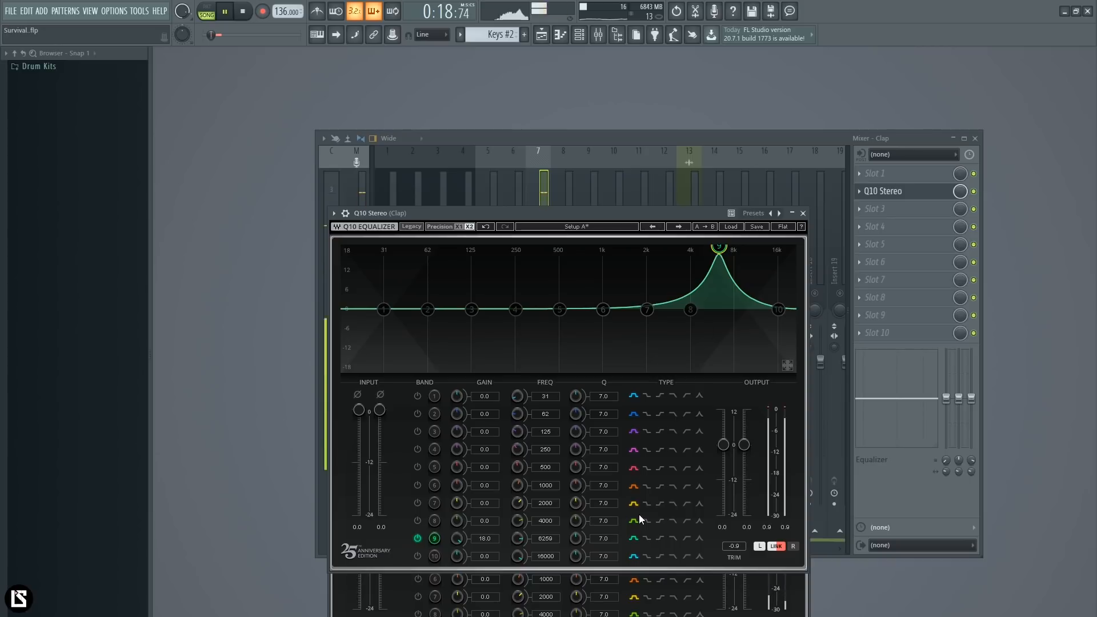
mouse_move(718, 254)
left_mouse_down()
mouse_move(706, 250)
mouse_move(728, 255)
mouse_move(712, 256)
left_mouse_up()
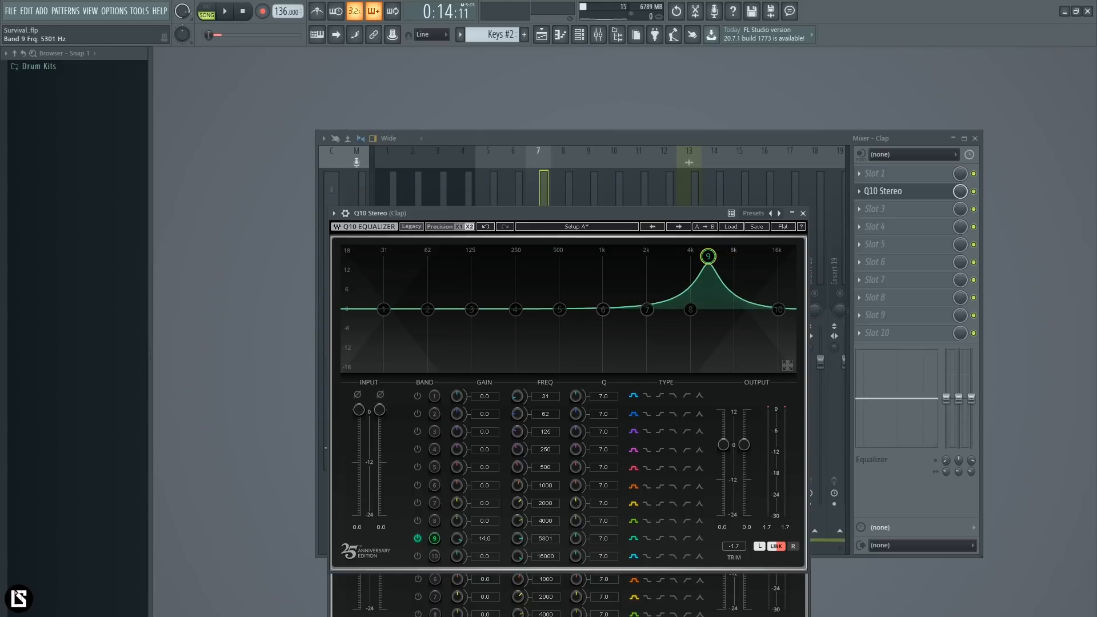
key("space")
left_click(661, 141)
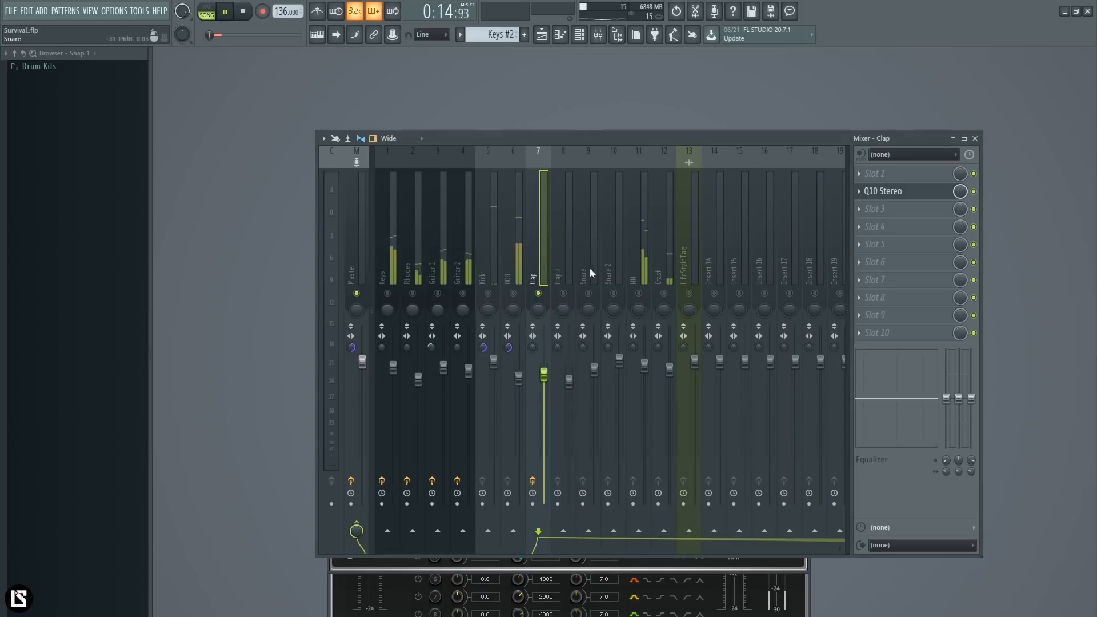
right_click(538, 293)
left_click(899, 194)
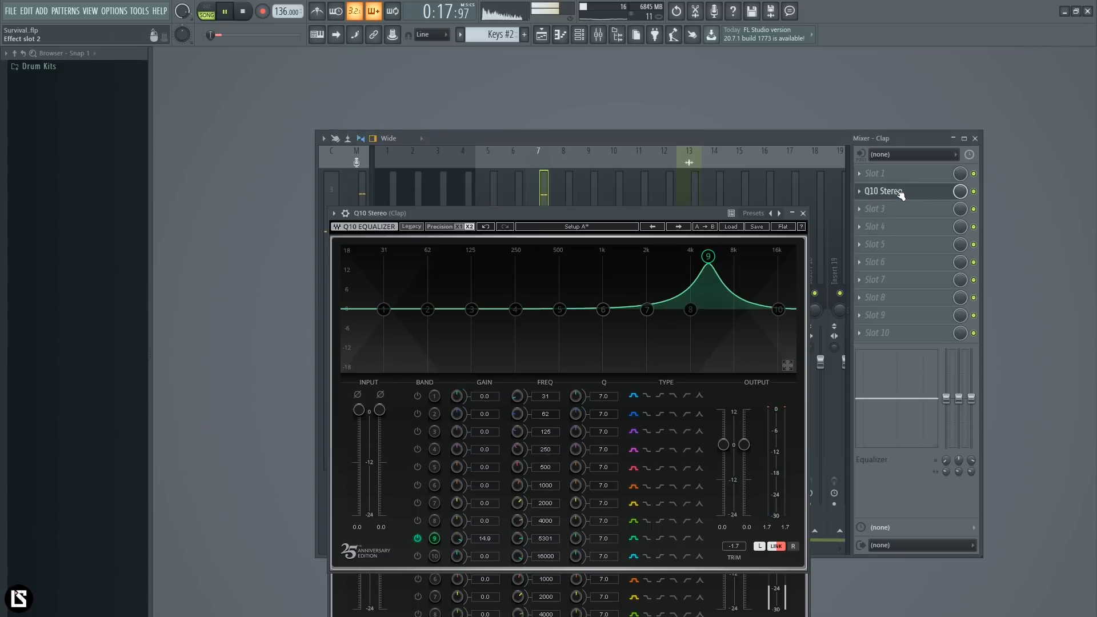
Step: Set band 9 to 2.6 dB at 4896 Hz and make band 10 a 2.5 dB high shelf at 10834 Hz
left_click_drag(708, 264, 703, 290)
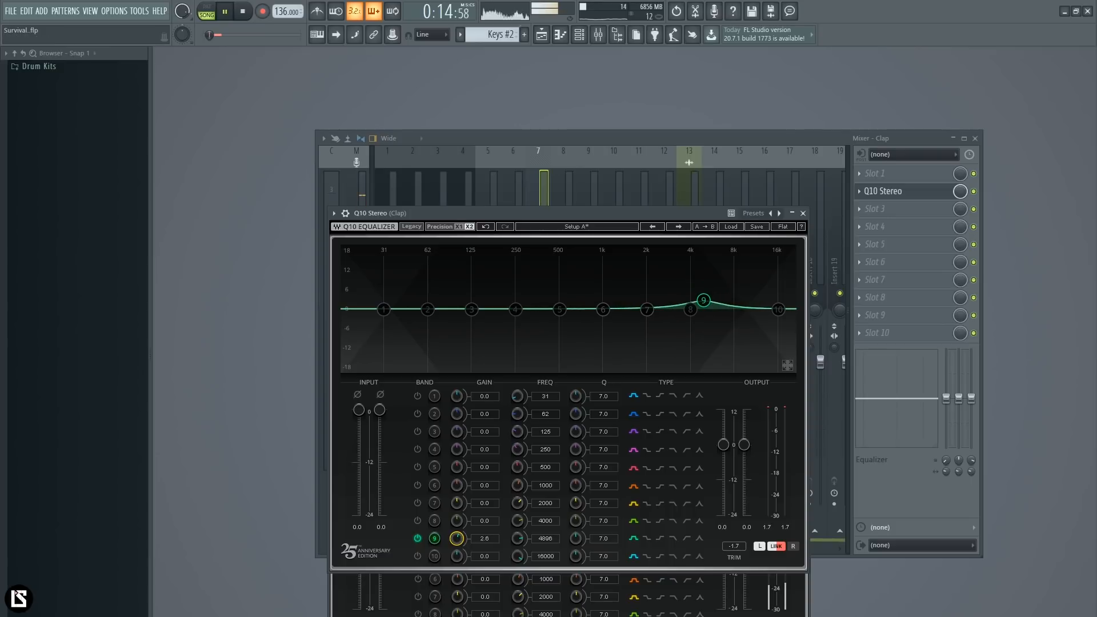
left_click_drag(783, 308, 774, 305)
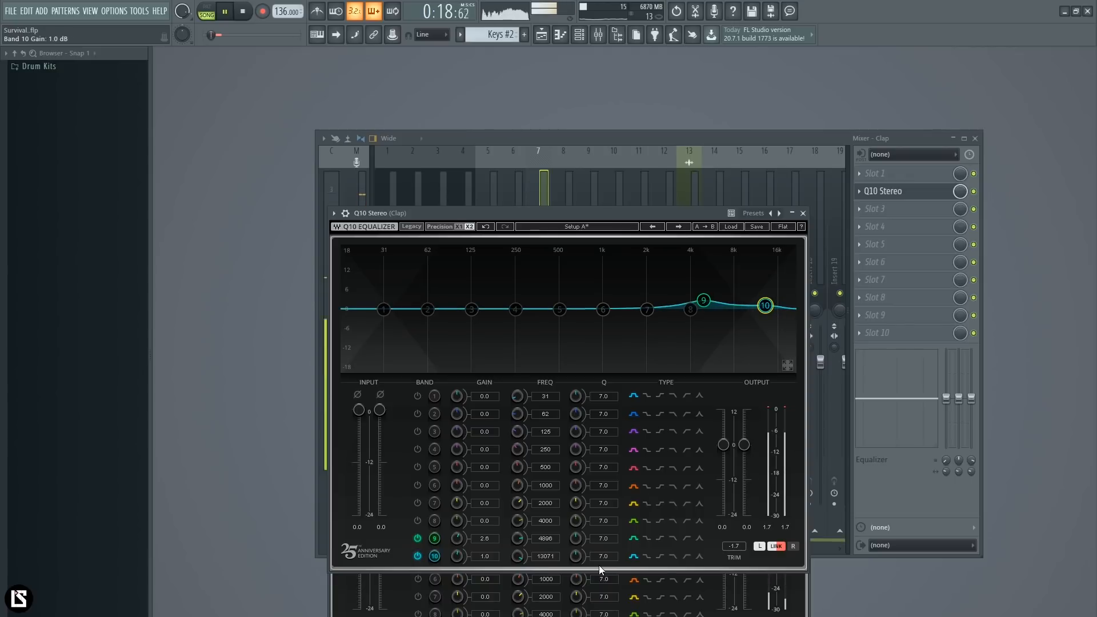
left_click_drag(764, 306, 752, 301)
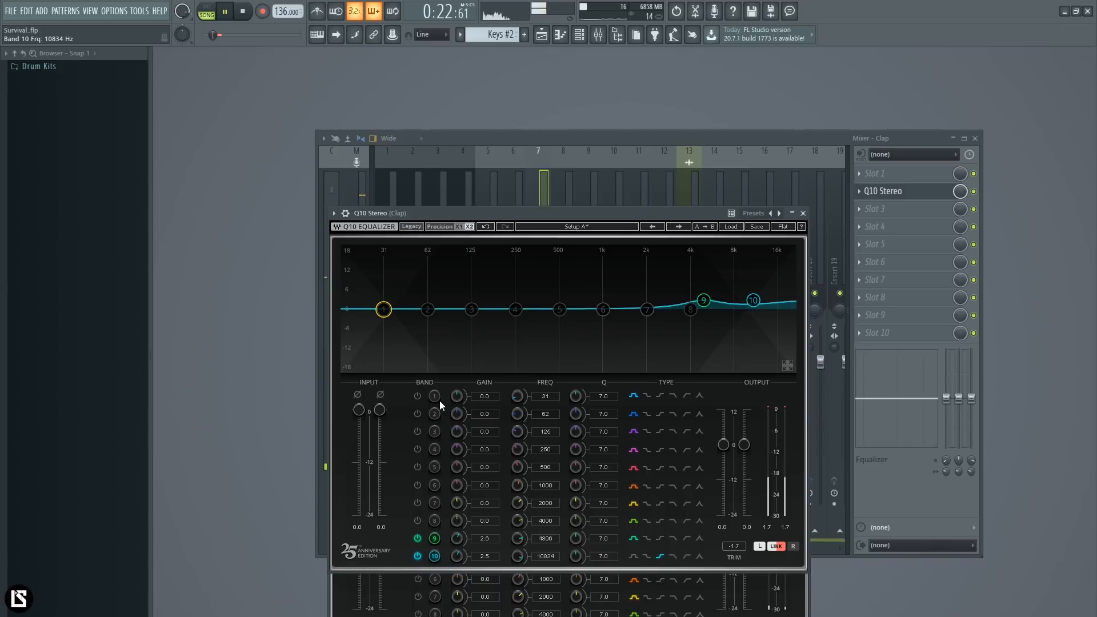
Step: Enable band 1 as a high-pass filter at 329 Hz and close the Clap's Q10 window
left_click(418, 396)
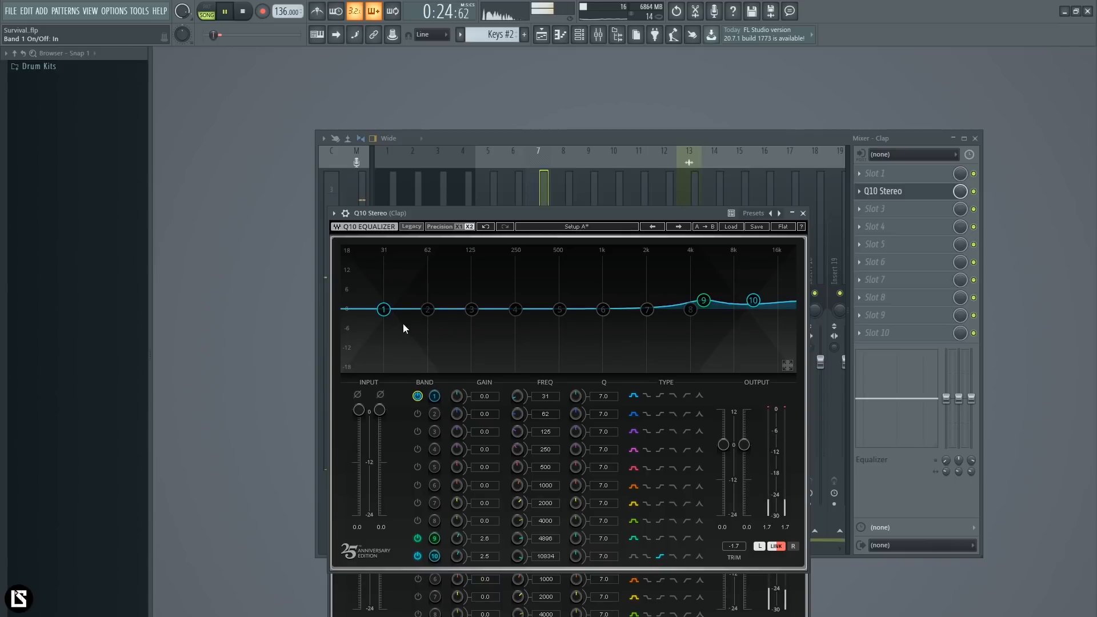
left_click_drag(383, 309, 419, 370)
left_click(646, 395)
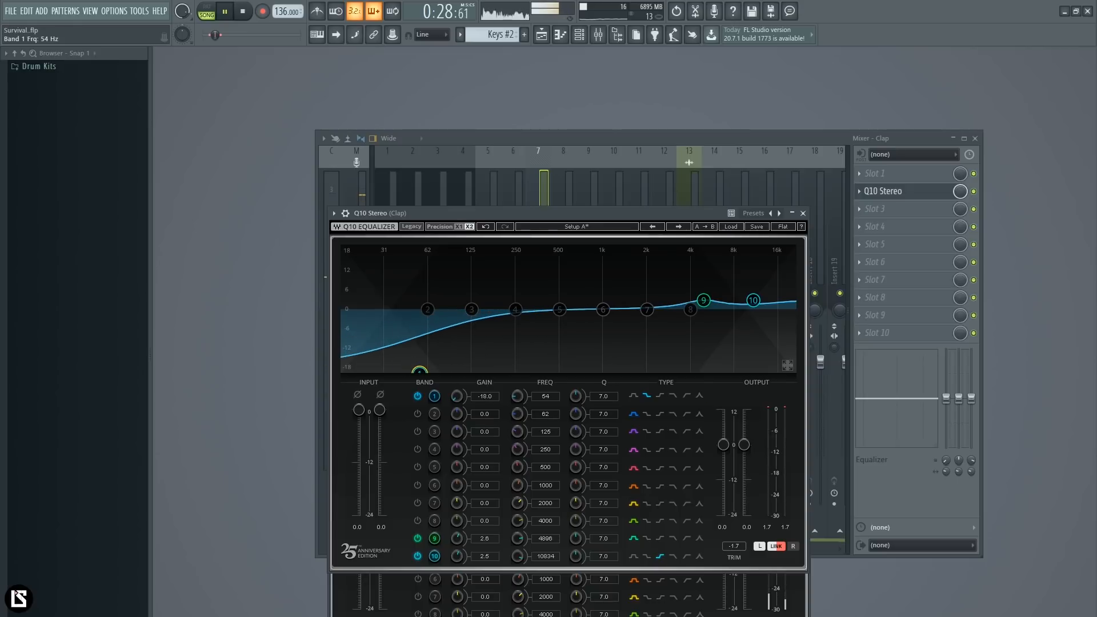
left_click(686, 396)
left_click_drag(419, 371, 532, 370)
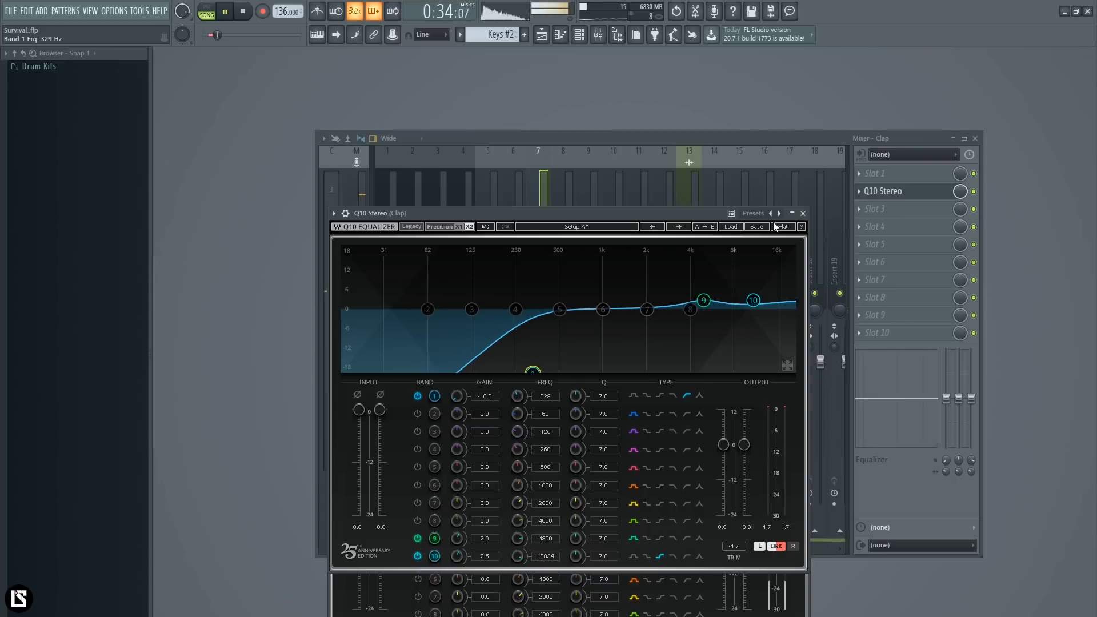
left_click(803, 213)
Step: Listen on to the Snare, stop playback, and load Q10 Stereo into effect slot 2 of the Snare track
left_click(570, 244)
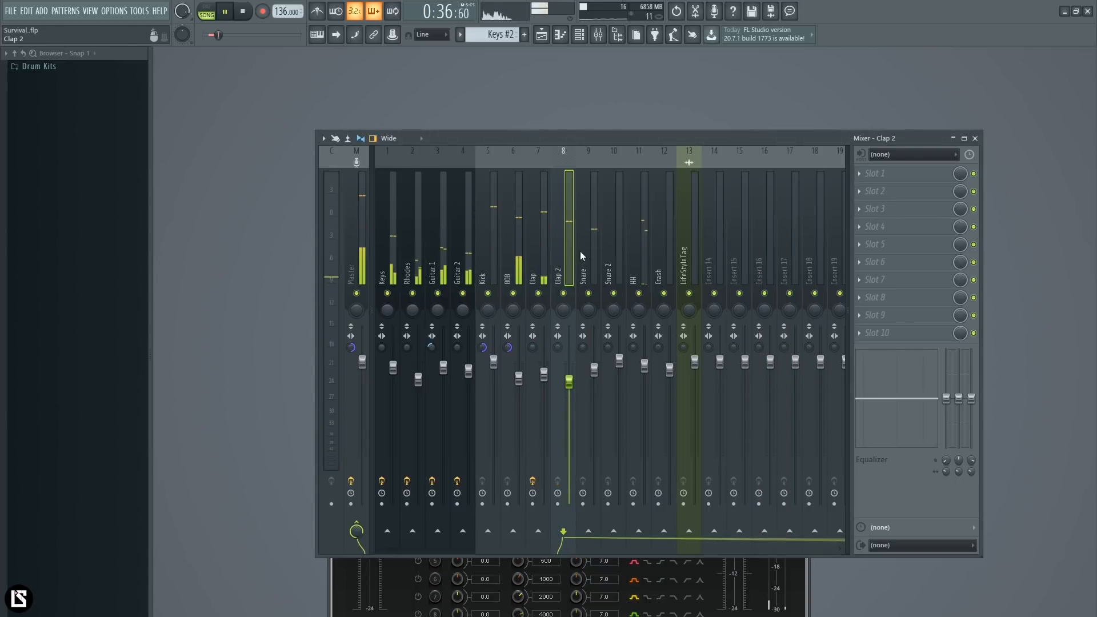
left_click(594, 233)
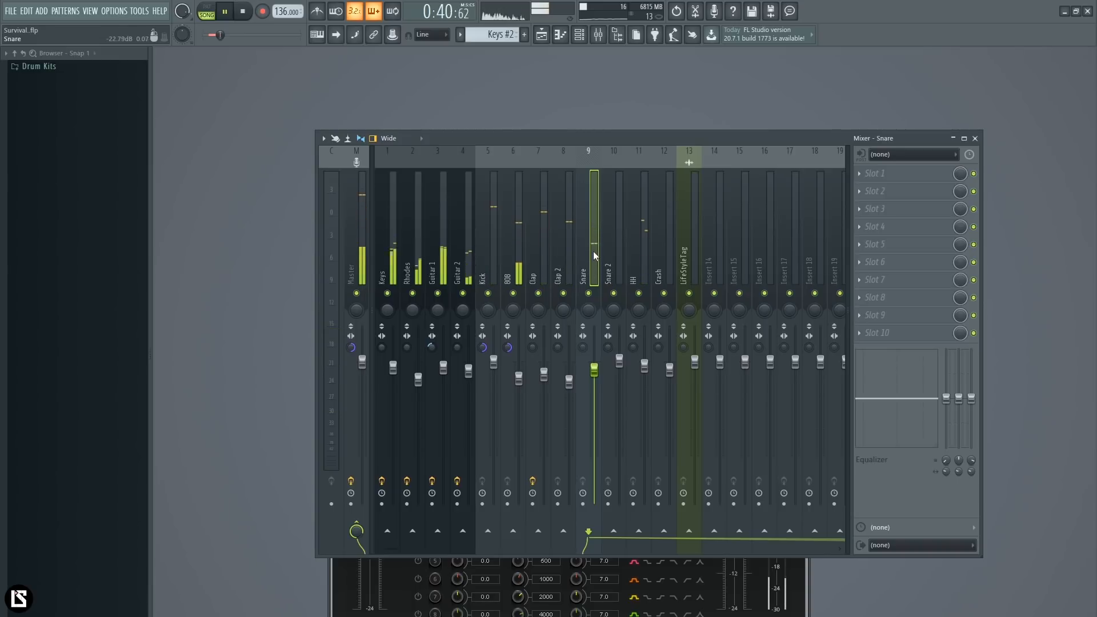
key("space")
left_click(880, 193)
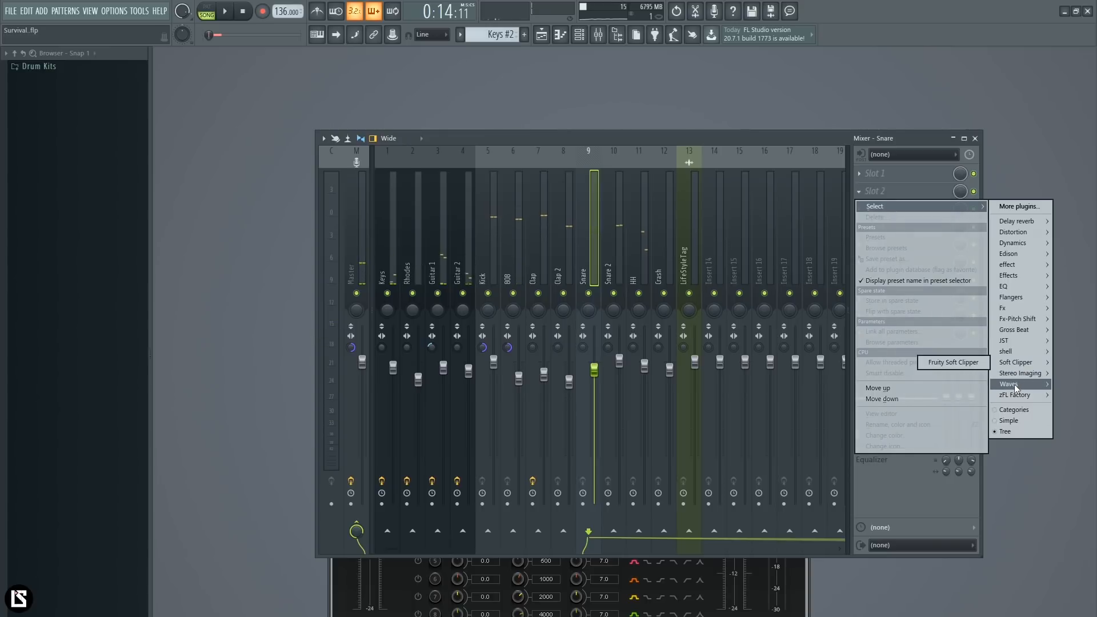
mouse_move(1008, 358)
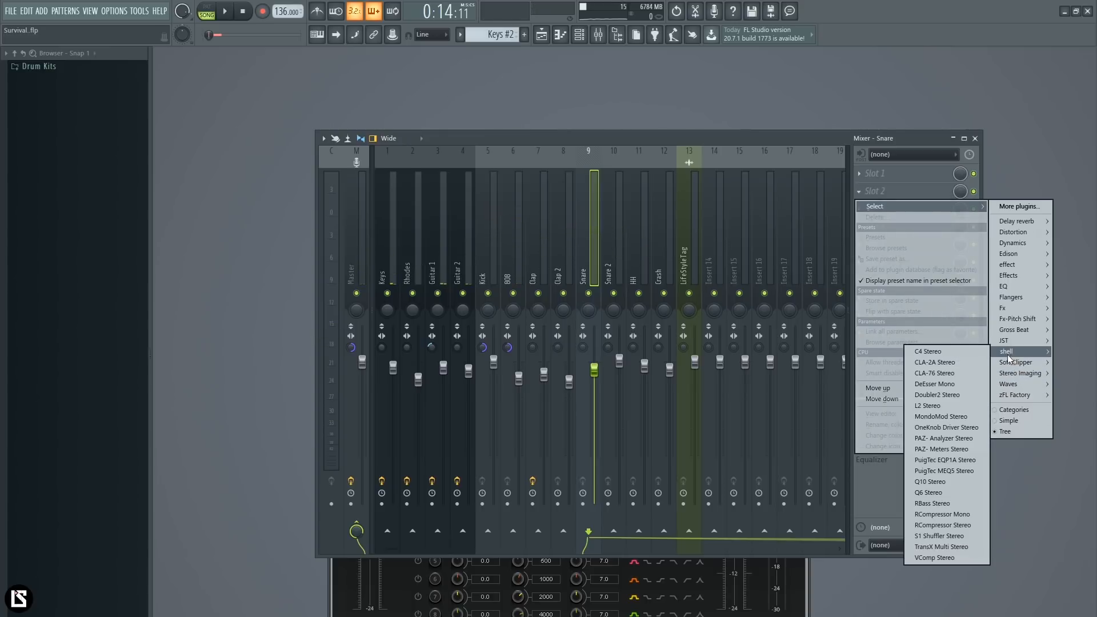
left_click(929, 483)
Step: Enable band 1 in the Snare's Q10 during playback and boost it 10.5 dB at 257 Hz
key("space")
left_click_drag(598, 285, 509, 252)
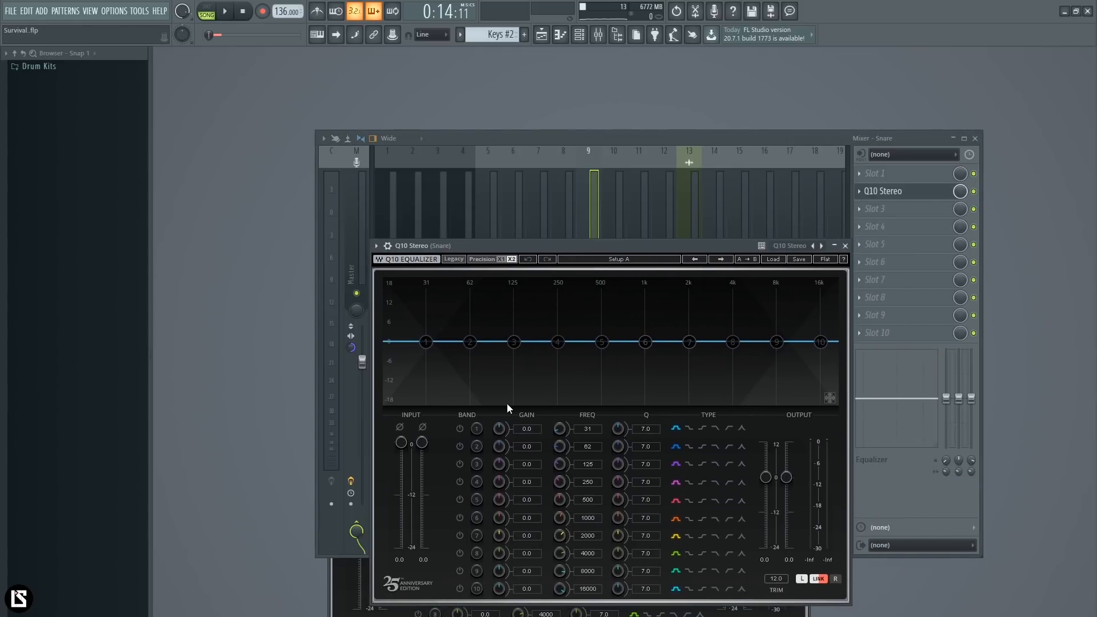
left_click(460, 429)
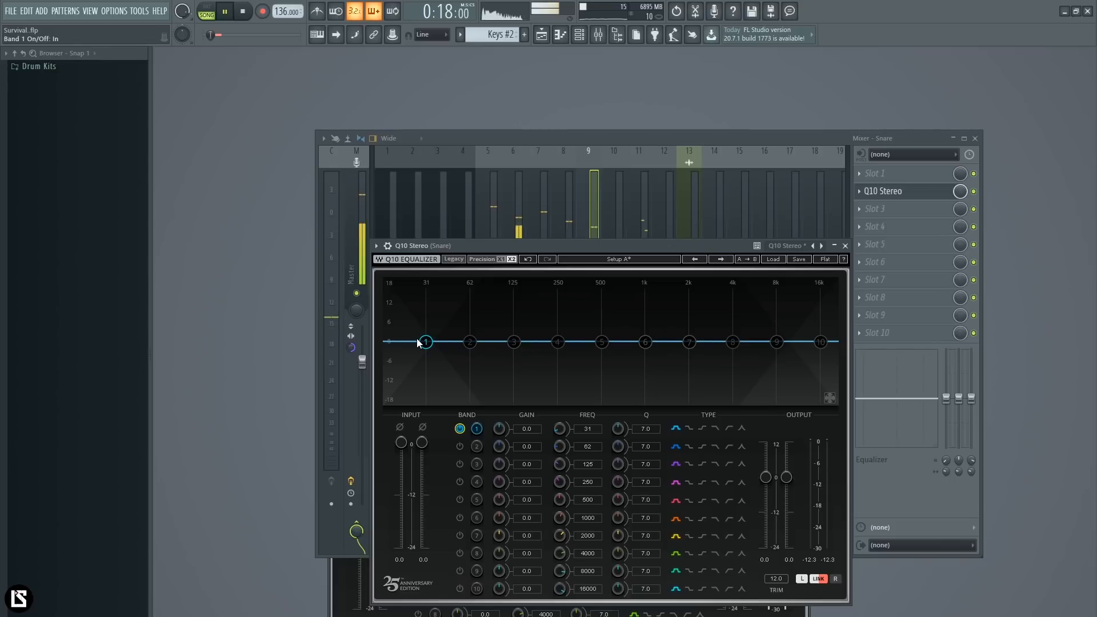
left_click_drag(430, 341, 560, 304)
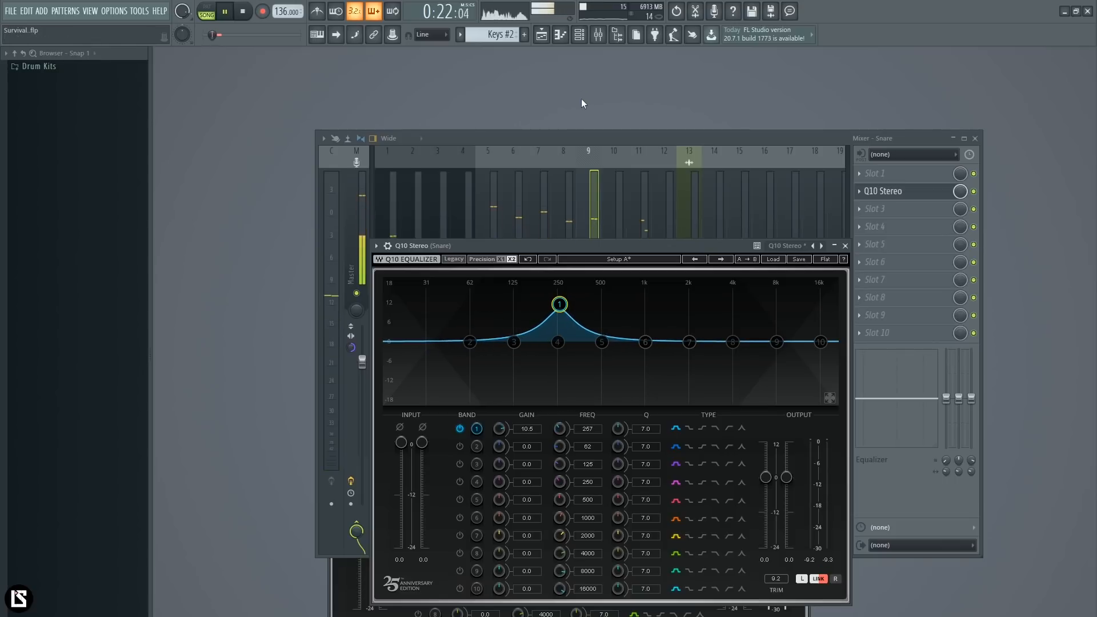
Step: Solo the Snare and compare its sound with Q10 active and bypassed
left_click(579, 138)
key("space")
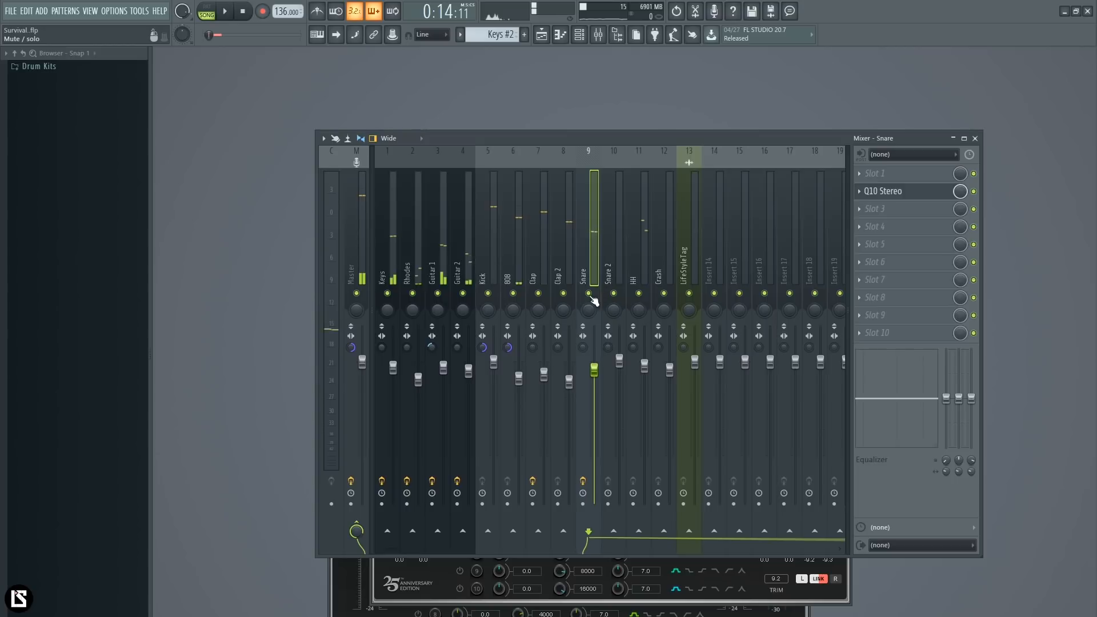
left_click(903, 195)
key("space")
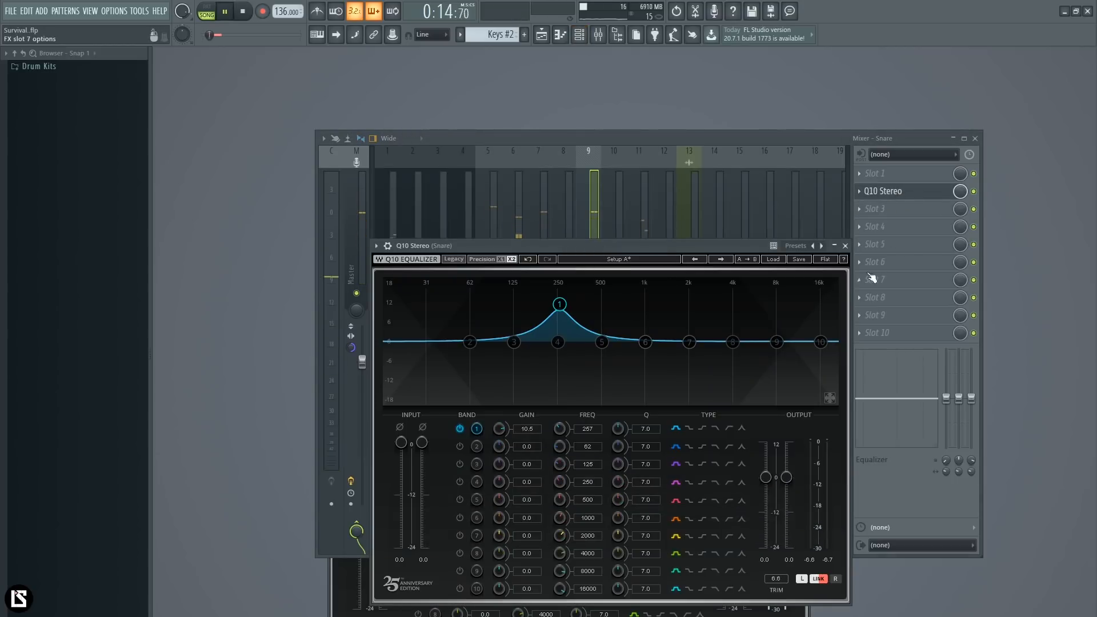
left_click(974, 199)
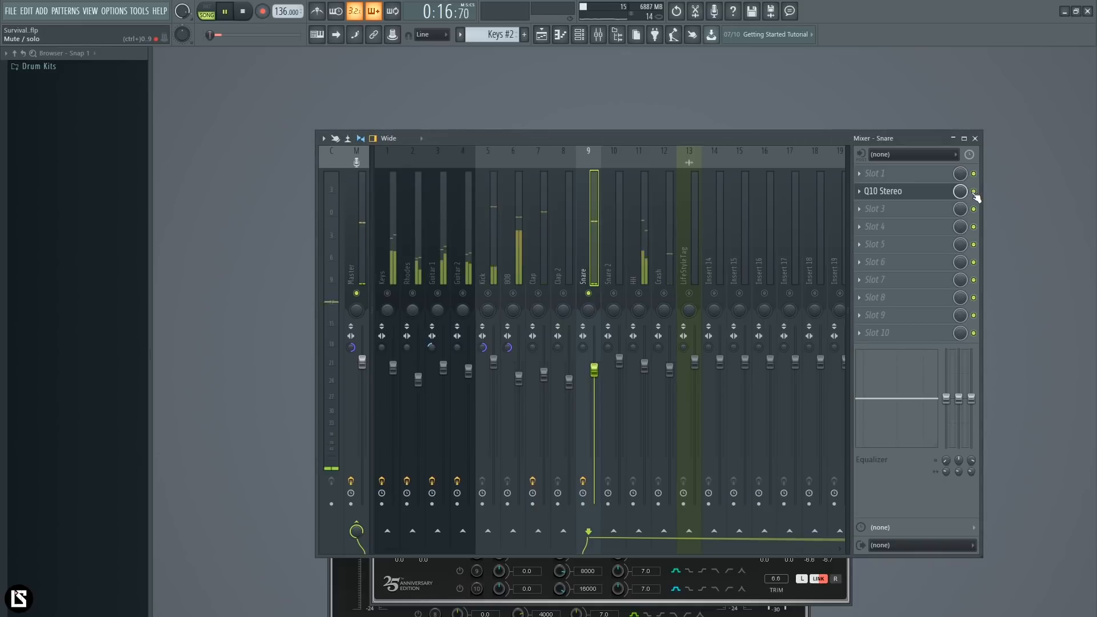
key("space")
Step: Load Fruity Parametric EQ 2 into the Snare's effect slot 3 to inspect its spectrum during playback, and bypass Q10
left_click(861, 208)
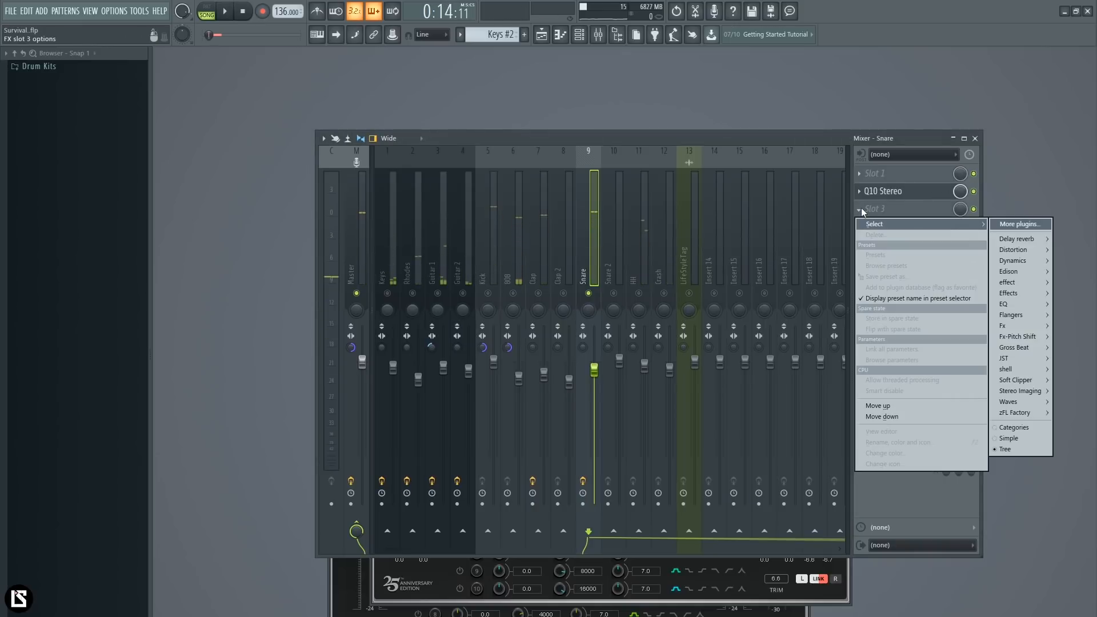
mouse_move(1013, 312)
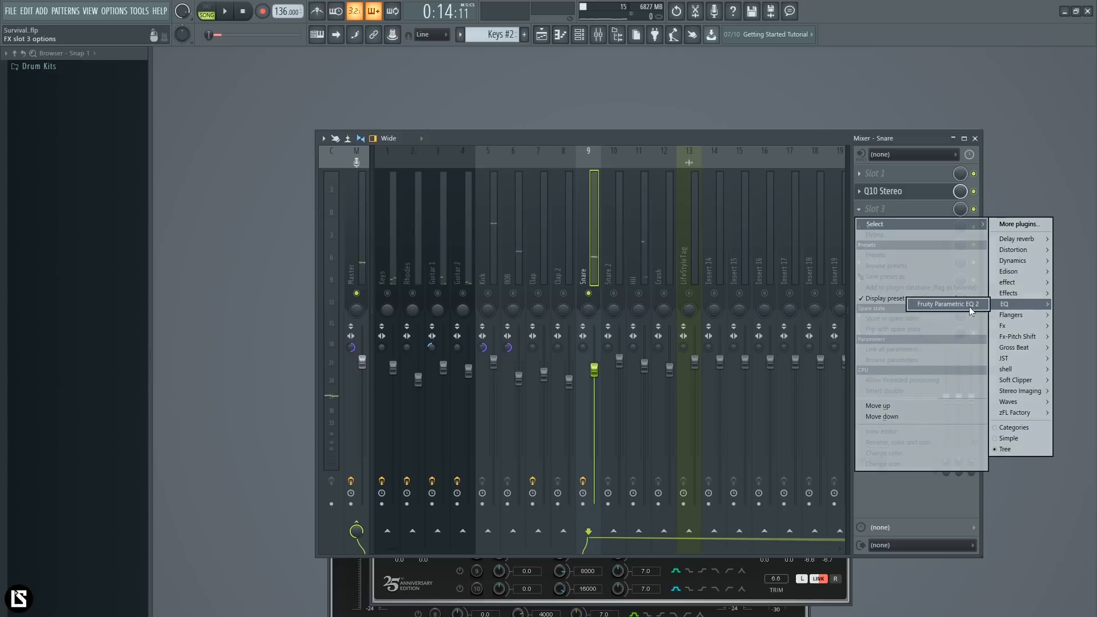
left_click(954, 306)
key("space")
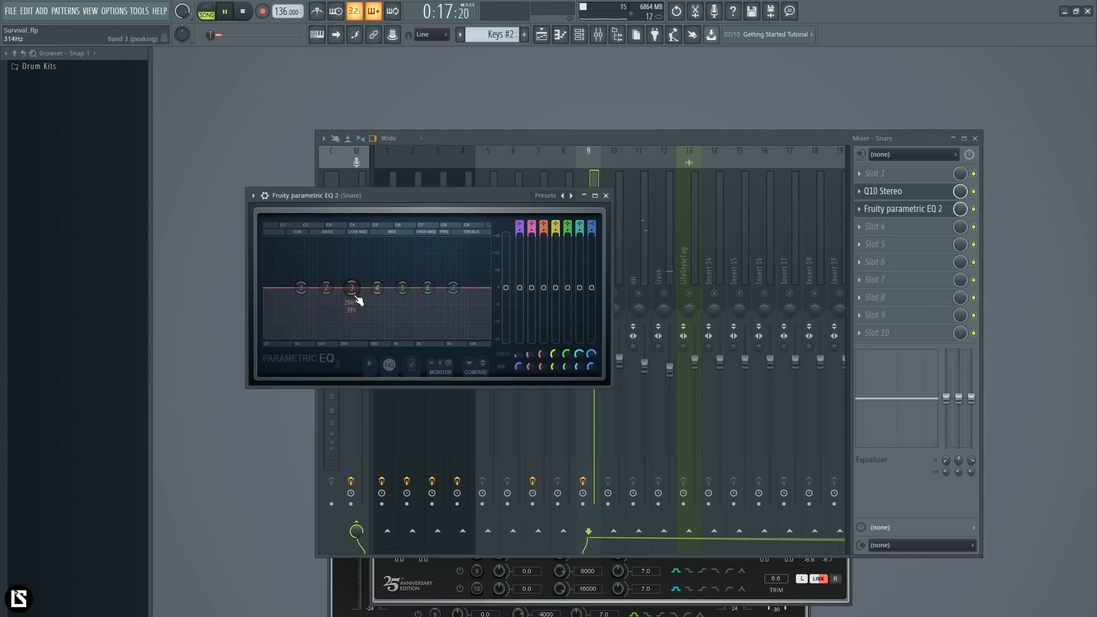
left_click(980, 196)
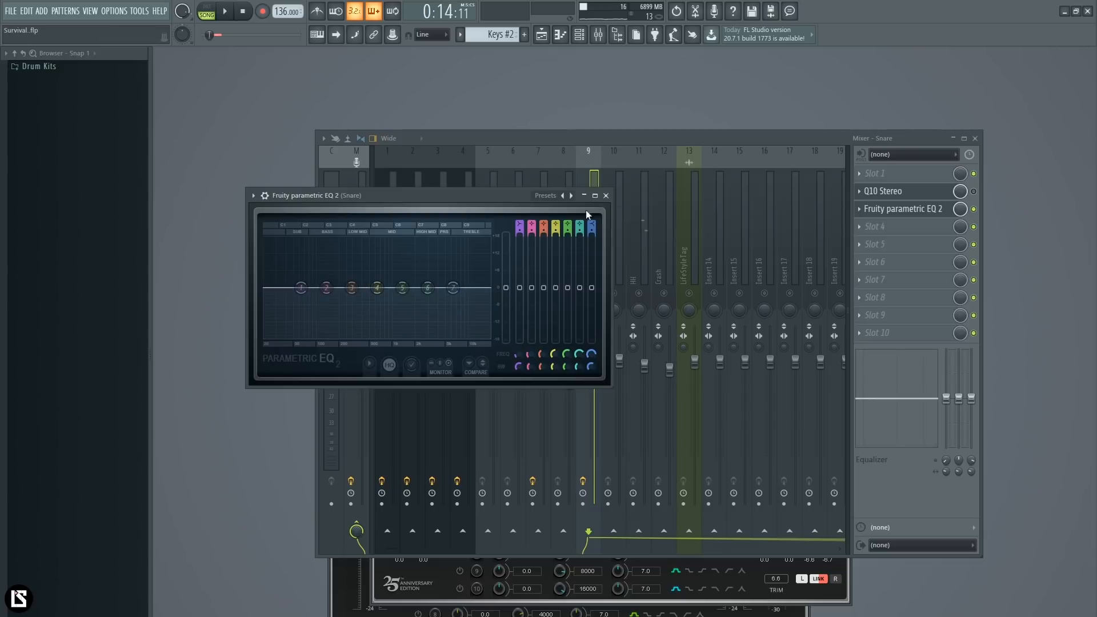
Step: Delete Fruity Parametric EQ 2 from effect slot 3 of the Snare track
left_click(894, 211)
right_click(868, 212)
left_click(878, 237)
left_click(604, 374)
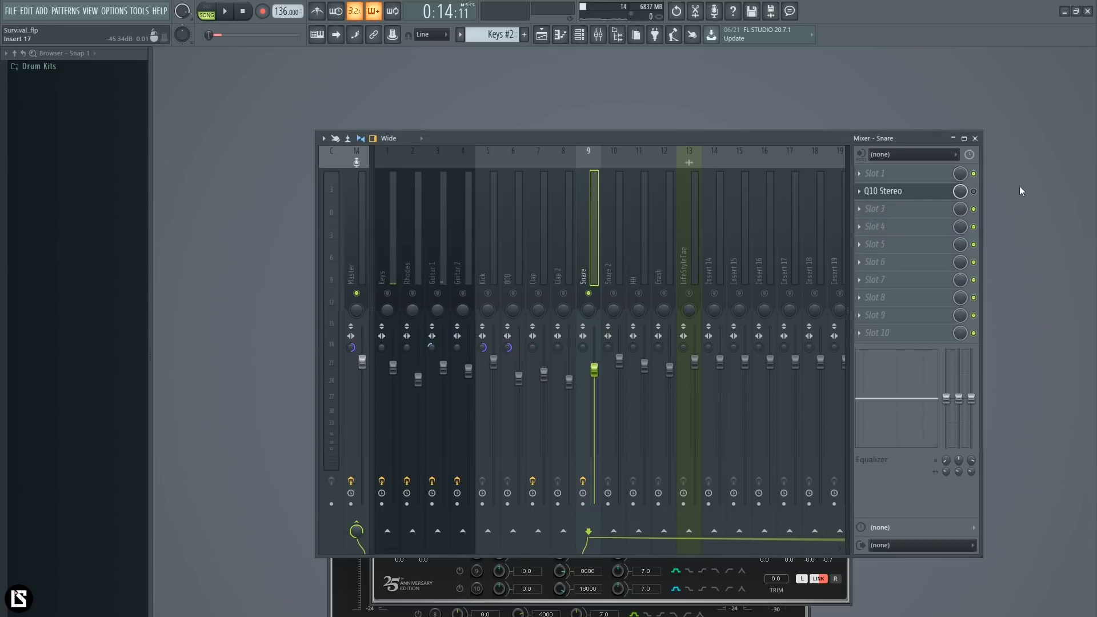
Step: In the Snare's Q10, lower band 1 to 2.8 dB at 255 Hz, and close the window
left_click(899, 196)
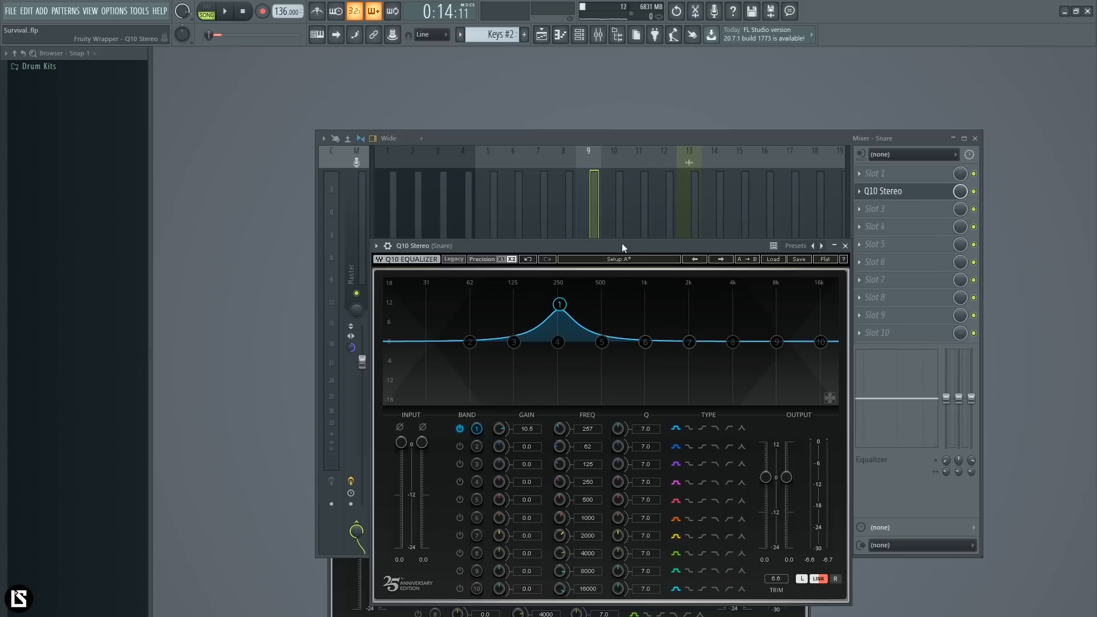
left_click_drag(622, 246, 619, 234)
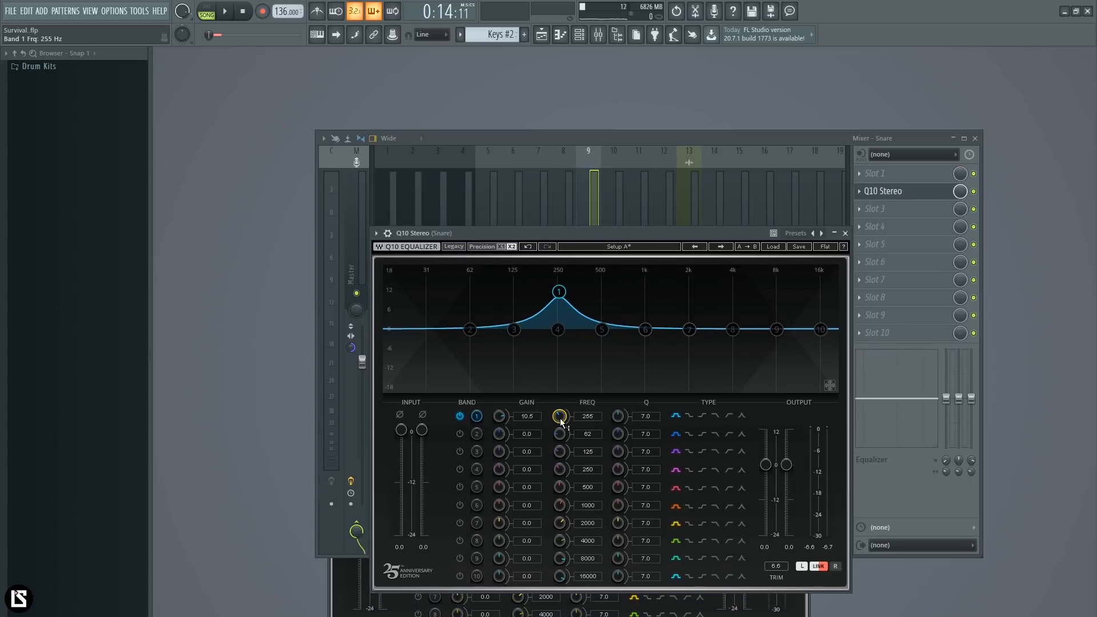
left_click_drag(559, 291, 559, 301)
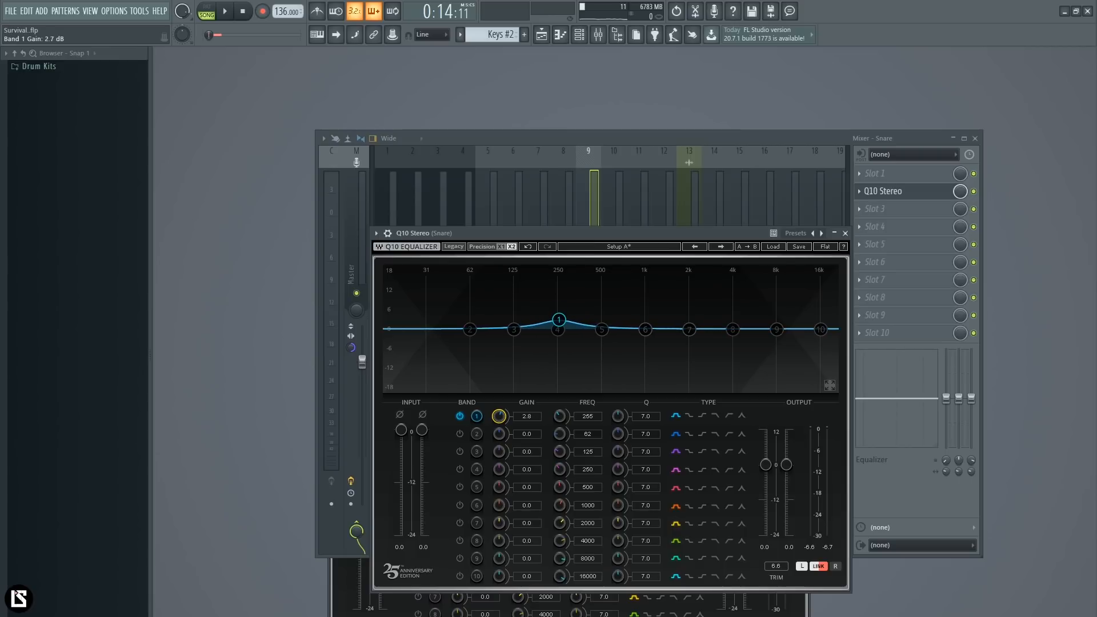
left_click(845, 233)
Step: Restart playback in the full mix and load Fruity Parametric EQ 2 into effect slot 2 of the Crash track
key("space")
left_click(643, 242)
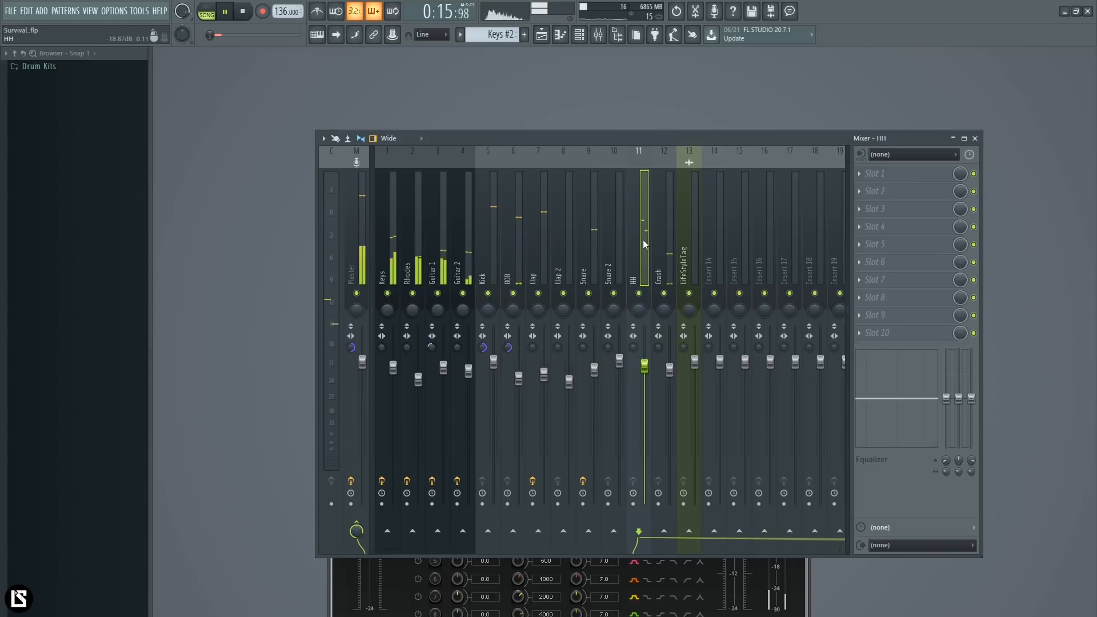
left_click(661, 247)
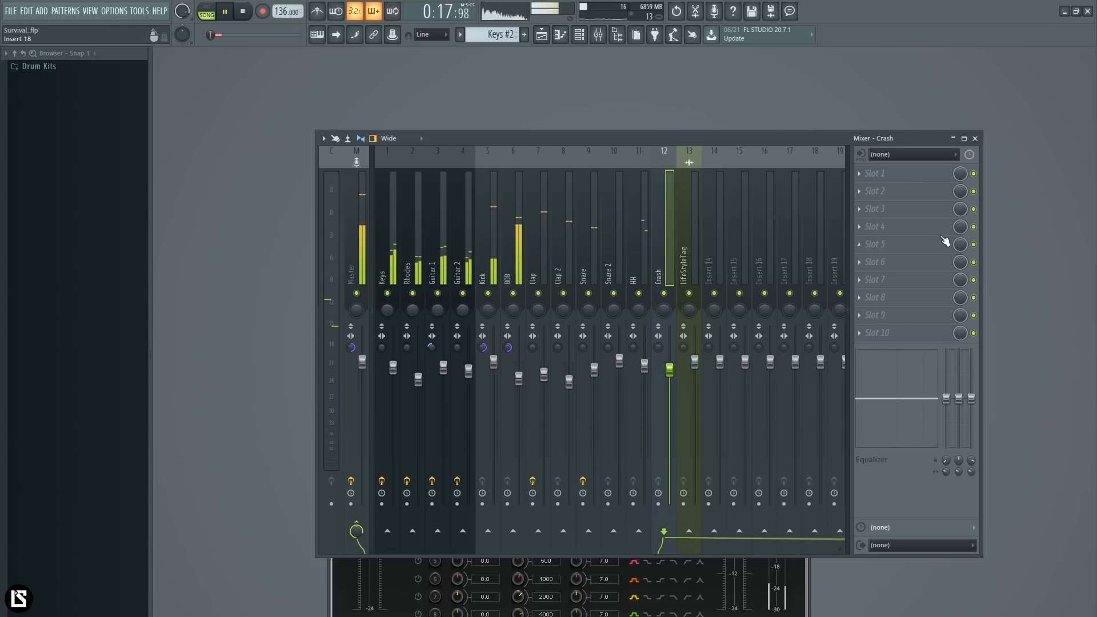
left_click(901, 196)
mouse_move(1017, 286)
left_click(970, 292)
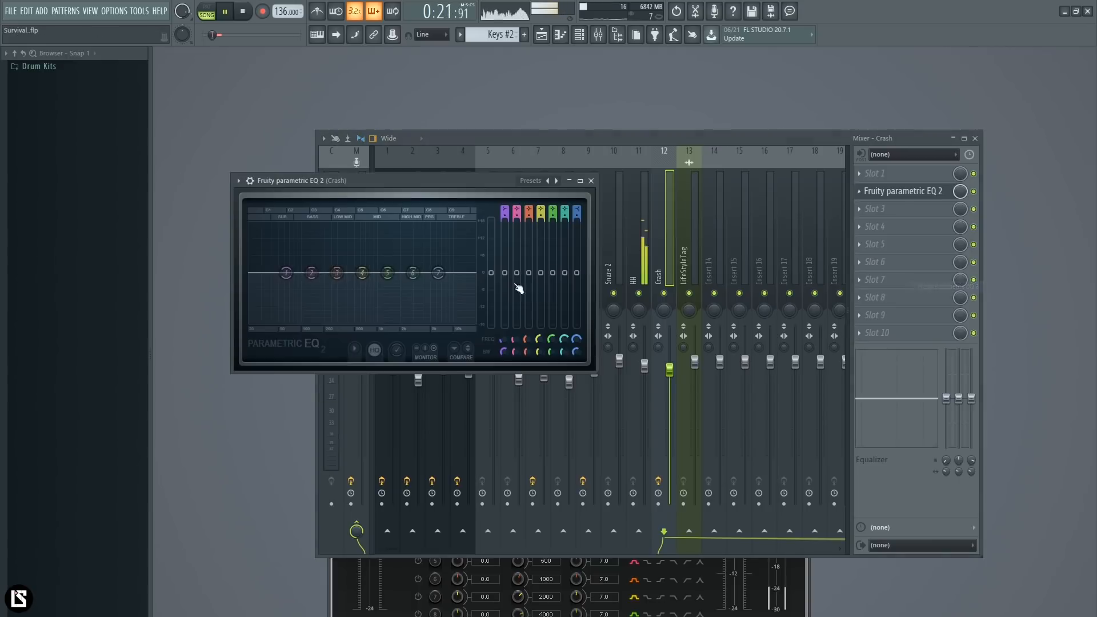
Step: In the Crash's Fruity Parametric EQ 2, roll off the lows and mids with band 1, close the window and stop playback
left_click_drag(284, 280, 373, 323)
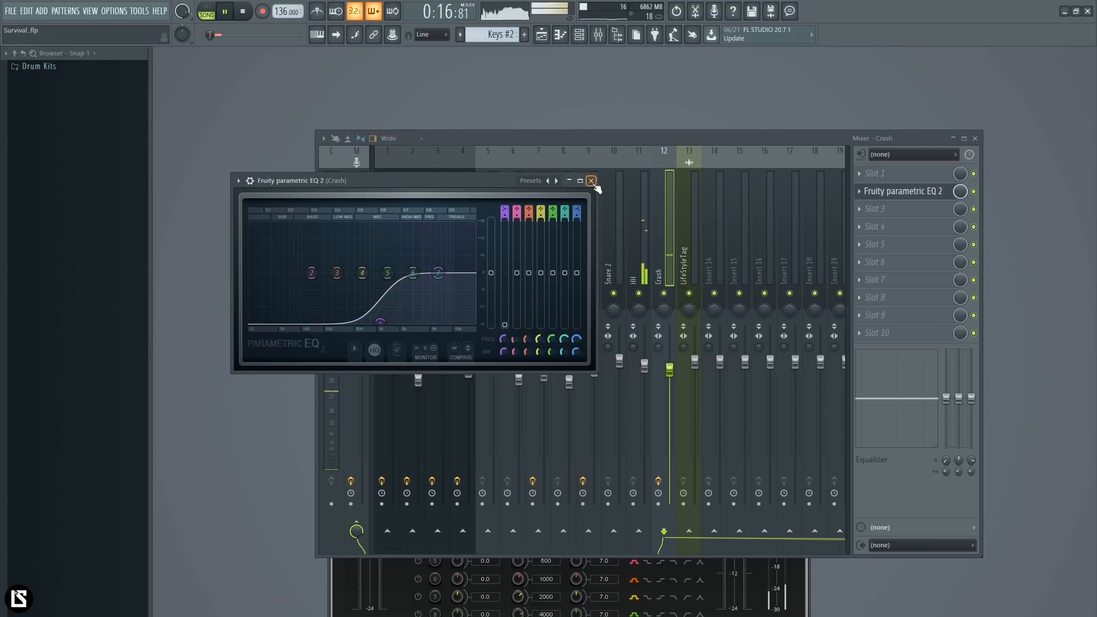
left_click(591, 181)
key("space")
Step: Reset the Master track's stereo separation and restart playback of the full mix
right_click(351, 348)
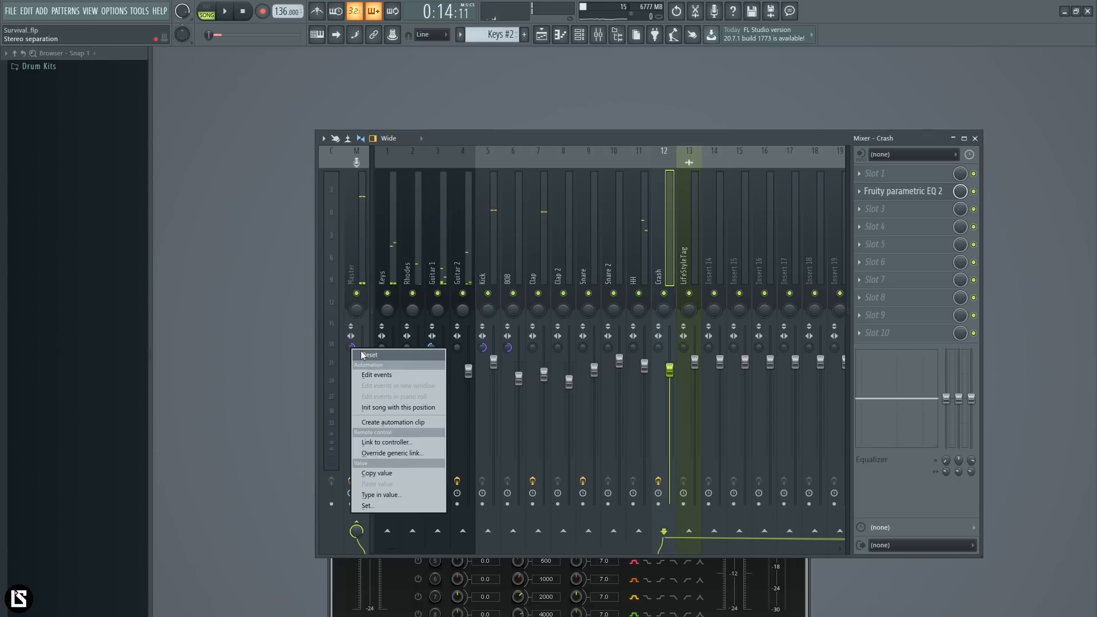
left_click(365, 355)
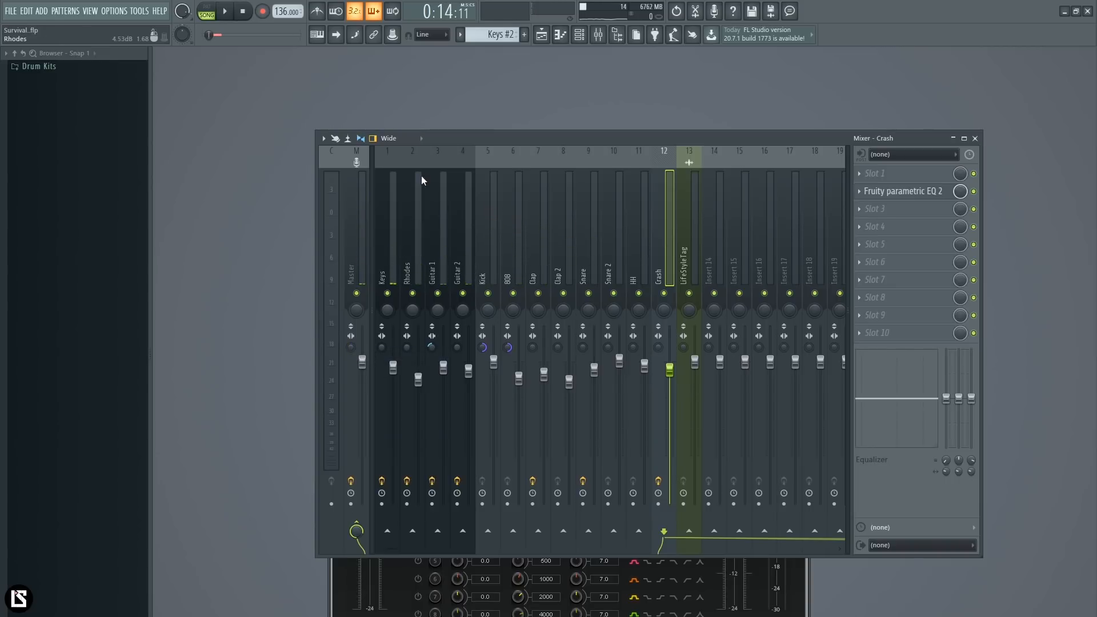
key("space")
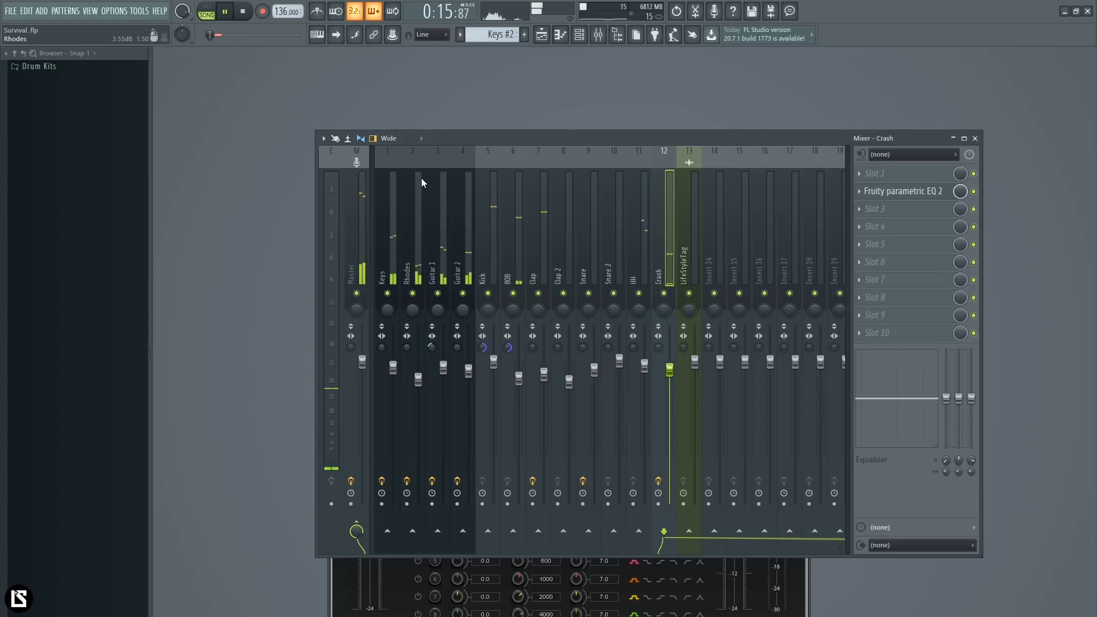
Step: Lower the volumes of the Crash, Clap, Clap 2 and Snare tracks slightly during playback
left_click_drag(674, 372, 674, 379)
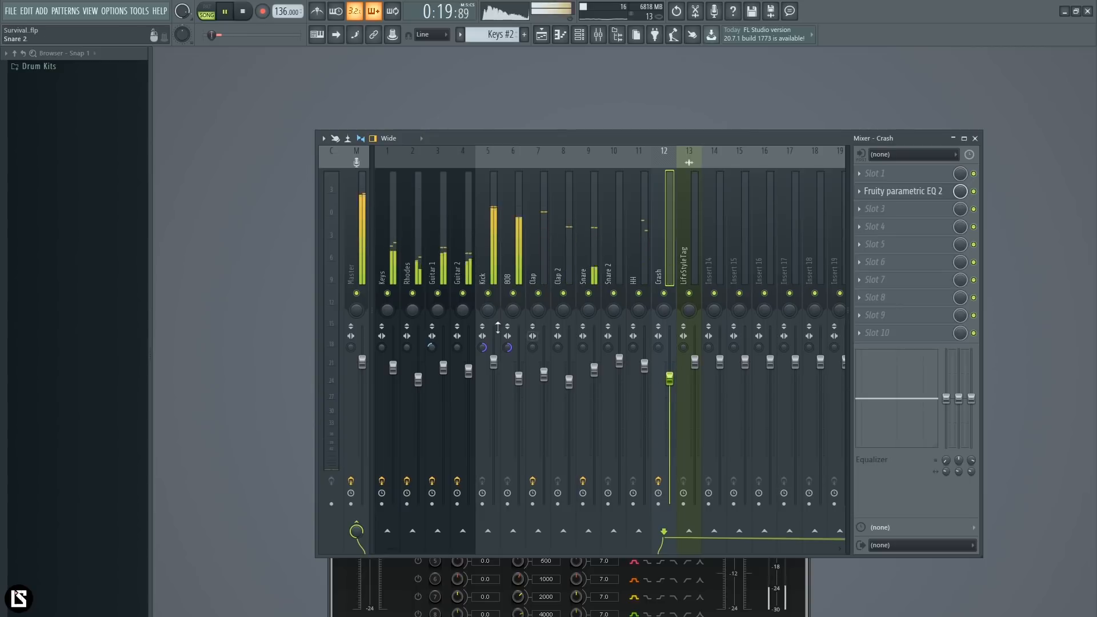
left_click(446, 252)
left_click(542, 239)
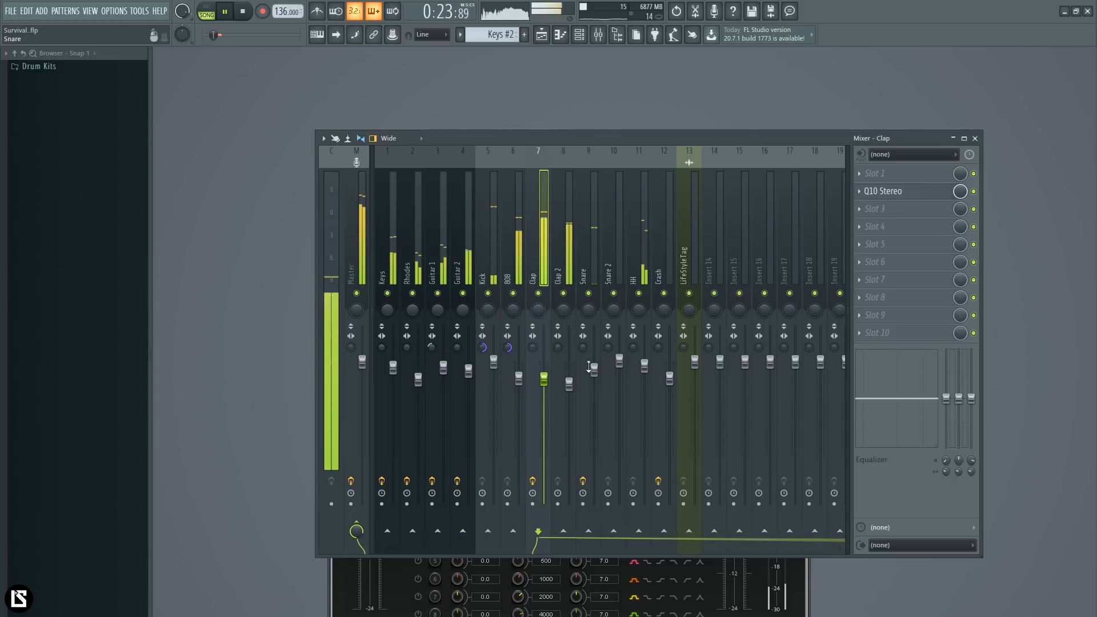
Step: Select the Keys, Rhodes, Guitar 1 and Guitar 2 tracks and raise their volumes together, bringing Keys to -1.0 dB
left_click(392, 259)
left_click(392, 259, "ctrl+shift")
left_click_drag(464, 257, 395, 250)
left_click_drag(393, 366, 393, 363)
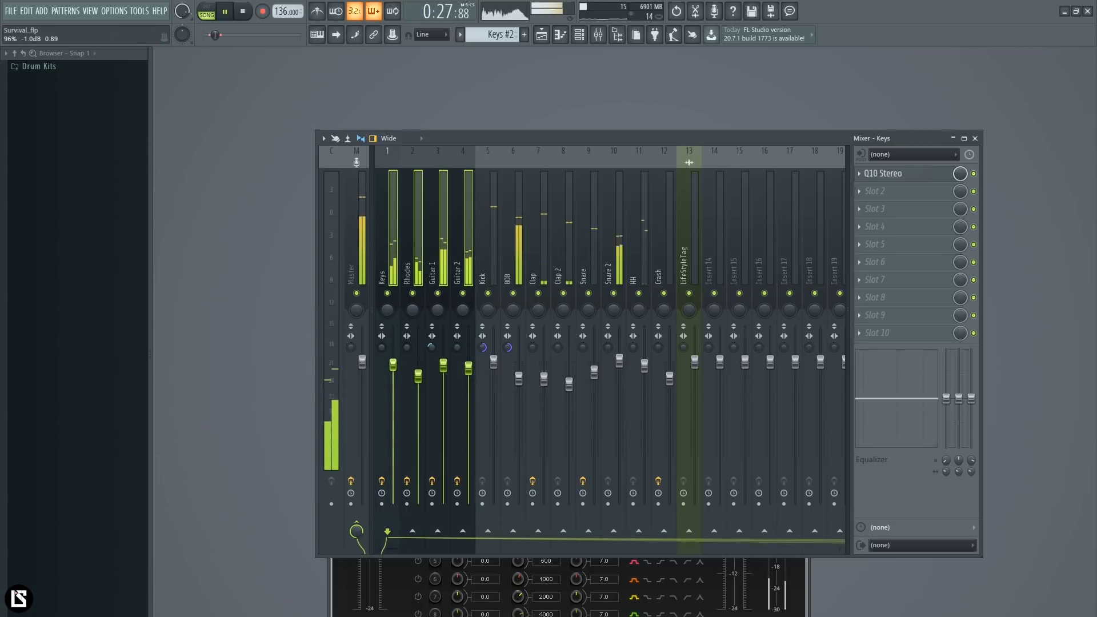
Step: Set the Kick's volume to 0.0 dB, audition the 808 briefly in solo, and stop playback
left_click(495, 360)
left_click_drag(495, 357, 495, 356)
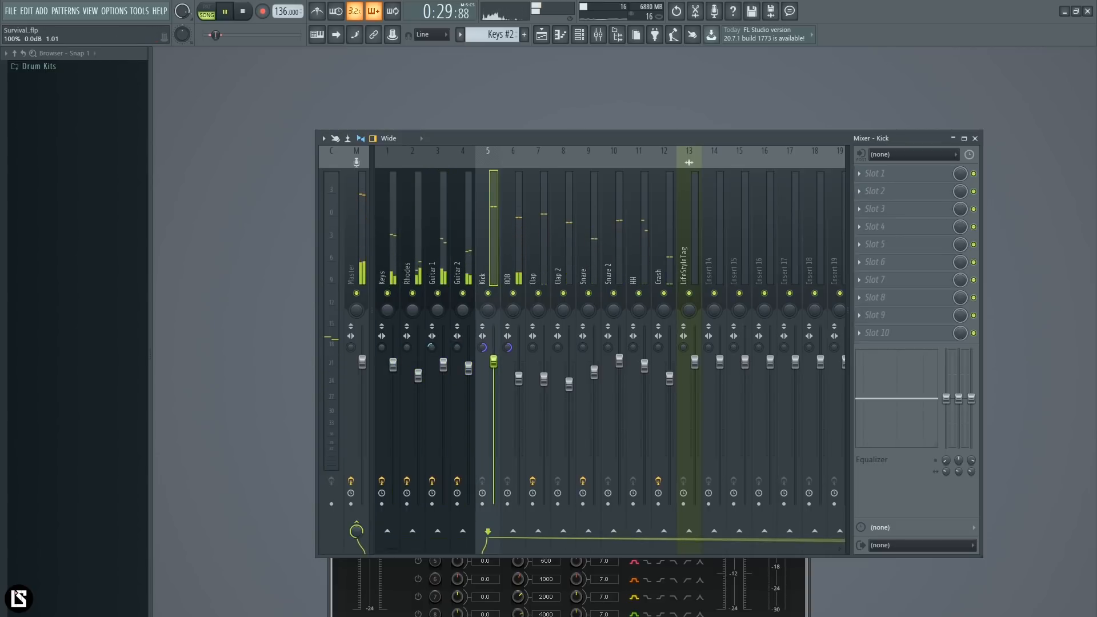
right_click(514, 294)
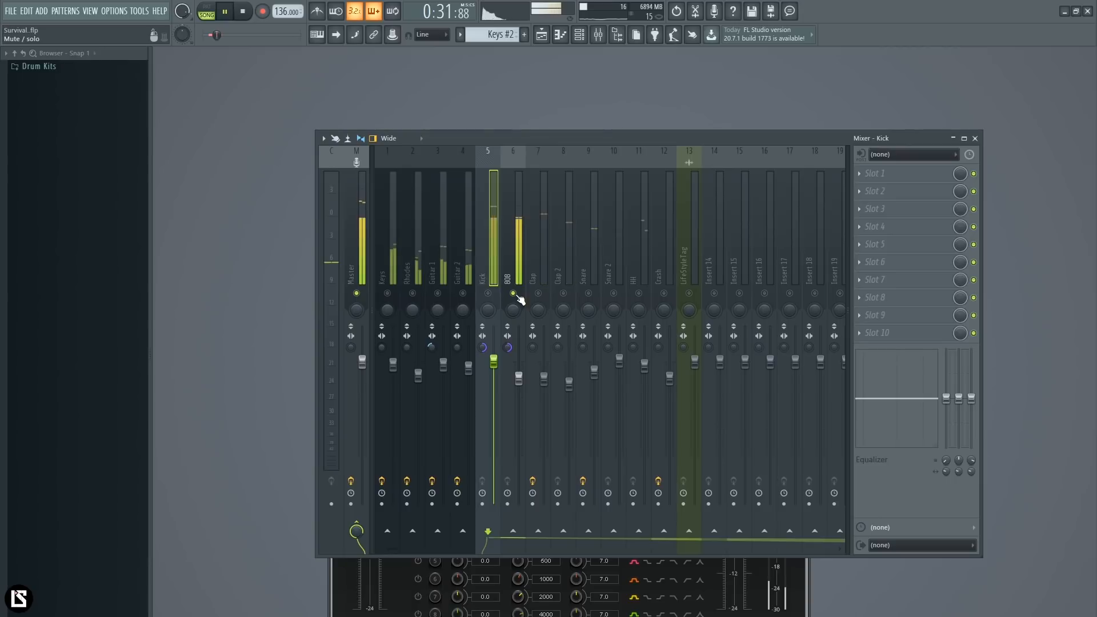
right_click(514, 295)
key("space")
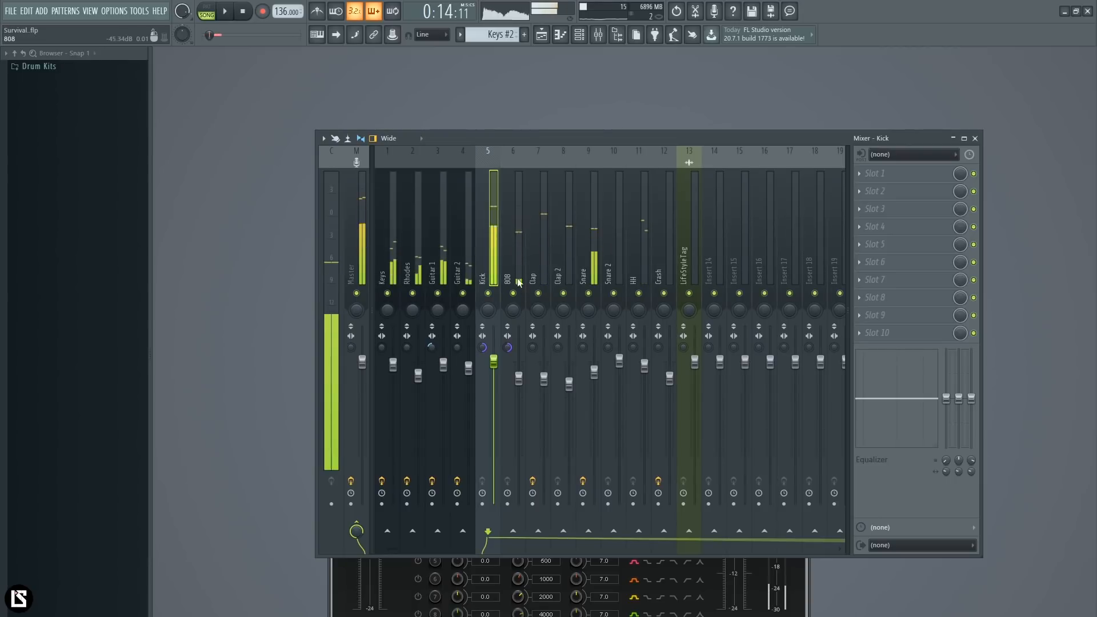
Step: Mute the Keys, Rhodes and both Guitar tracks, and load Q10 Stereo into effect slot 2 of the 808 track
left_click_drag(467, 294, 389, 296)
left_click(514, 275)
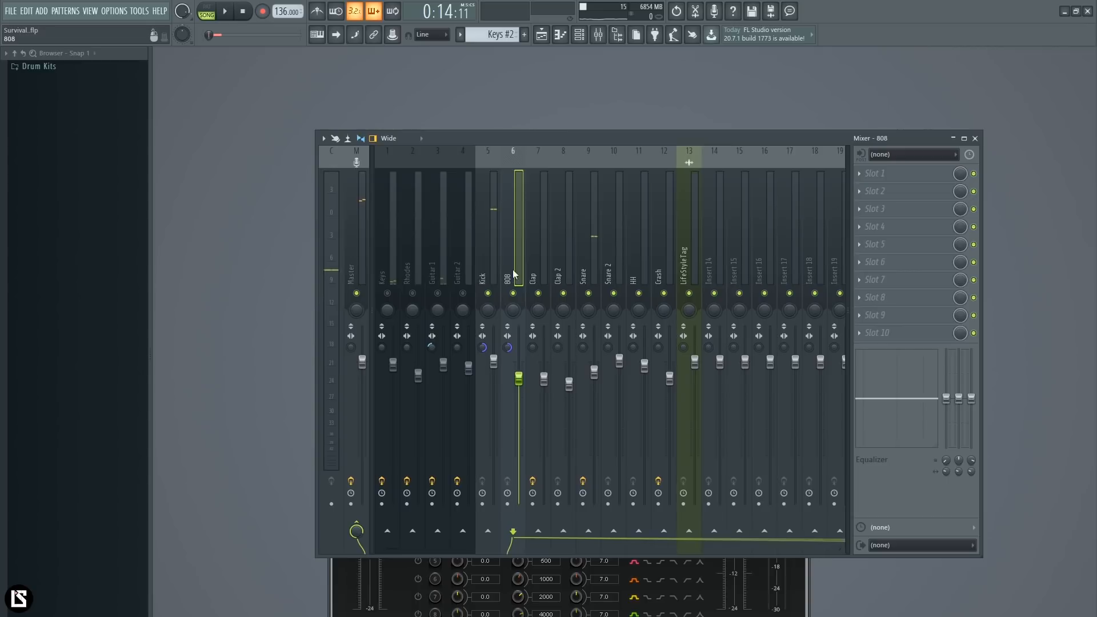
left_click(885, 191)
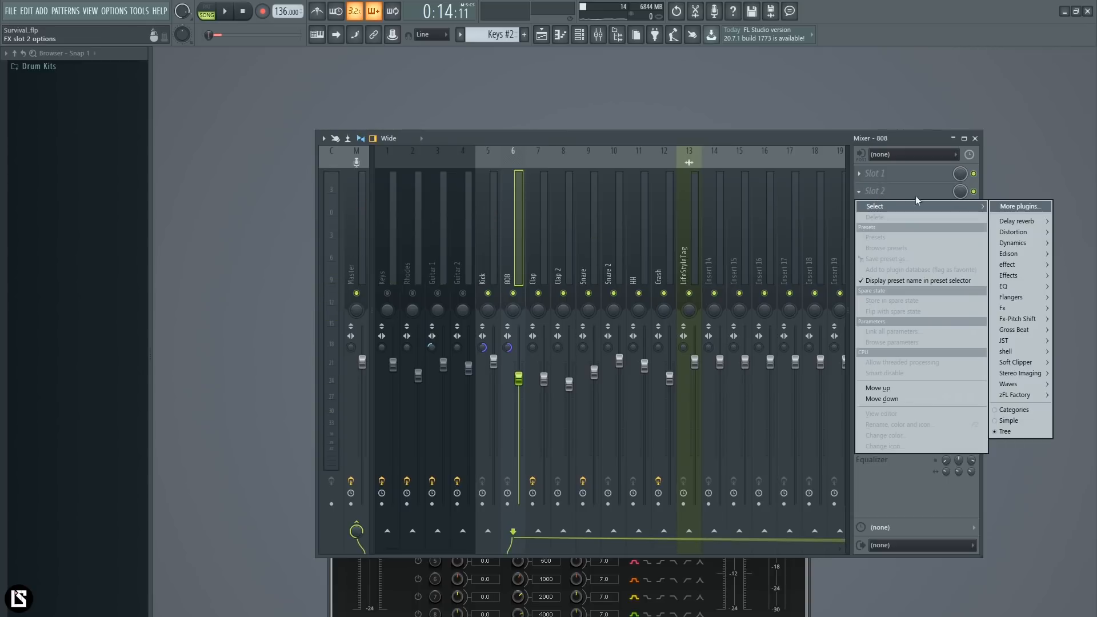
mouse_move(1008, 384)
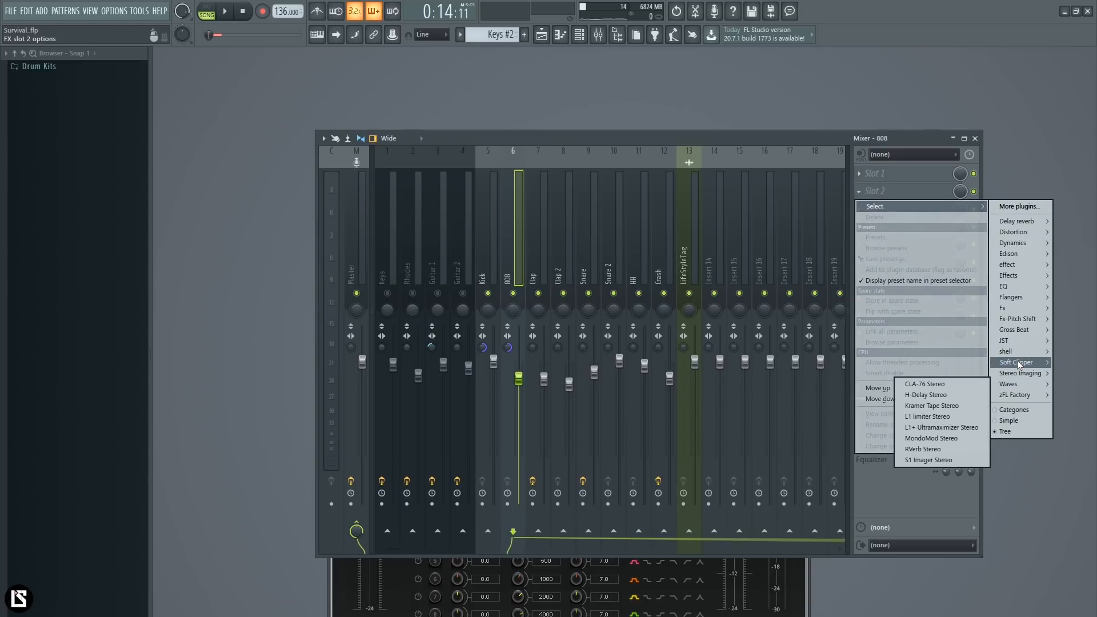
mouse_move(997, 353)
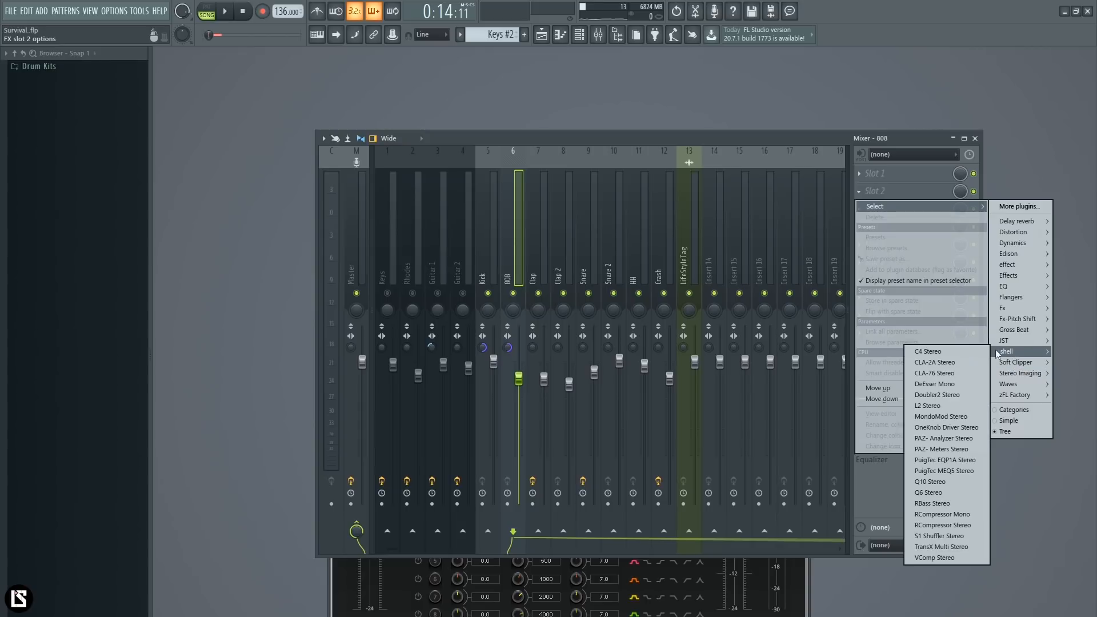
left_click(945, 480)
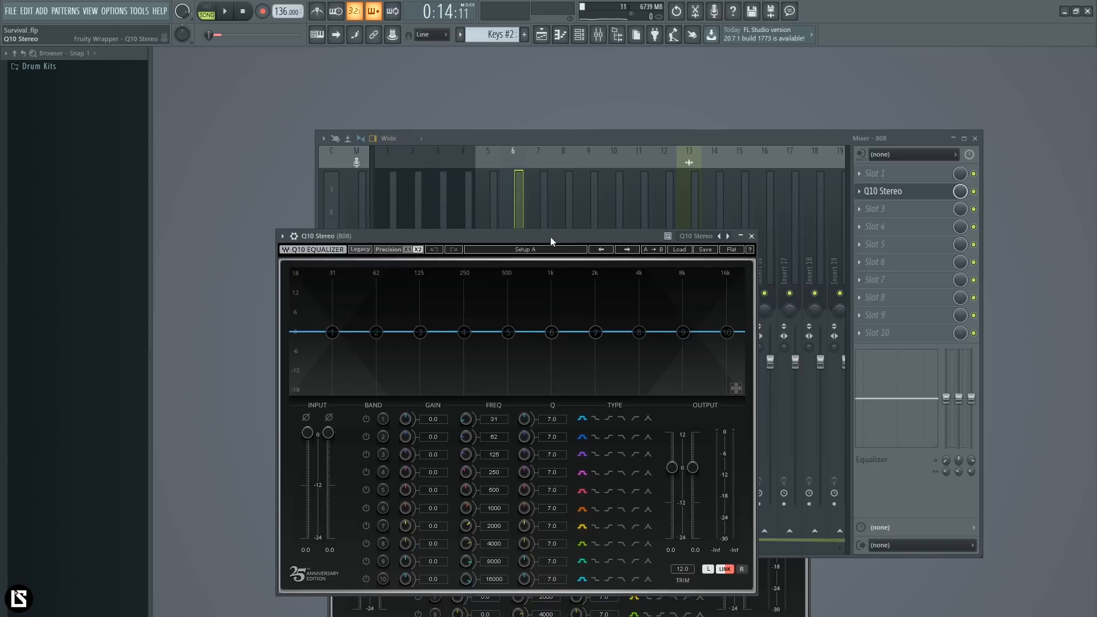
left_click_drag(551, 237, 547, 265)
Step: Boost band 7 of the 808's Q10 to 5.0 dB at 3940 Hz and compare playback with Q10 bypassed and active
key("space")
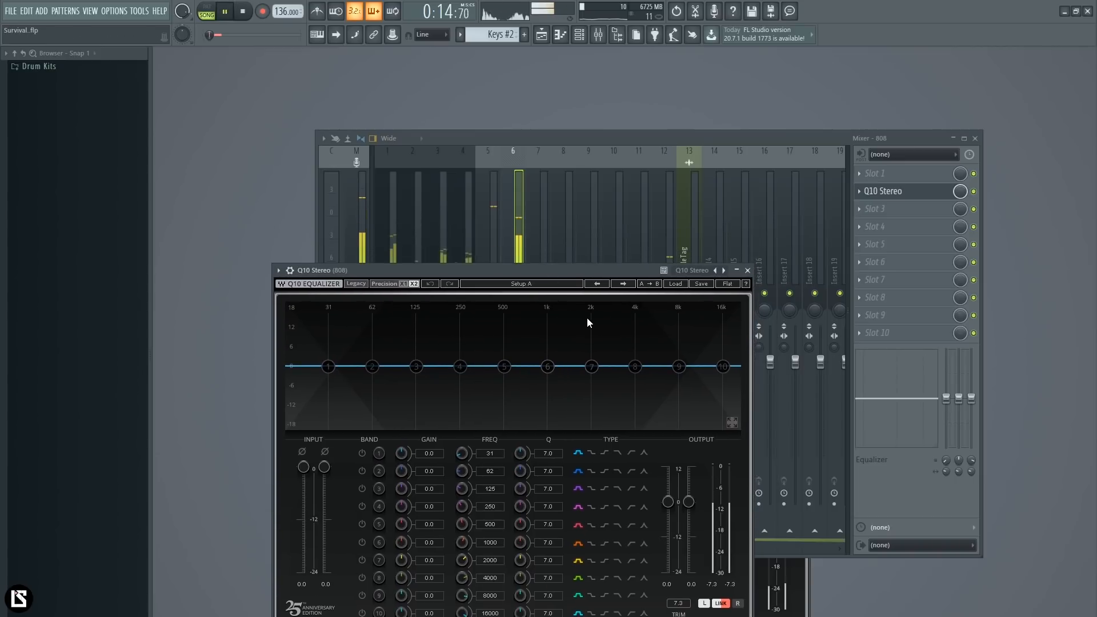
left_click_drag(591, 366, 634, 348)
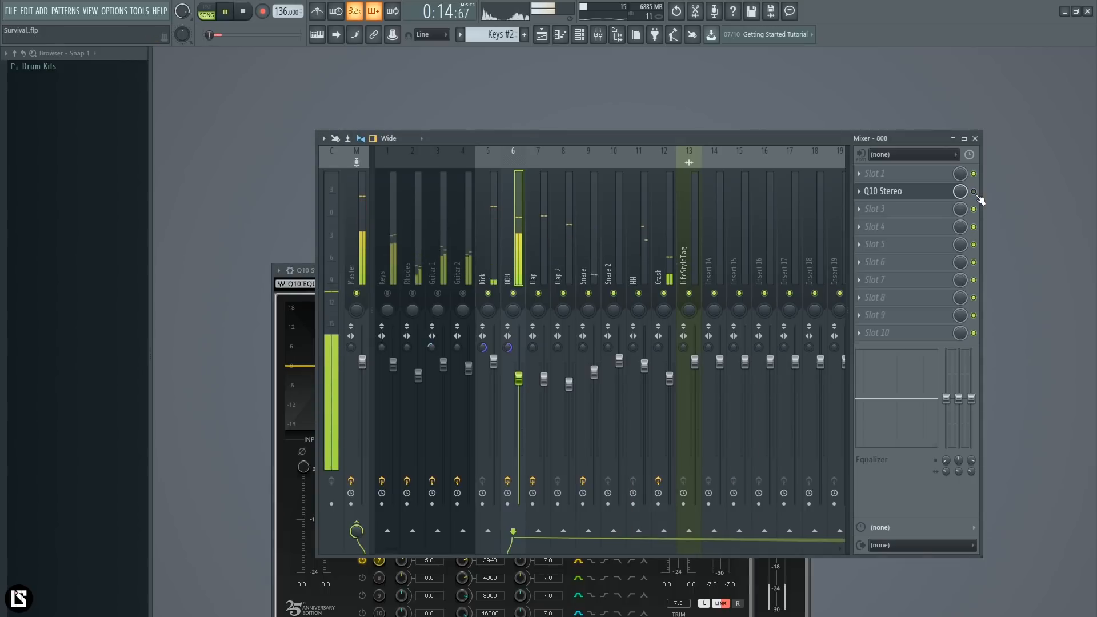
key("space")
key("space")
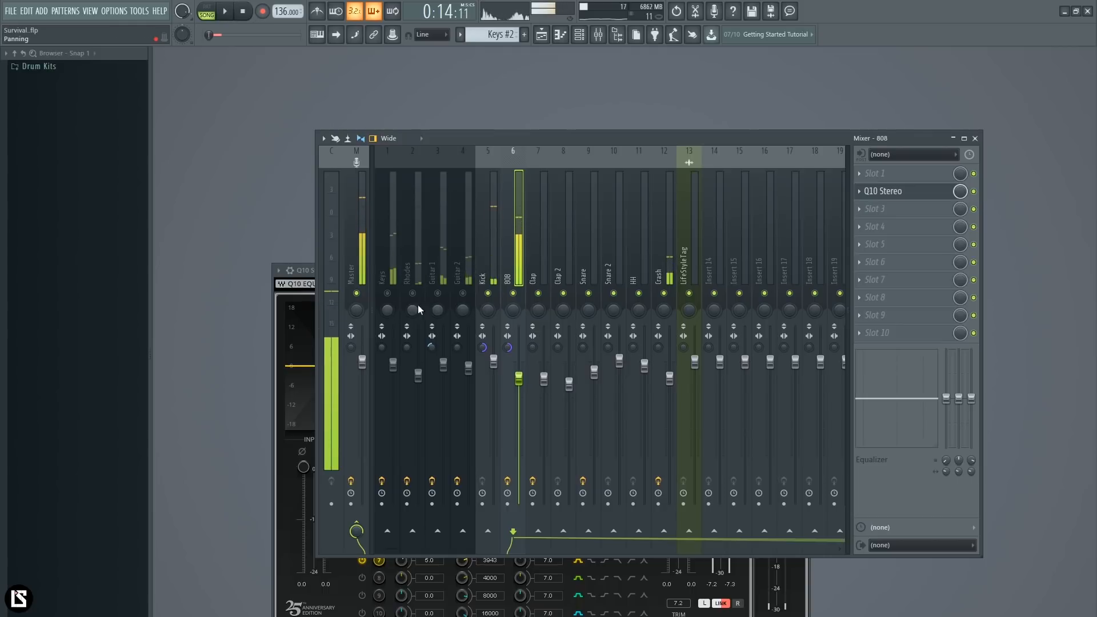
Step: Raise band 7 of the 808's Q10 to 11.6 dB at 4117 Hz and compare it with bypass, soloing the 808
left_click(311, 309)
left_click_drag(630, 350, 636, 325)
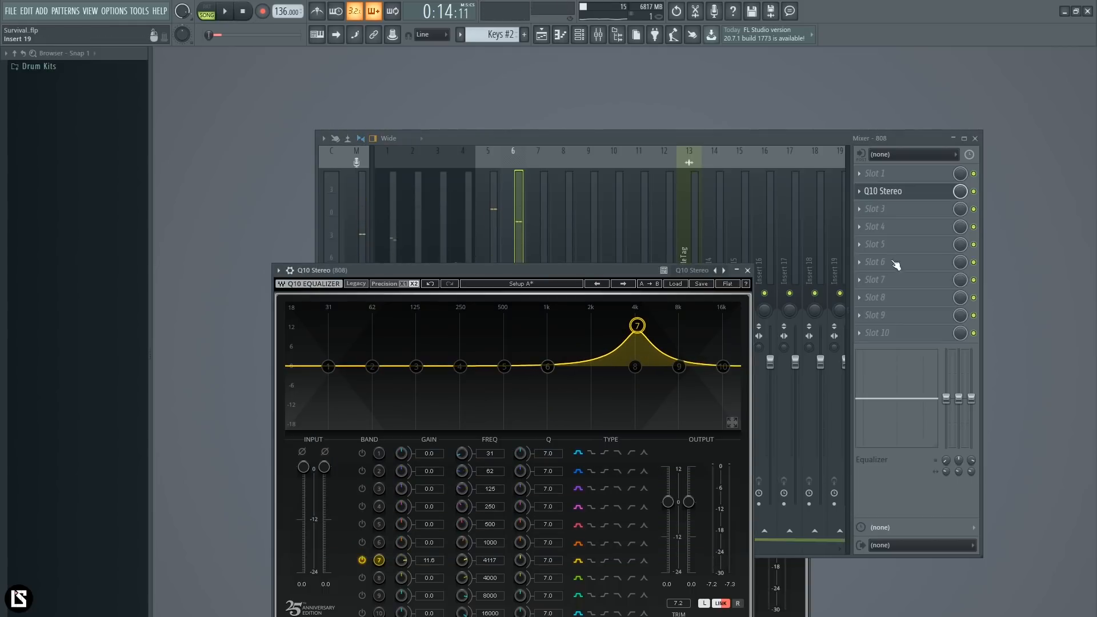
left_click(975, 203)
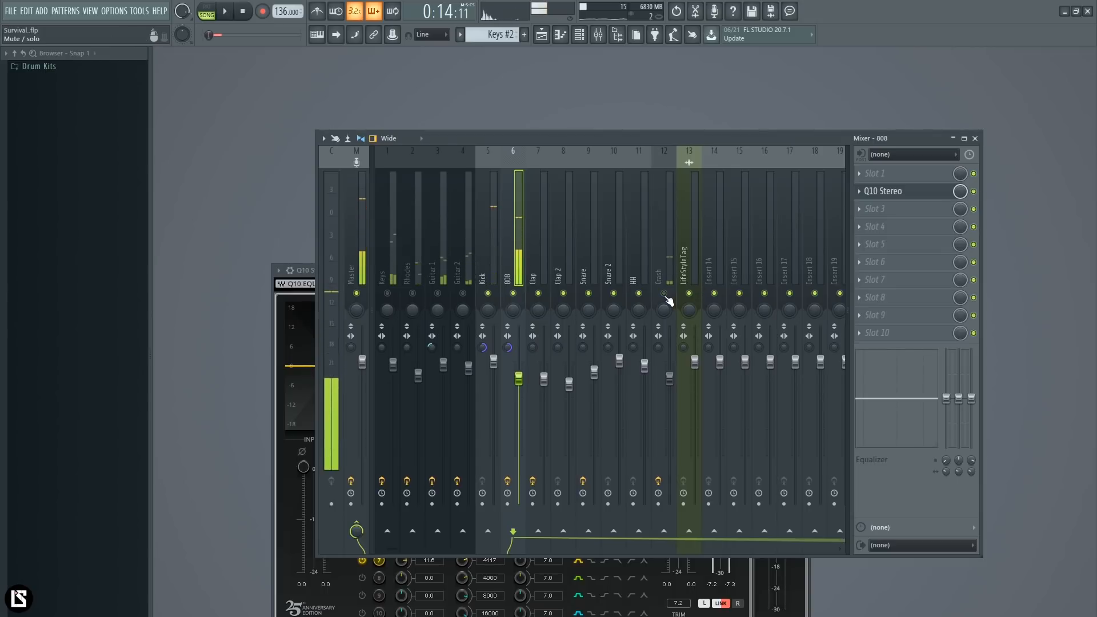
left_click(976, 194)
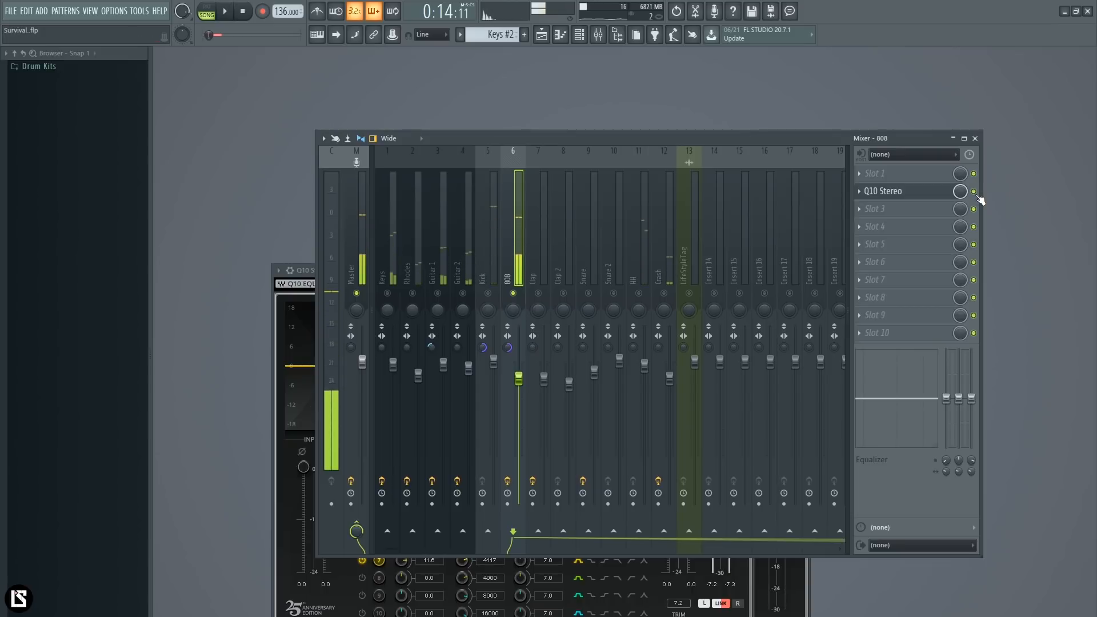
Step: Reduce the gain of band 7 in the 808's Q10 to 6.6 dB and compare the soloed 808 with Q10 bypassed and active
left_click(924, 196)
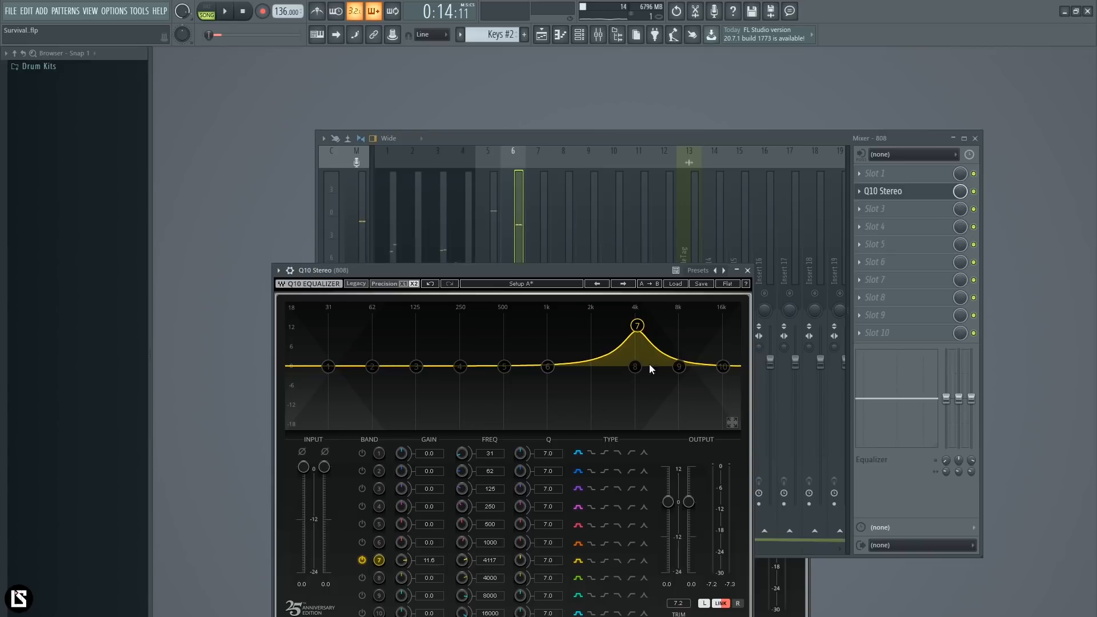
left_click_drag(402, 560, 401, 570)
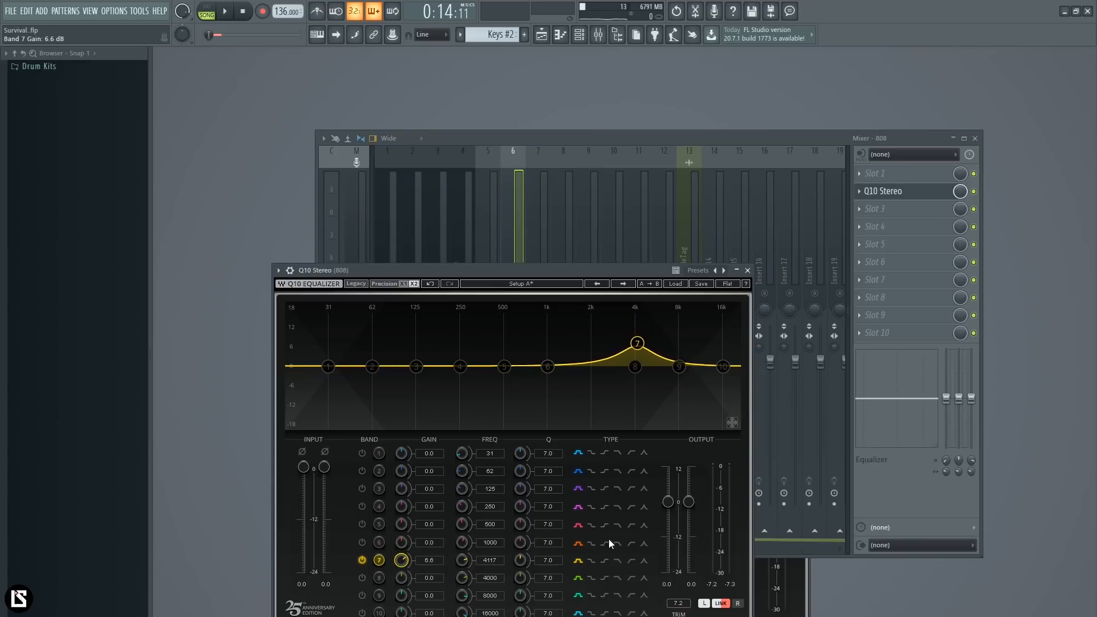
key("space")
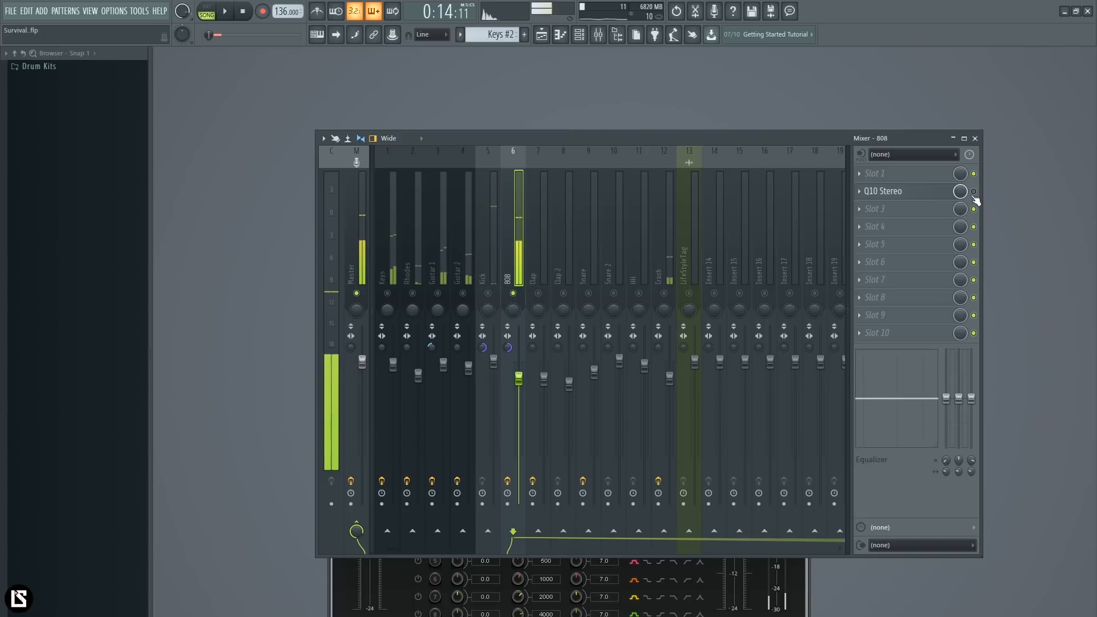
left_click(973, 197)
key("space")
key("space")
key("space")
key("space")
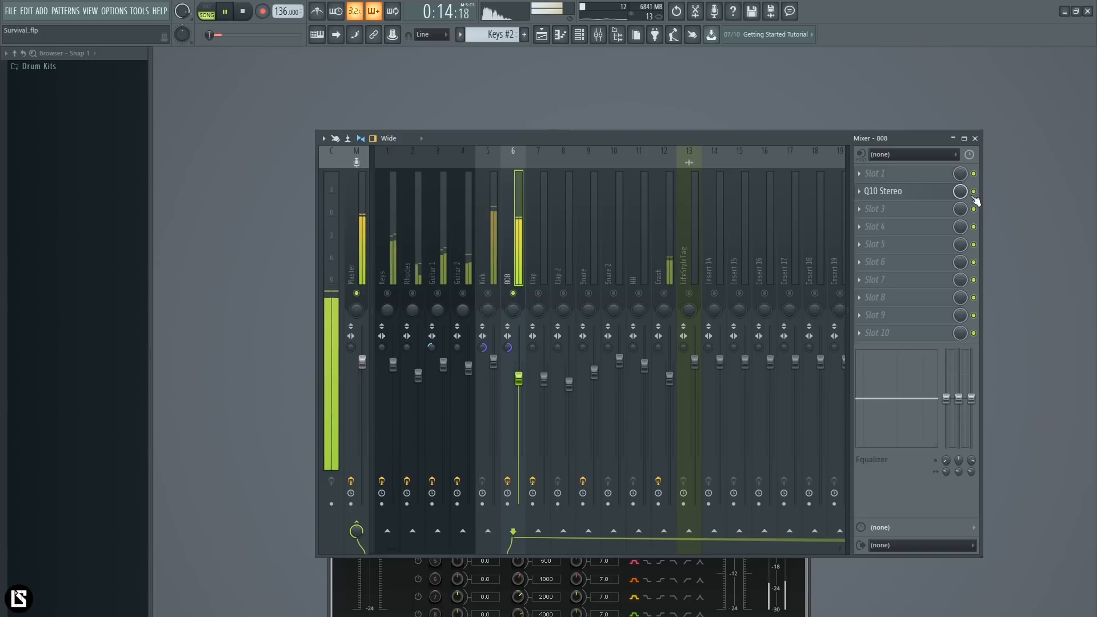
key("space")
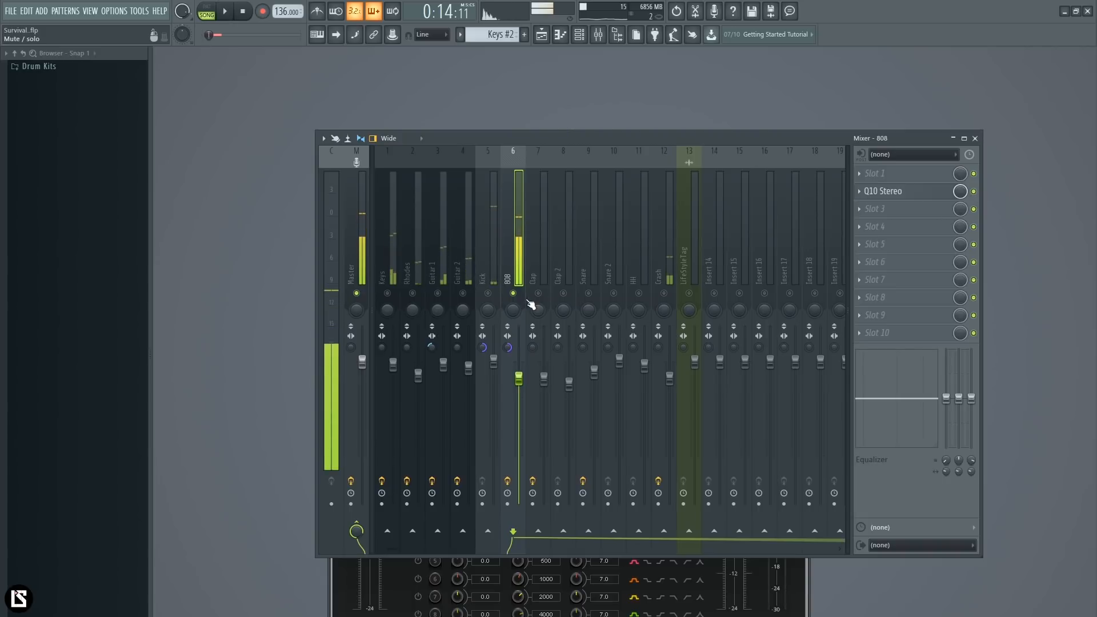
Step: Unsolo the 808 with all tracks playing, compare its Q10 against bypass in the full mix, and save the project
right_click(514, 294)
left_click(973, 191)
key("space")
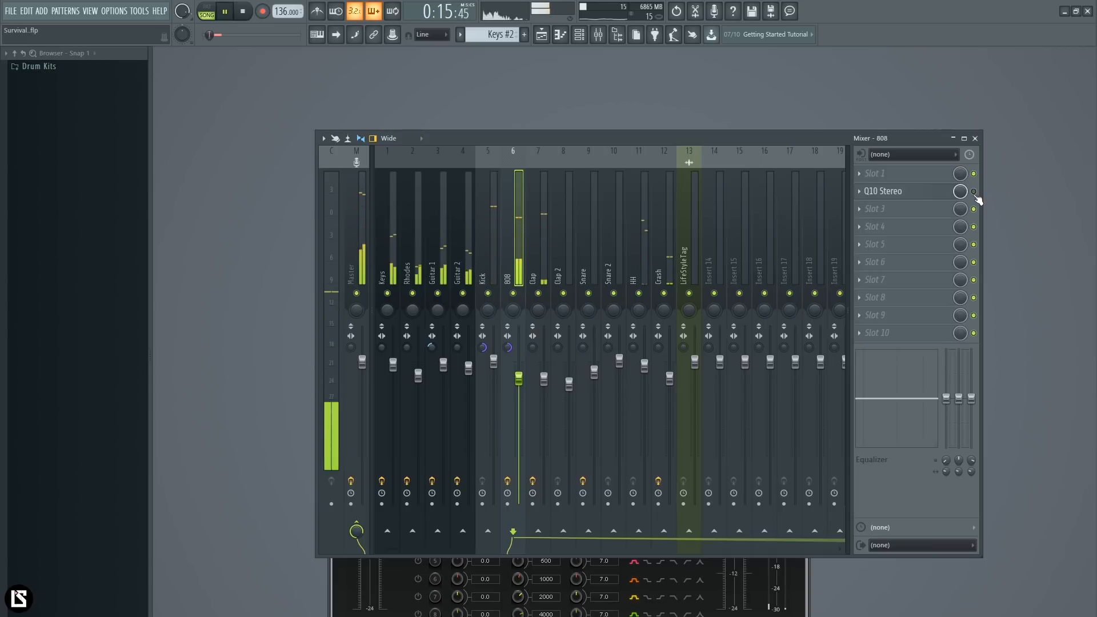
key("ctrl+s")
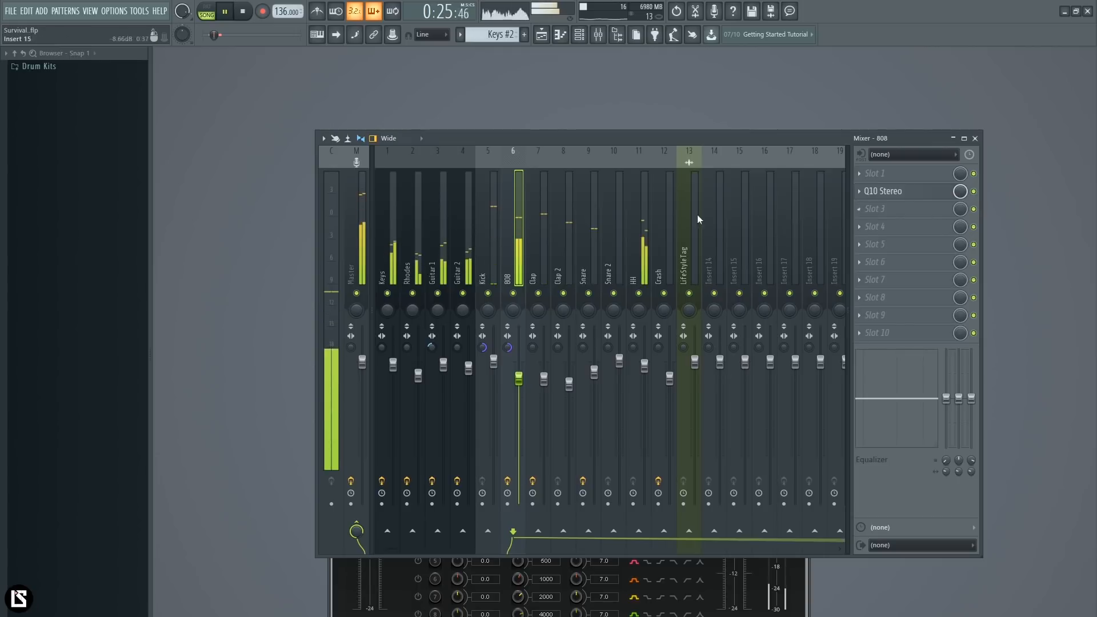
Step: Check the Master level, and lower all tracks from Keys to LifeStyleTag together, bringing LifeStyleTag to -5.3 dB
left_click(364, 219)
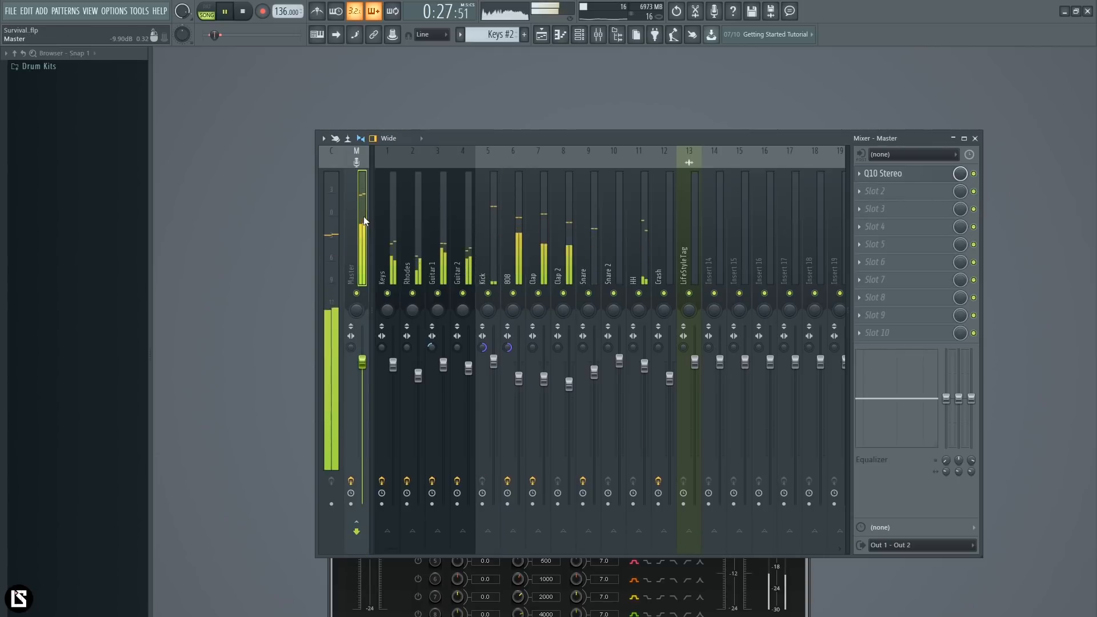
key("space")
left_click_drag(388, 229, 678, 231)
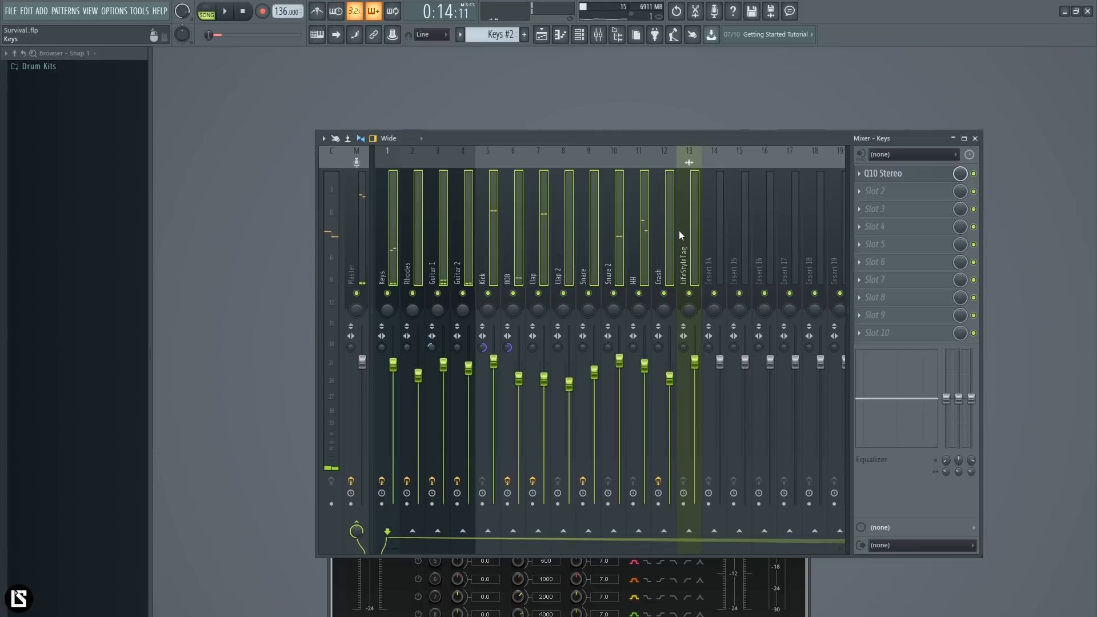
left_click_drag(695, 362, 695, 378)
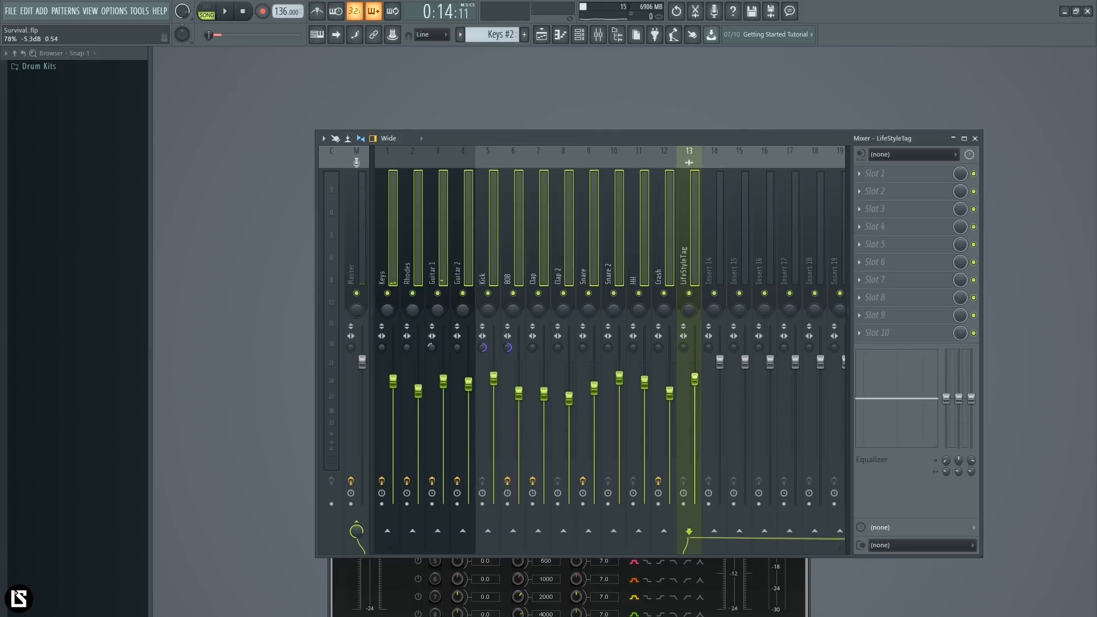
Step: Play the mix while checking the Master level, raise the Kick and 808 volumes slightly, and stop playback
left_click(357, 241)
key("space")
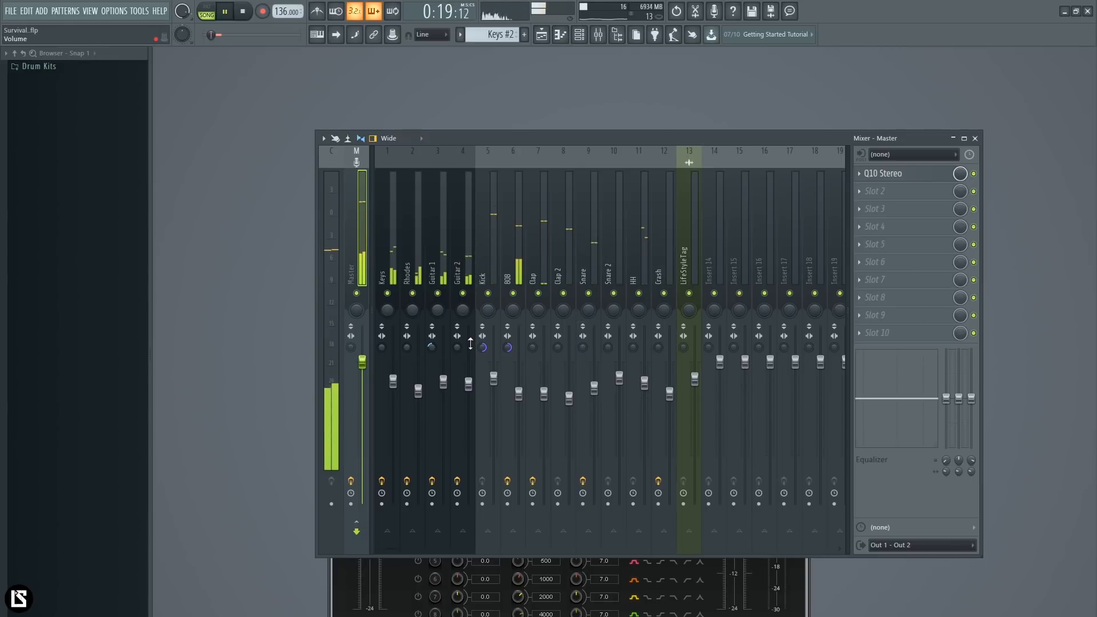
left_click(505, 252)
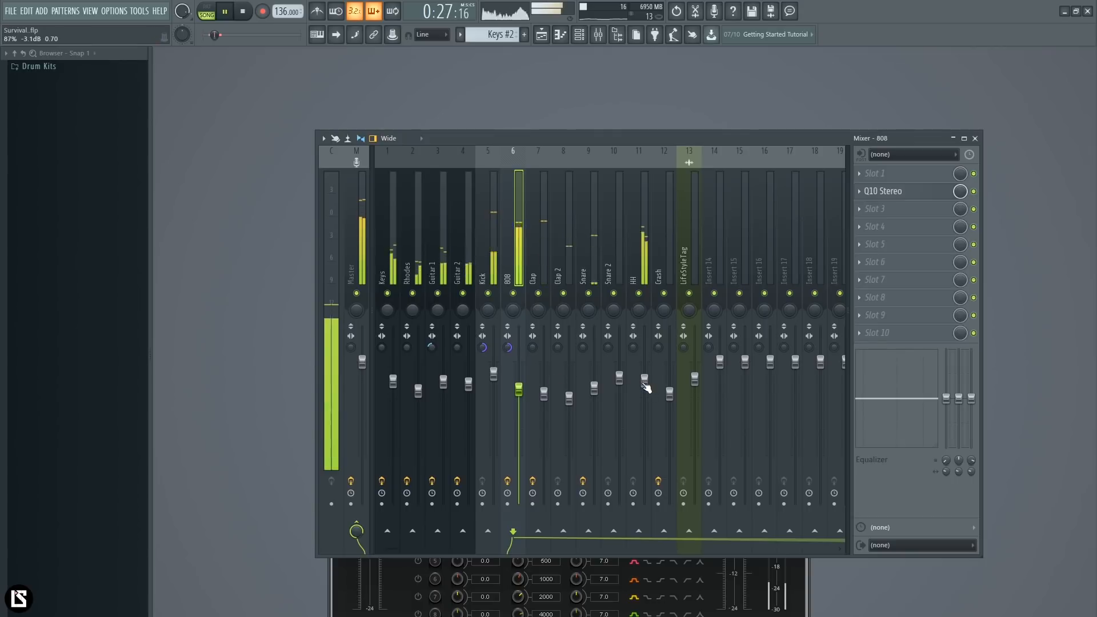
key("space")
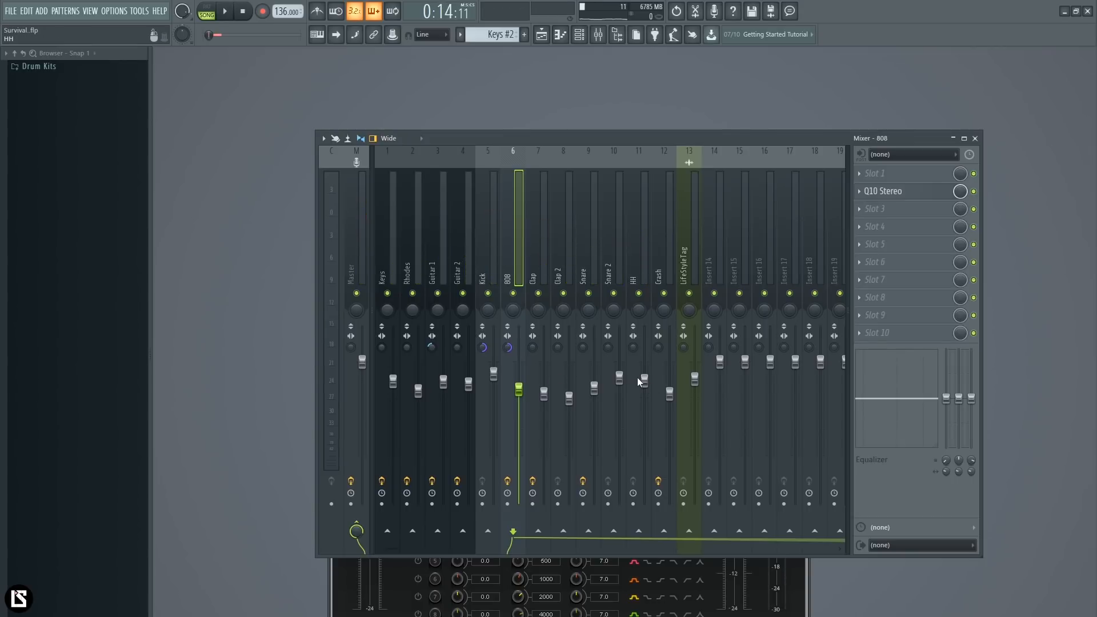